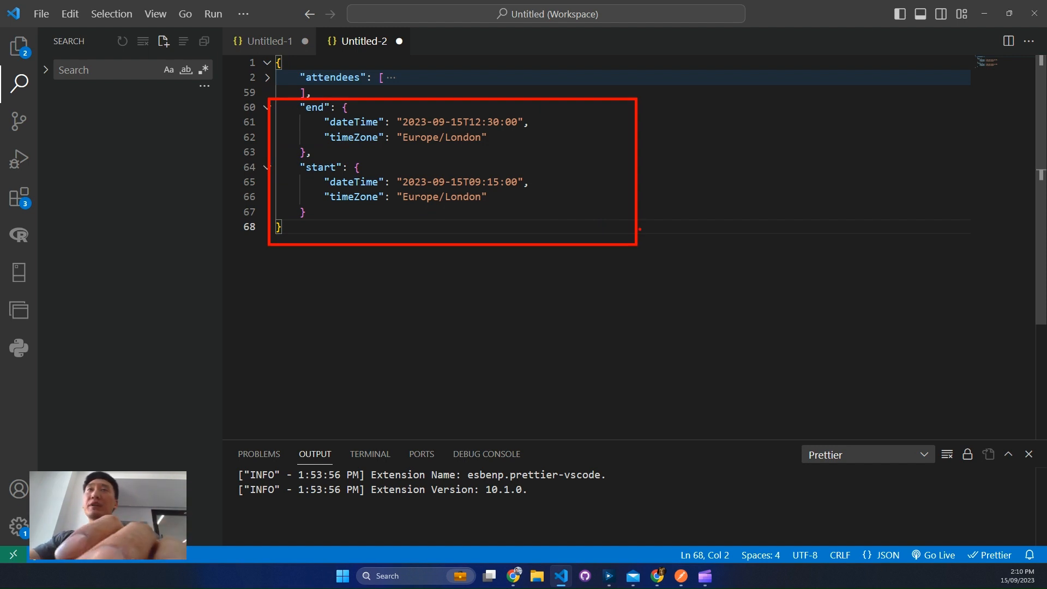
Step: Expand the folded attendees array to list each character_name and email
{"action": "left_click", "coordinate": [268, 78]}
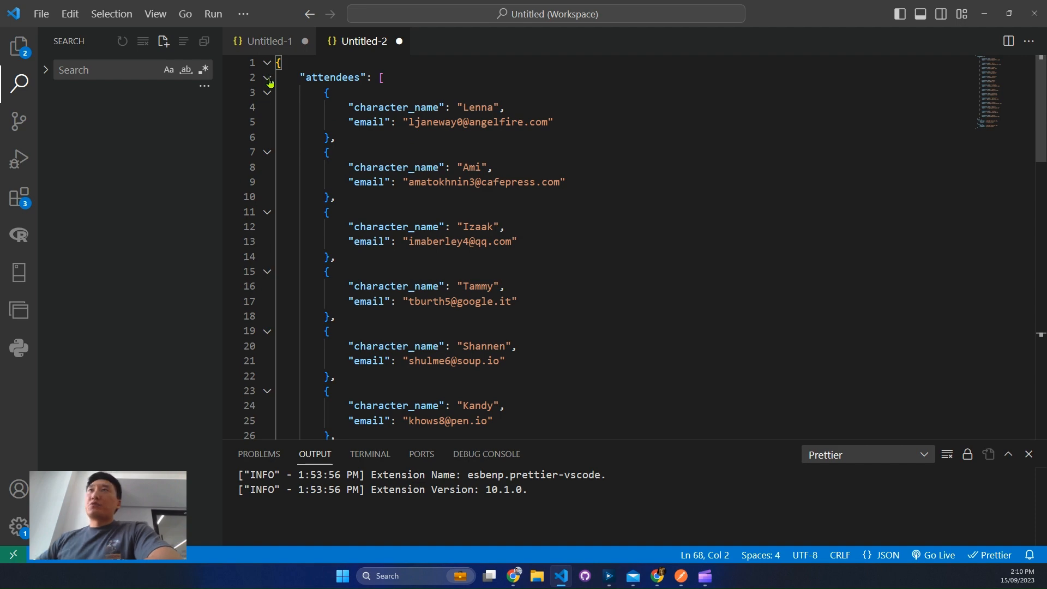
Step: Run the workflow and review the 2 Events records and the 20 Attendees records
{"action": "left_click", "coordinate": [984, 13]}
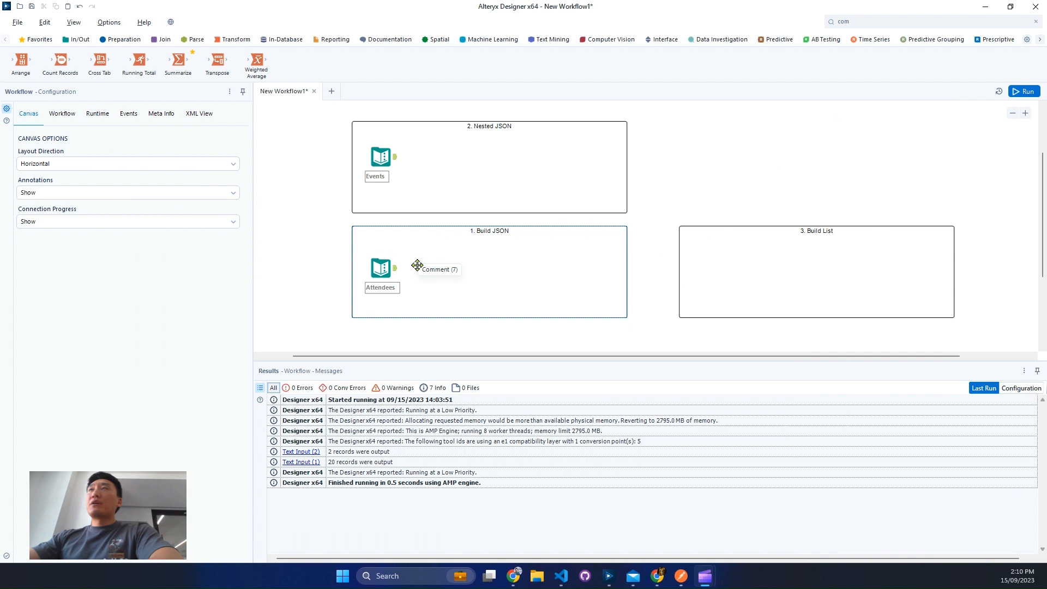
{"action": "key", "text": "ctrl+r"}
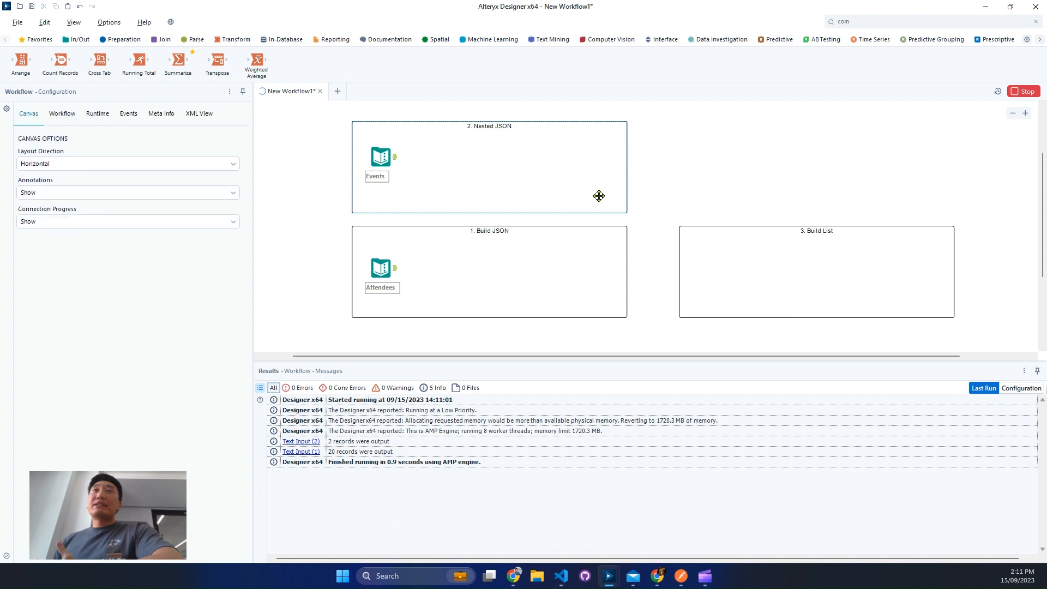
{"action": "left_click", "coordinate": [396, 169]}
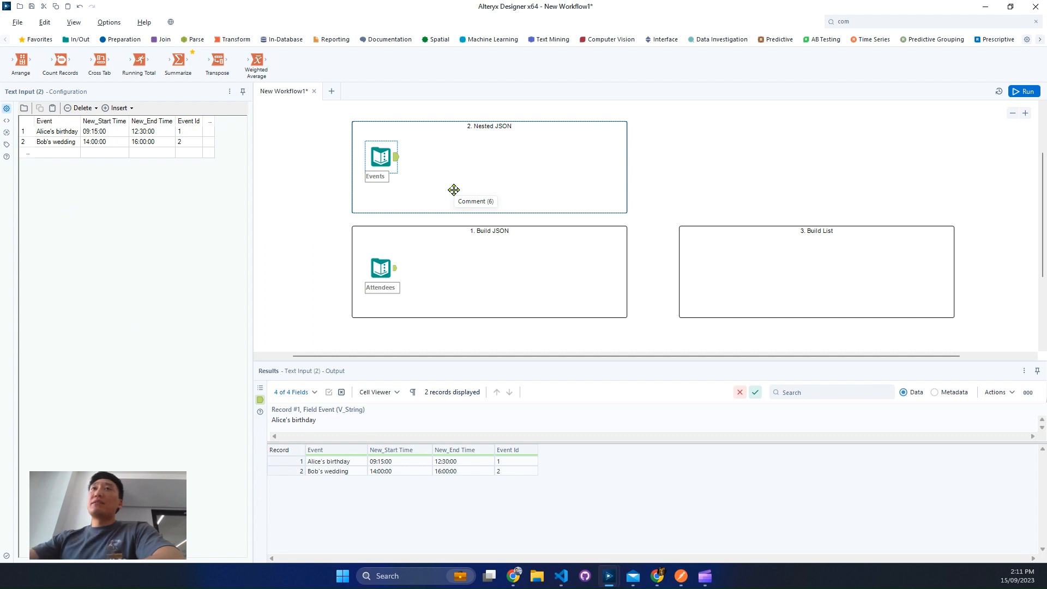
{"action": "left_click", "coordinate": [381, 267]}
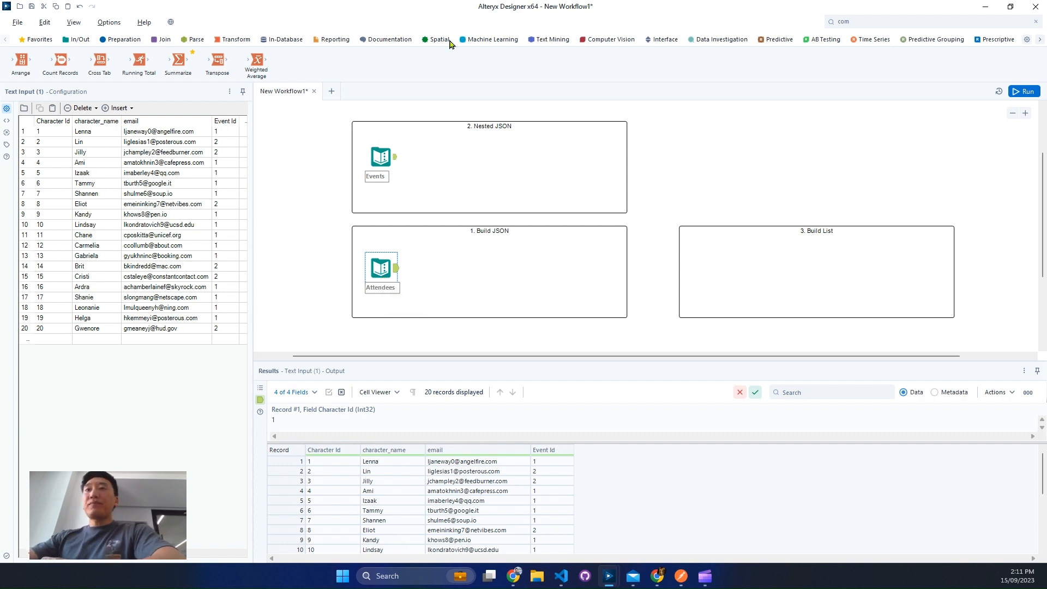
Step: Add and remove a comment in the Nested JSON container, then search for JSON tools
{"action": "left_click_drag", "start_coordinate": [434, 41], "coordinate": [454, 150]}
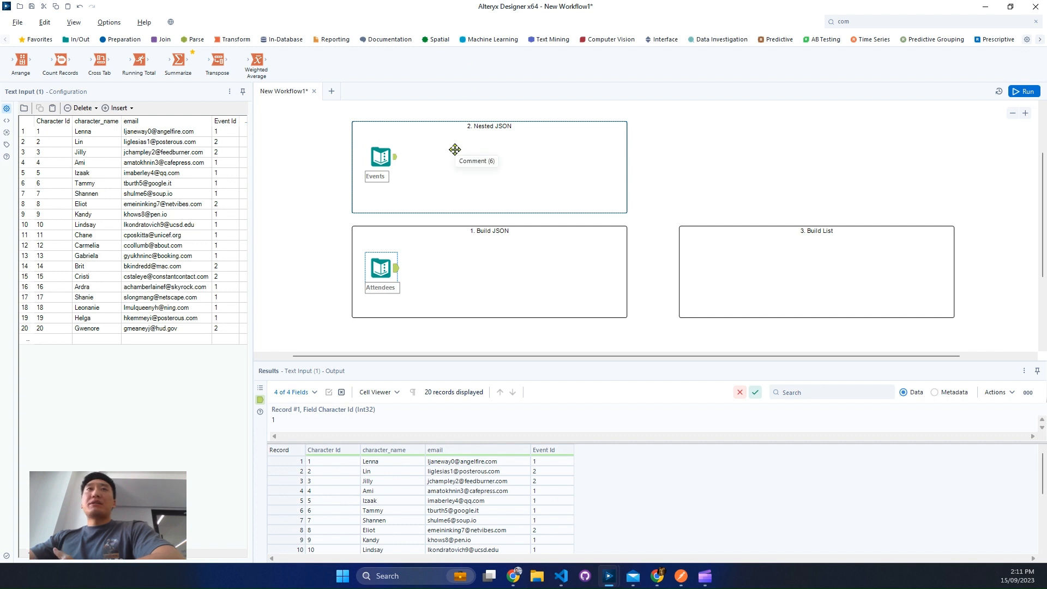
{"action": "key", "text": "Delete"}
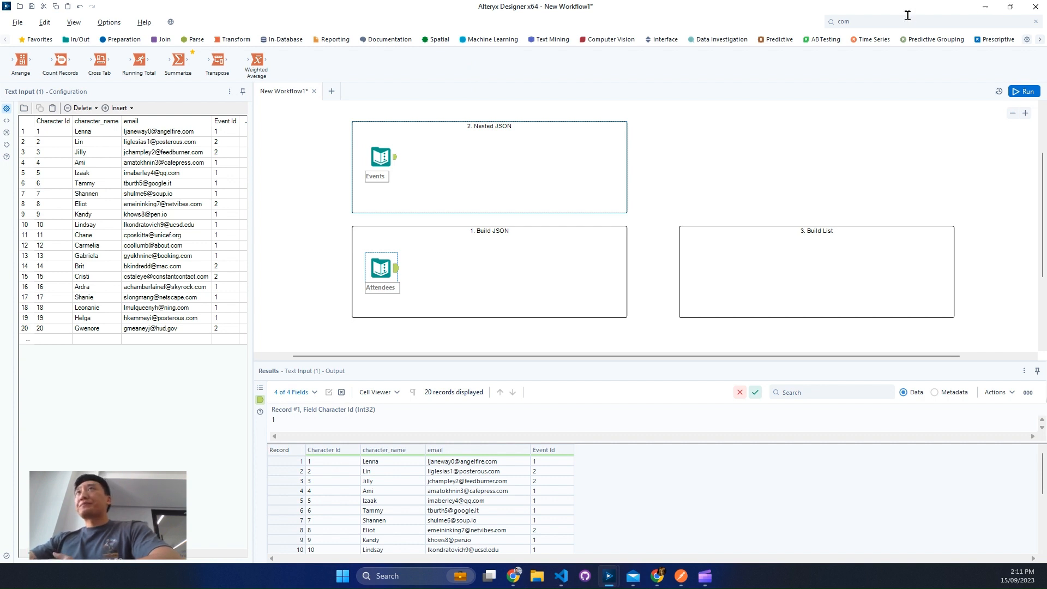
{"action": "left_click", "coordinate": [908, 20]}
{"action": "type", "text": "json"}
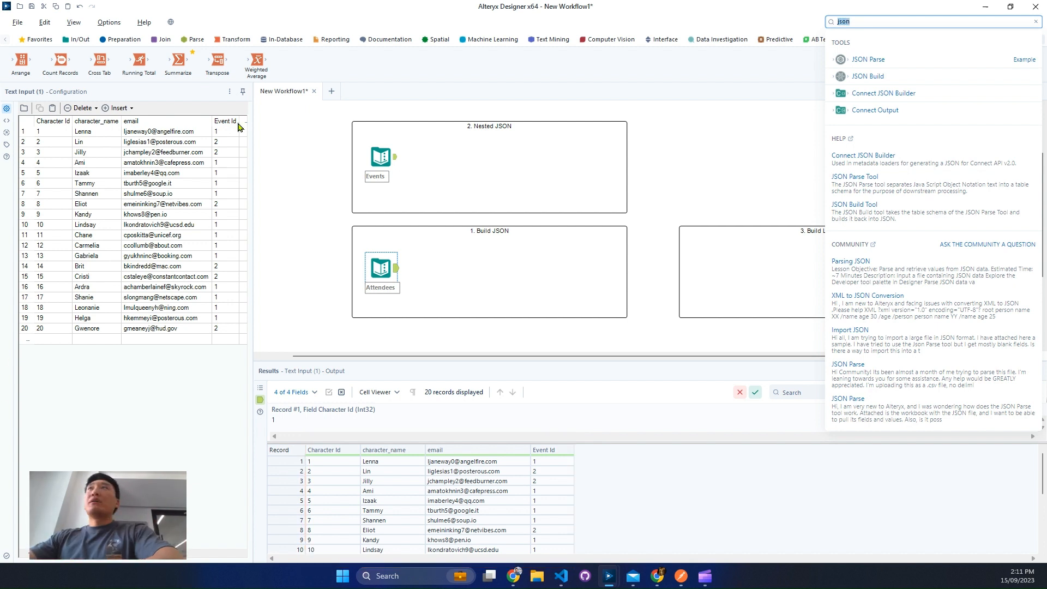
Step: Transpose the Attendees data keyed by Character Id and Event Id into 40 Name/Value rows
{"action": "key", "text": "BackSpace"}
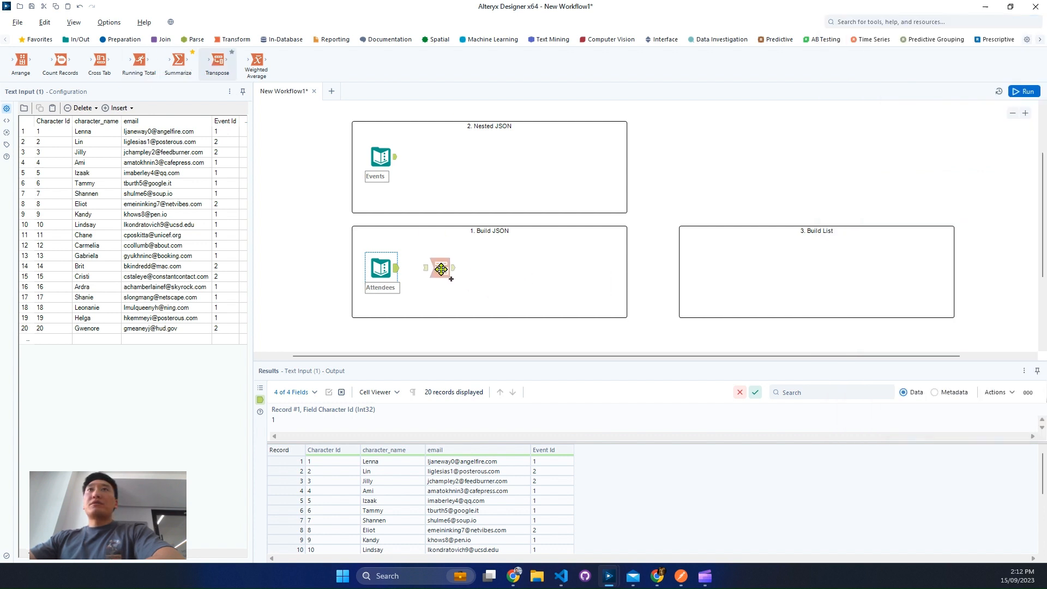
{"action": "left_click_drag", "start_coordinate": [217, 64], "coordinate": [442, 270]}
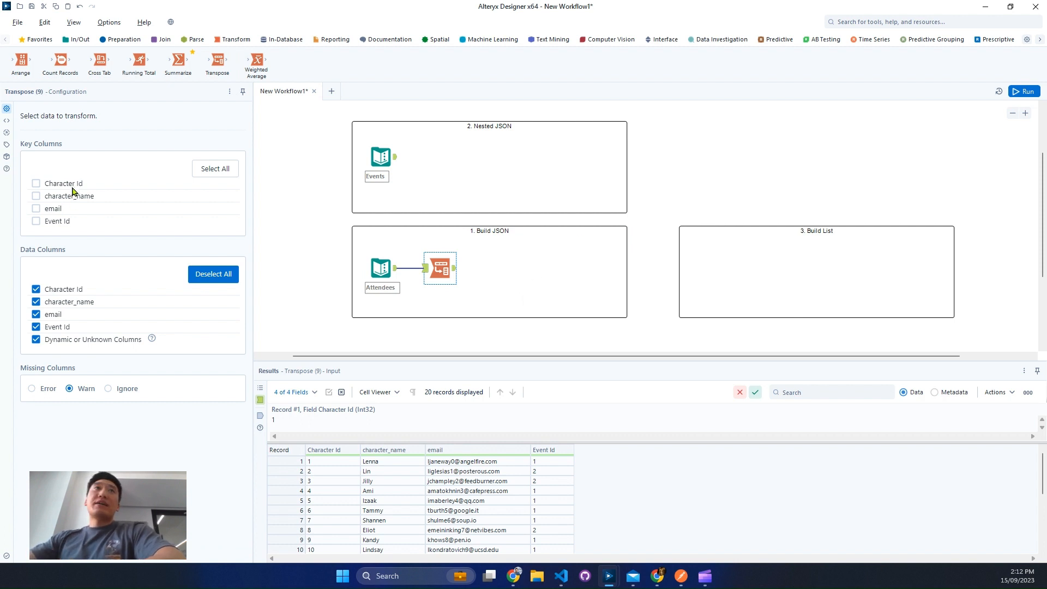
{"action": "left_click", "coordinate": [37, 221]}
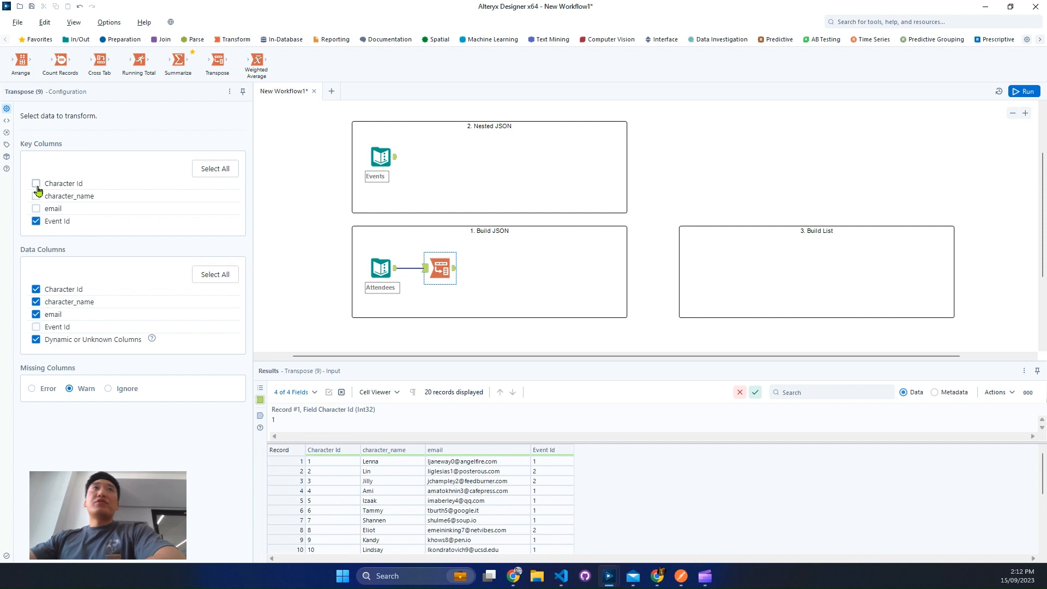
{"action": "left_click", "coordinate": [37, 183]}
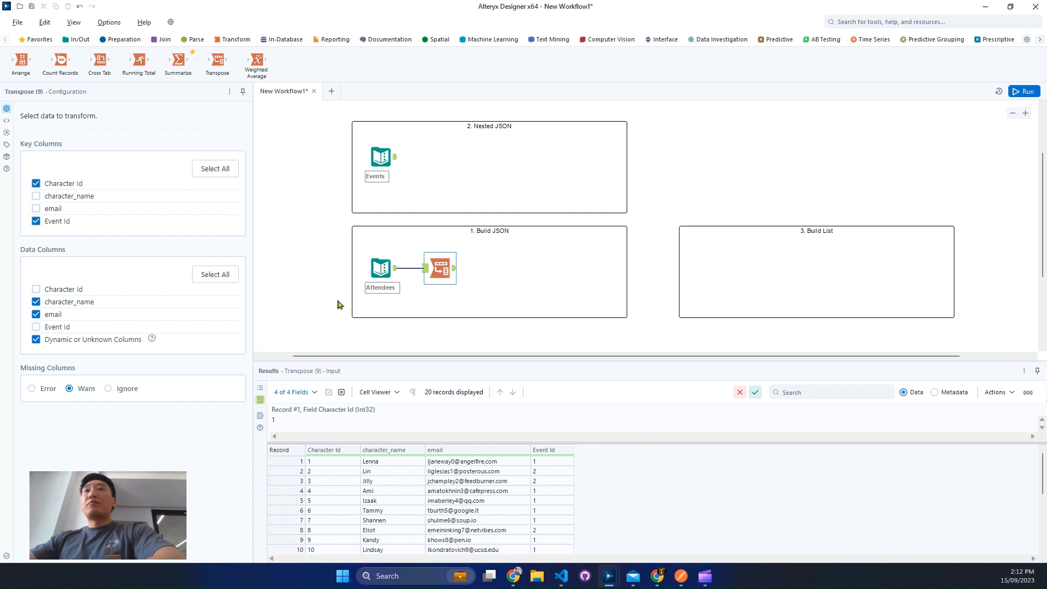
{"action": "left_click", "coordinate": [1023, 91]}
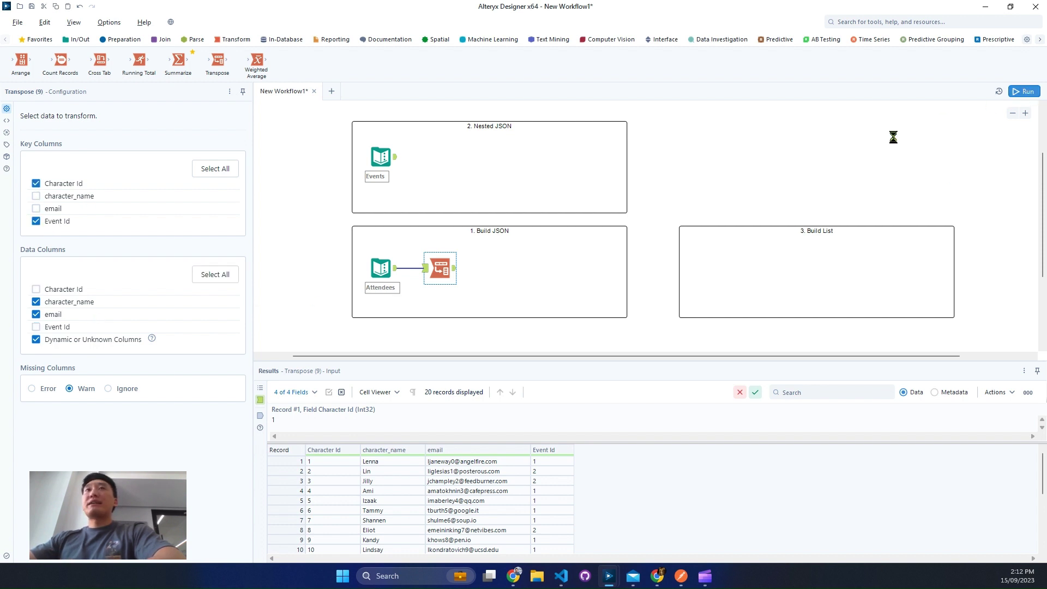
{"action": "left_click", "coordinate": [454, 272]}
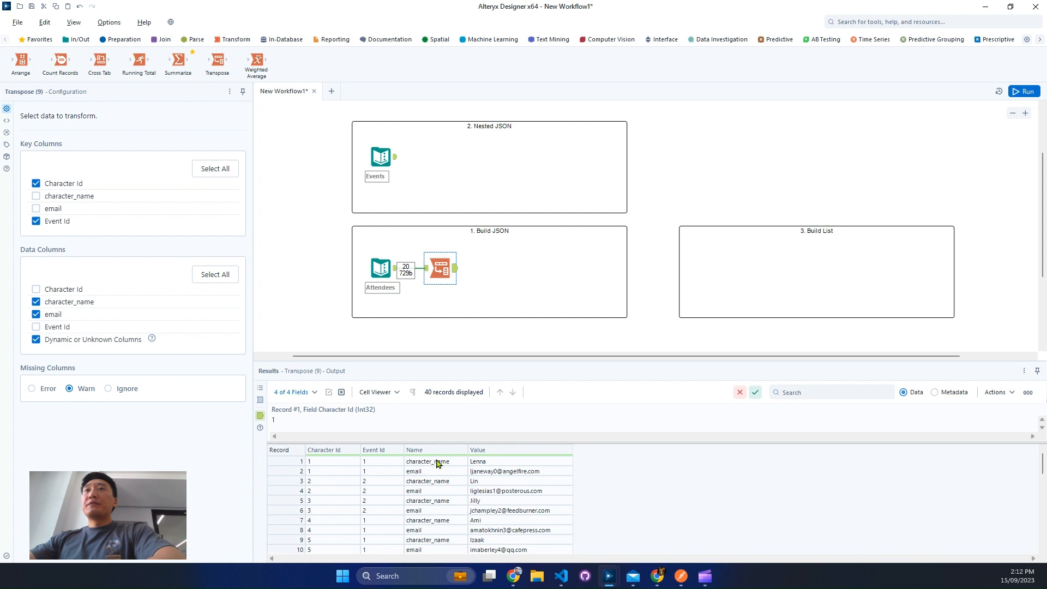
{"action": "left_click_drag", "start_coordinate": [426, 462], "coordinate": [523, 472]}
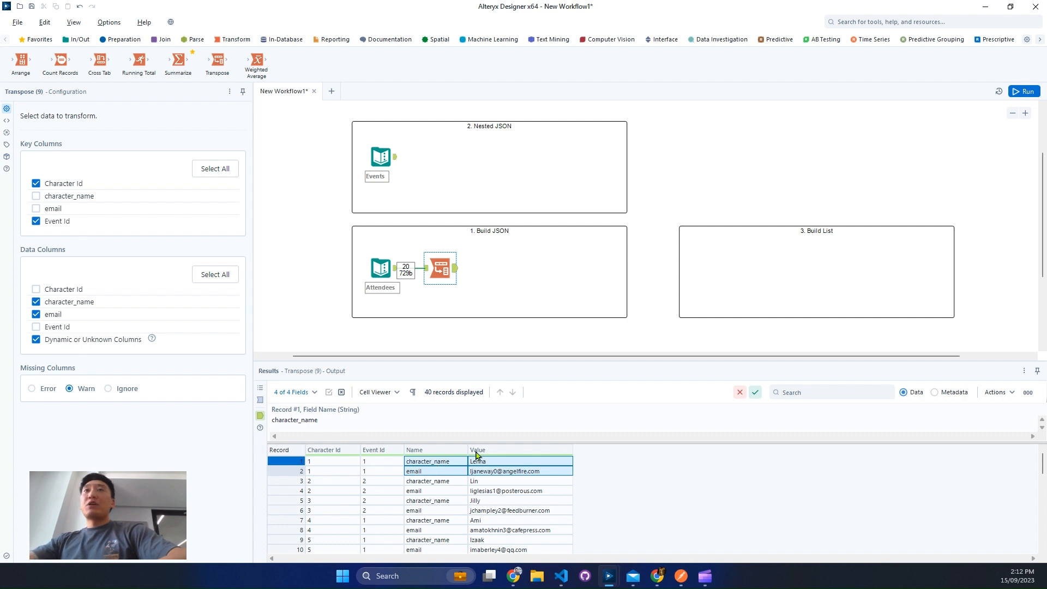
Step: Add a JSON Build after the Transpose with Name as key field and Value as string value
{"action": "left_click", "coordinate": [514, 463]}
{"action": "left_click", "coordinate": [916, 20]}
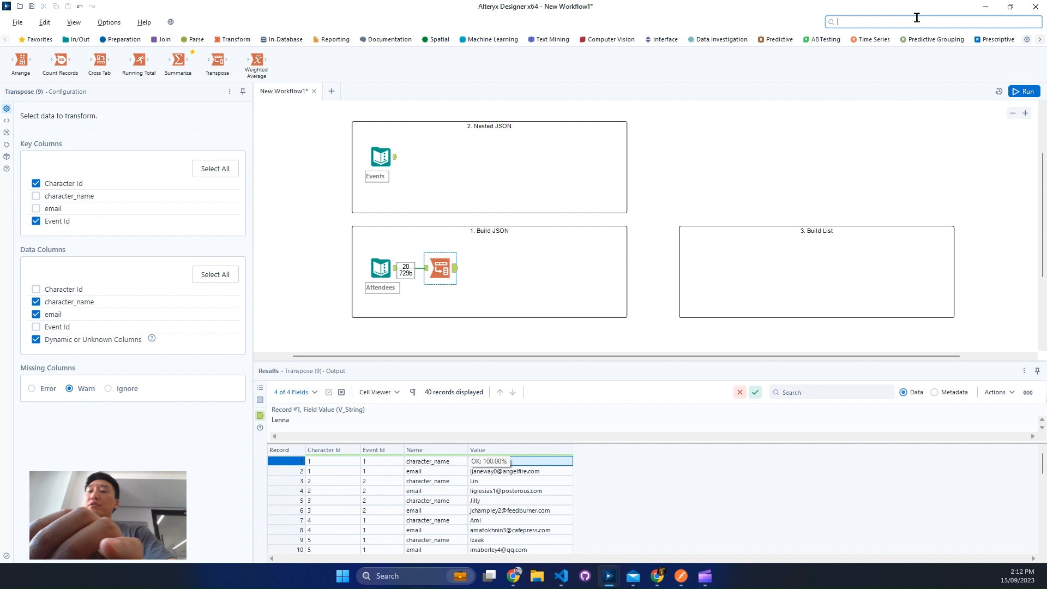
{"action": "type", "text": "json"}
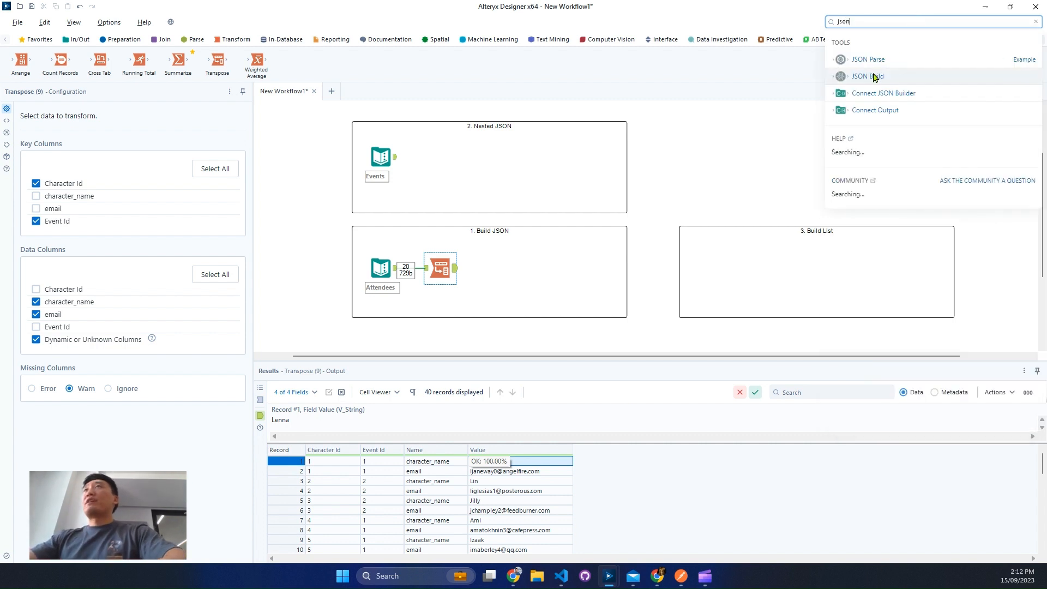
{"action": "left_click_drag", "start_coordinate": [868, 76], "coordinate": [494, 271]}
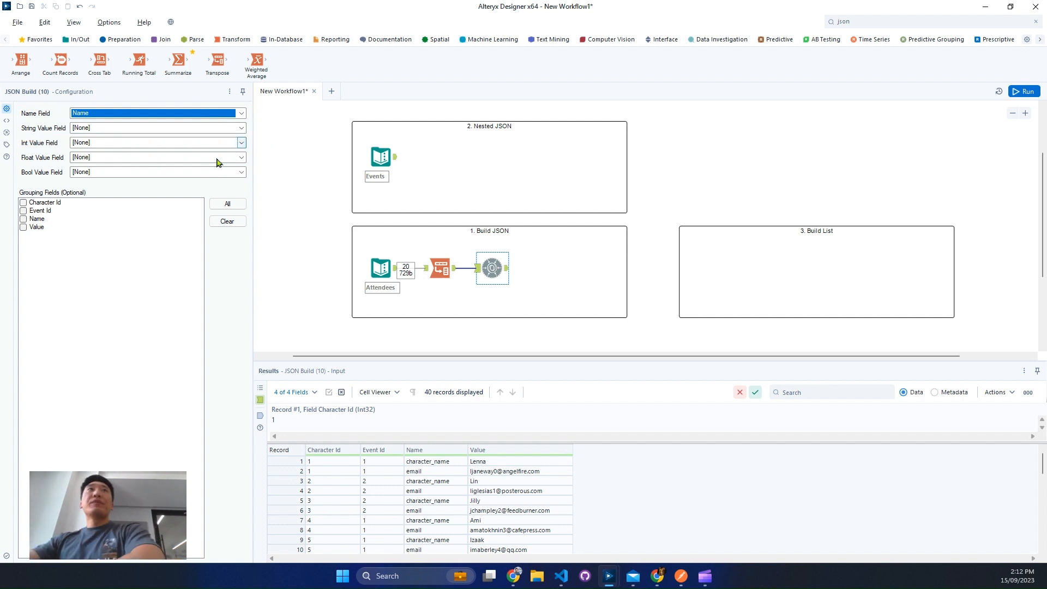
{"action": "left_click", "coordinate": [188, 114]}
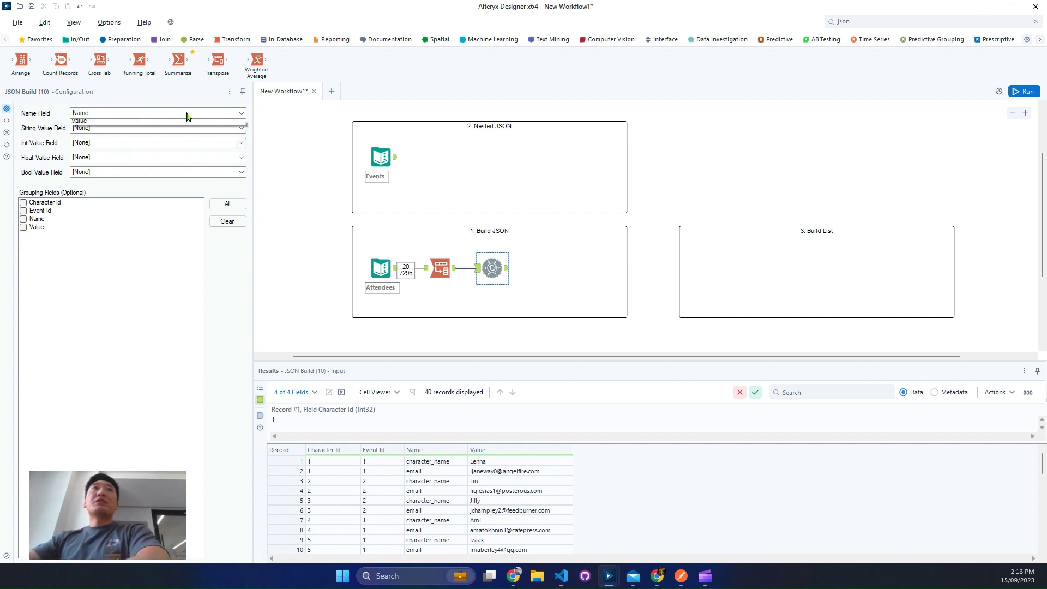
{"action": "left_click", "coordinate": [161, 123]}
{"action": "left_click", "coordinate": [160, 129]}
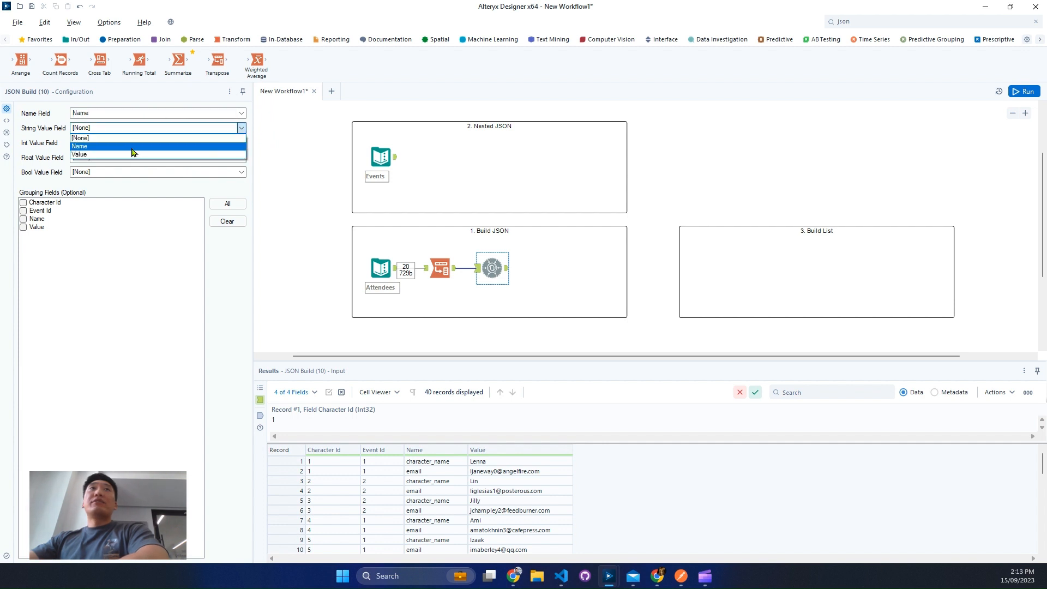
{"action": "left_click", "coordinate": [131, 154]}
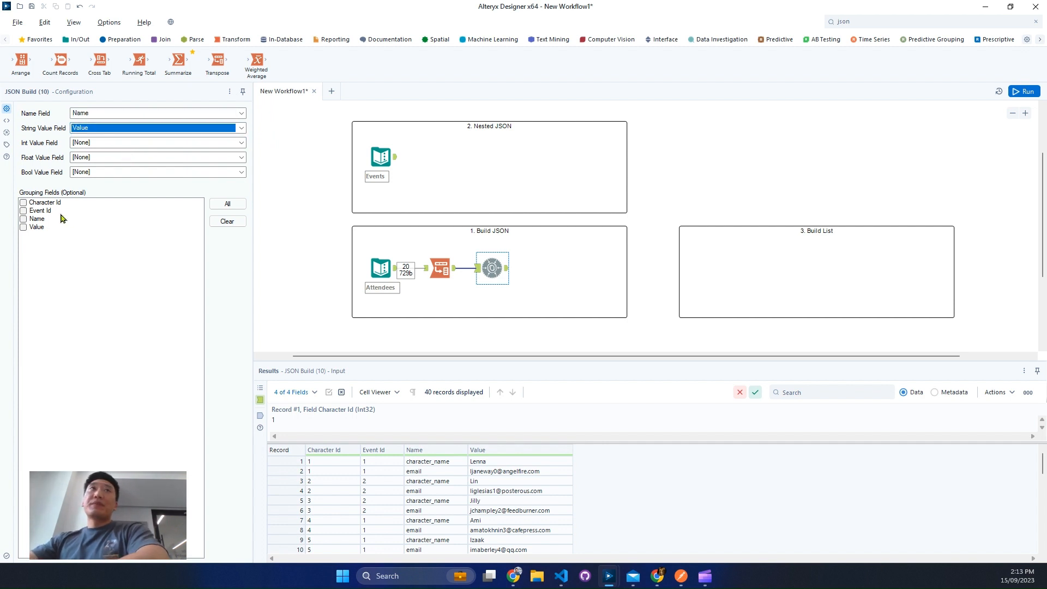
Step: Run the JSON Build without grouping, yielding a single JSON record of all attendees
{"action": "left_click", "coordinate": [22, 202]}
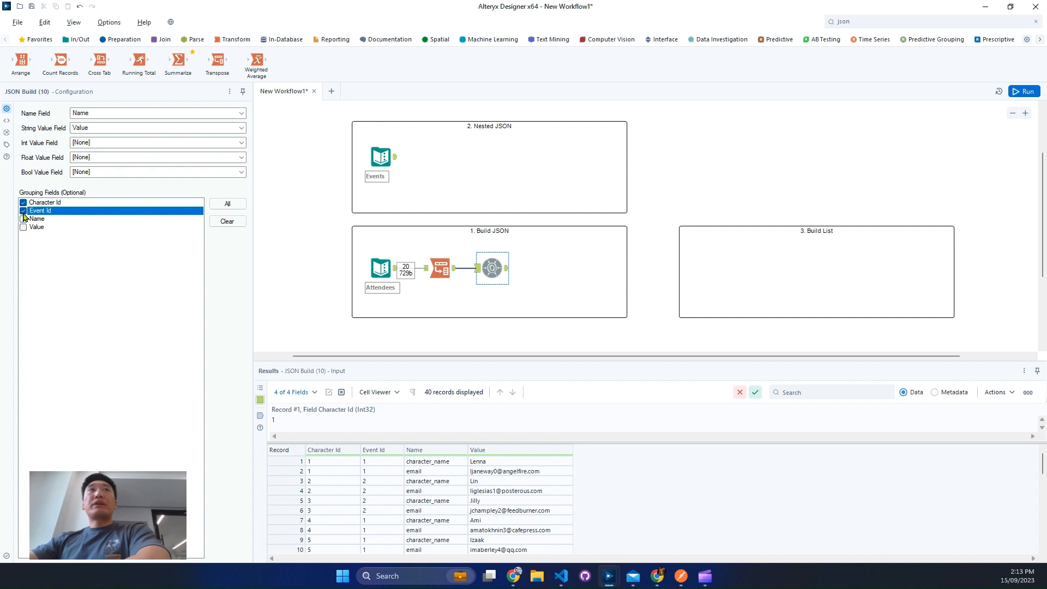
{"action": "left_click", "coordinate": [22, 211]}
{"action": "left_click", "coordinate": [22, 202]}
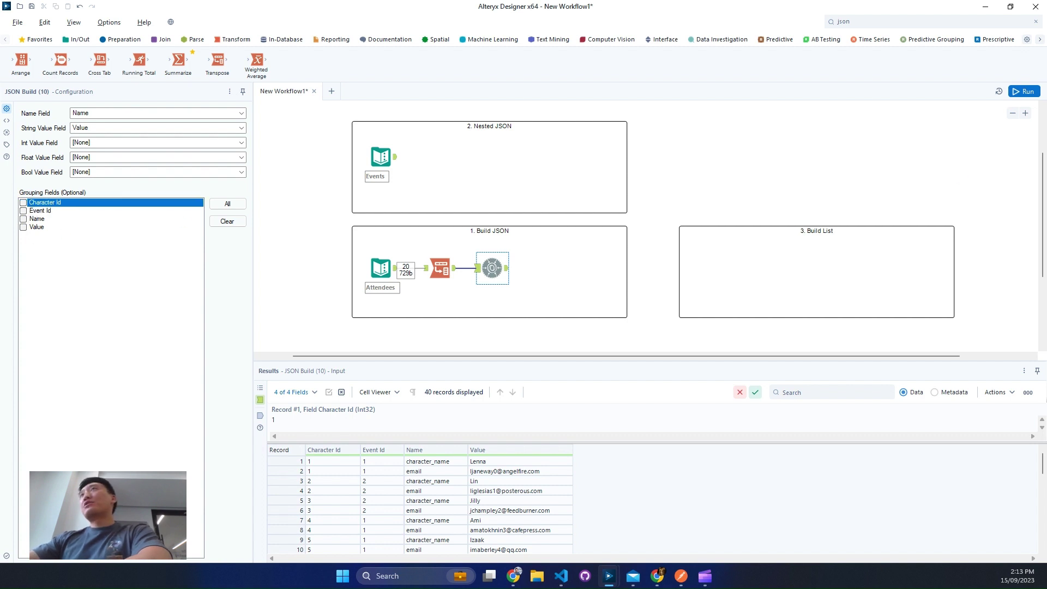
{"action": "left_click", "coordinate": [1024, 90]}
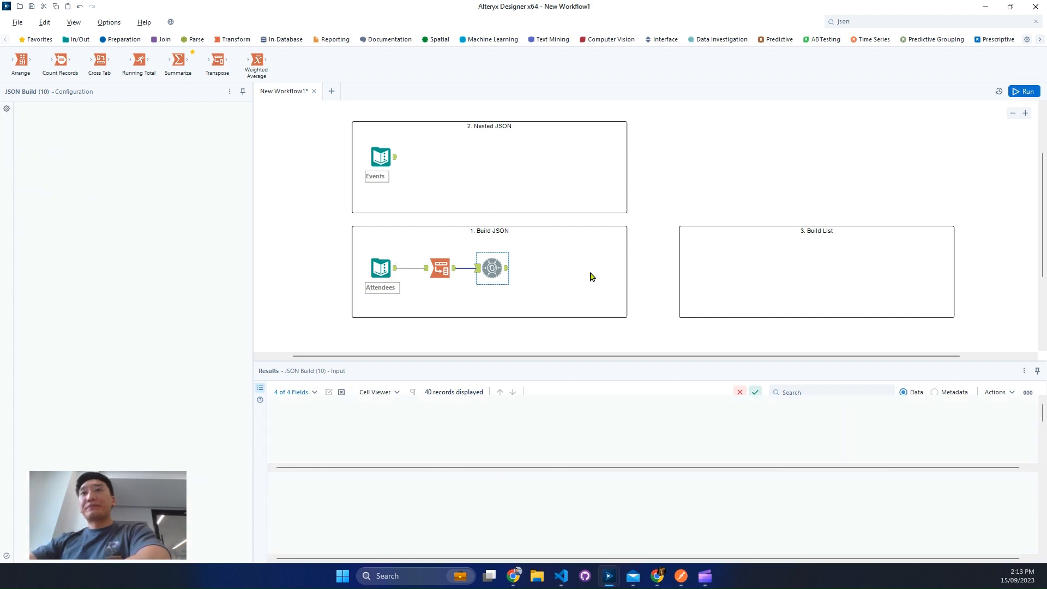
{"action": "left_click", "coordinate": [505, 272]}
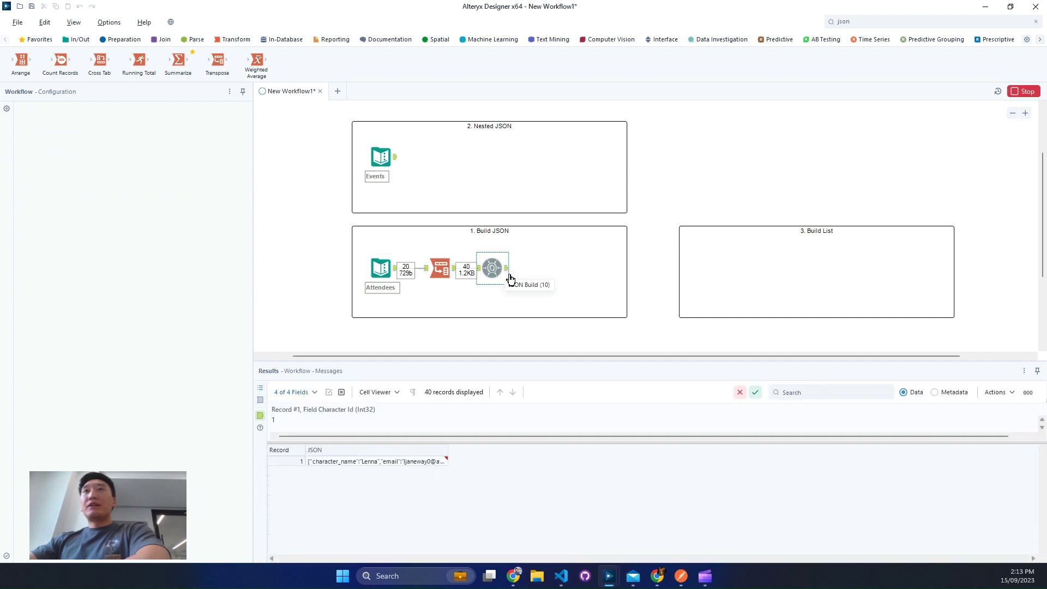
{"action": "left_click", "coordinate": [386, 462]}
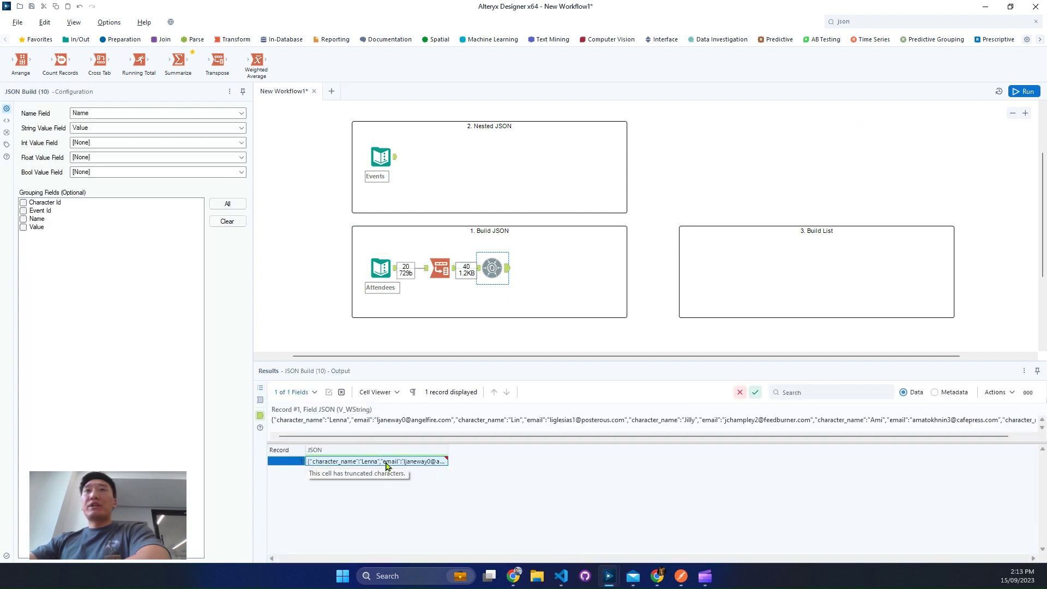
Step: Browse the JSON Build output after a rerun and copy the single 888-byte JSON record
{"action": "left_click", "coordinate": [493, 285]}
{"action": "key", "text": "ctrl+shift+b"}
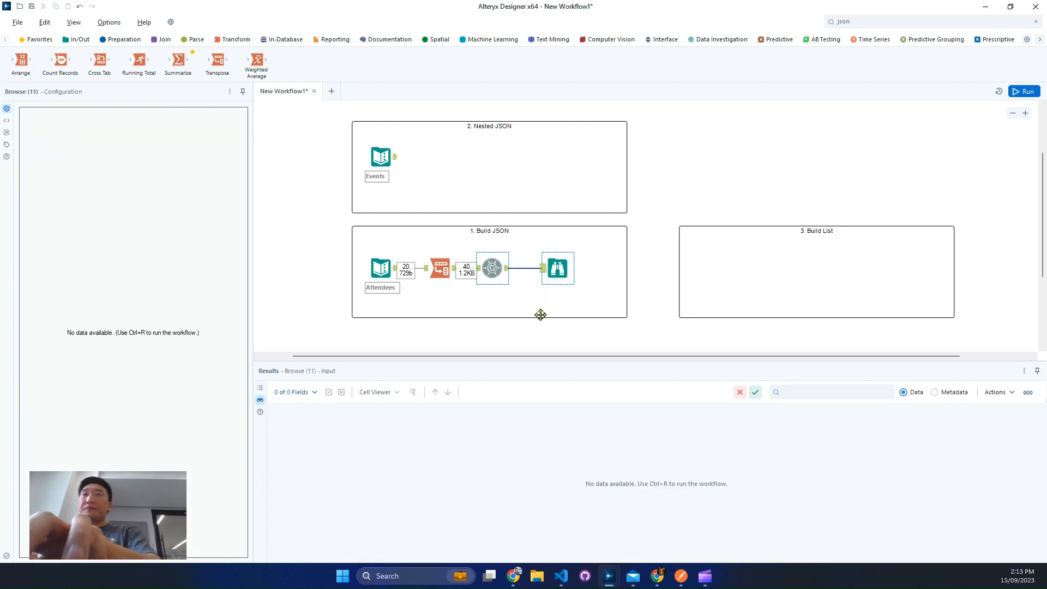
{"action": "key", "text": "ctrl+r"}
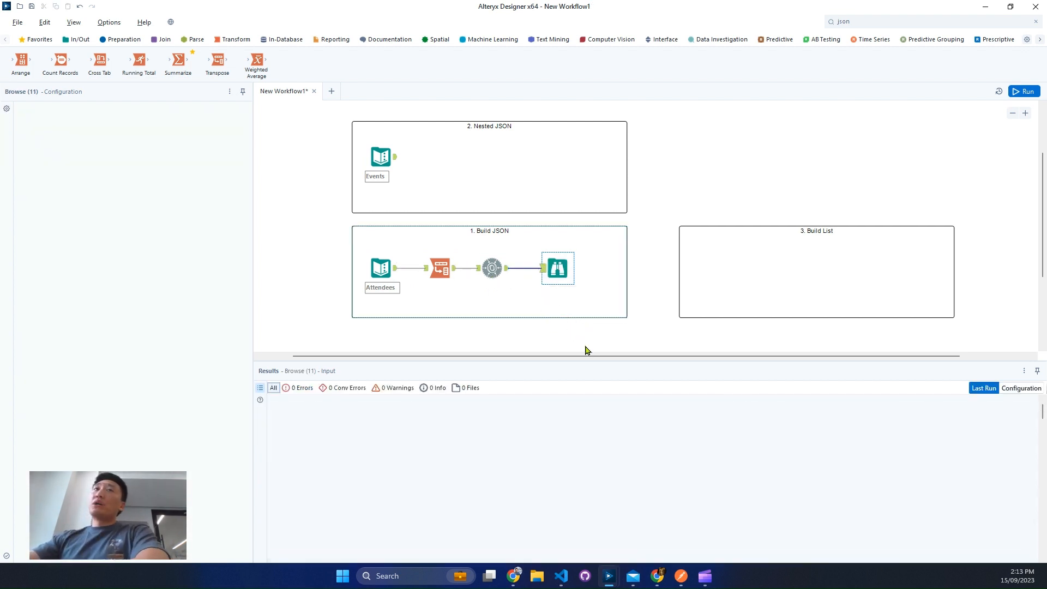
{"action": "left_click", "coordinate": [557, 268]}
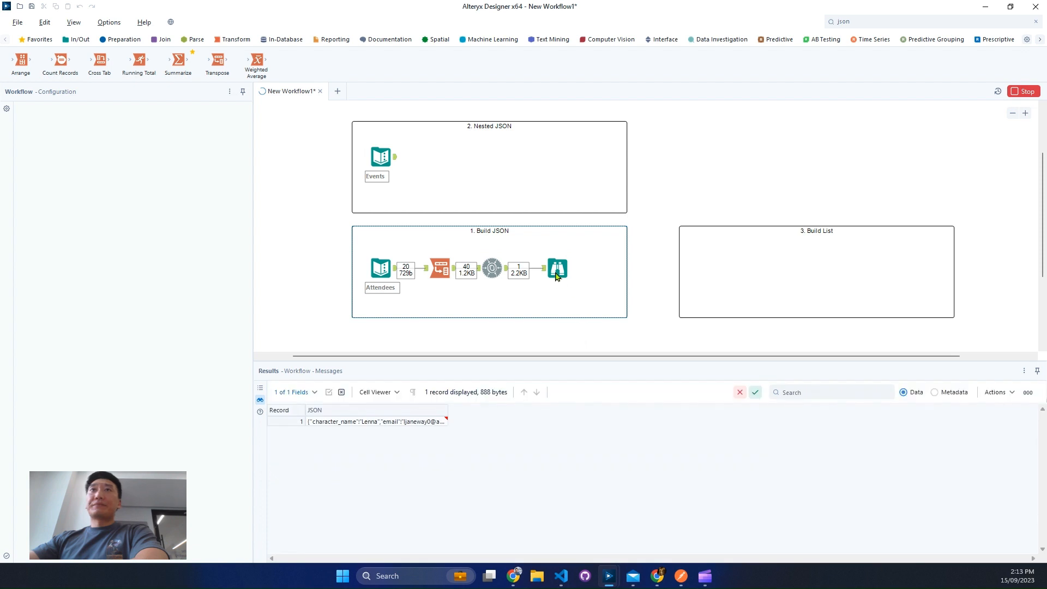
{"action": "right_click", "coordinate": [406, 425]}
{"action": "left_click", "coordinate": [497, 442]}
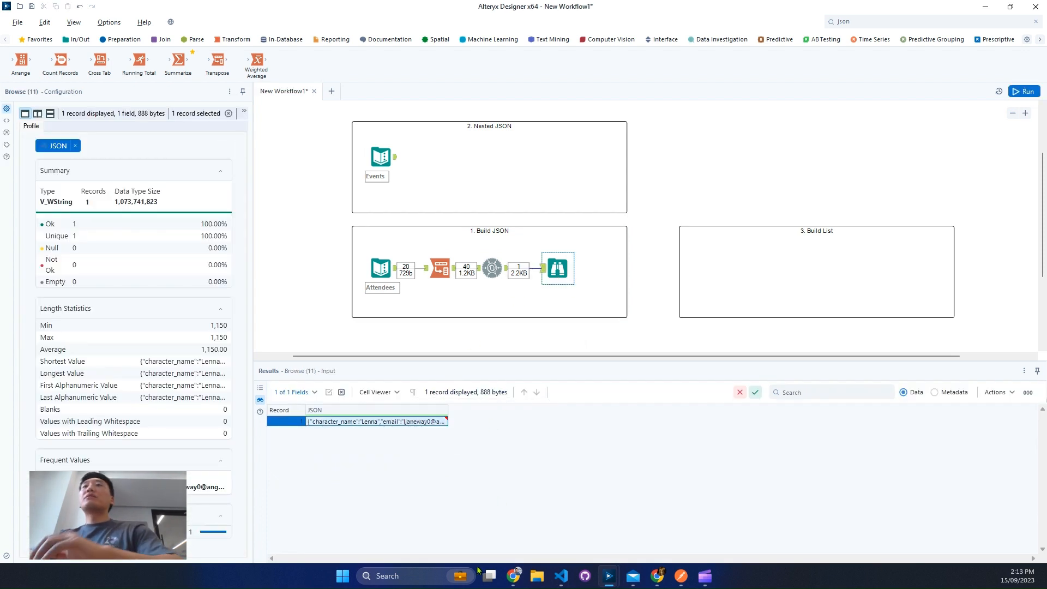
Step: Paste the JSON into a new VS Code document and sort/reformat it via the Command Palette
{"action": "left_click", "coordinate": [561, 576]}
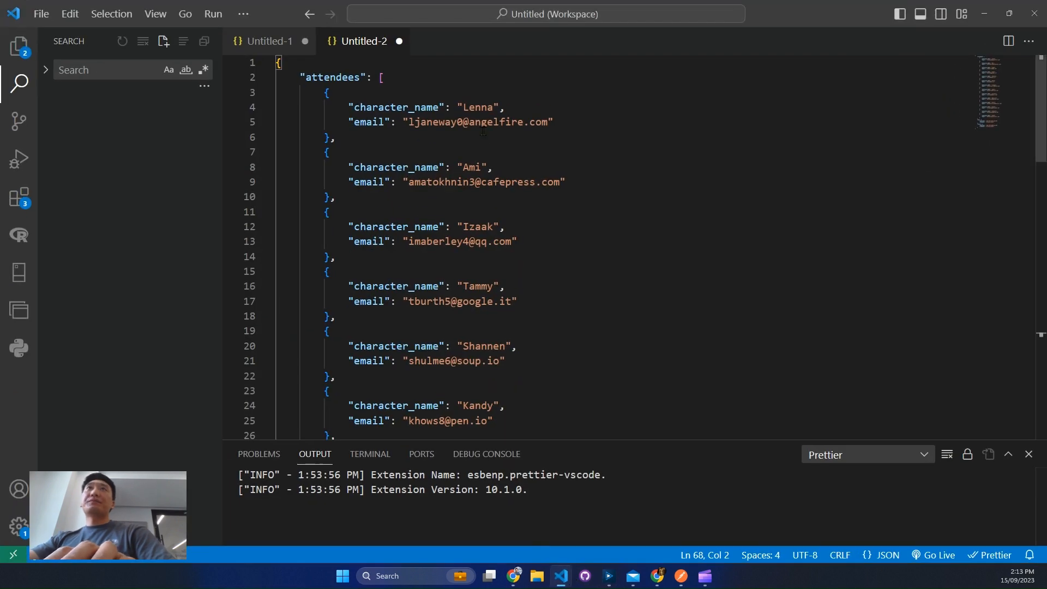
{"action": "double_click", "coordinate": [429, 51]}
{"action": "key", "text": "ctrl+v"}
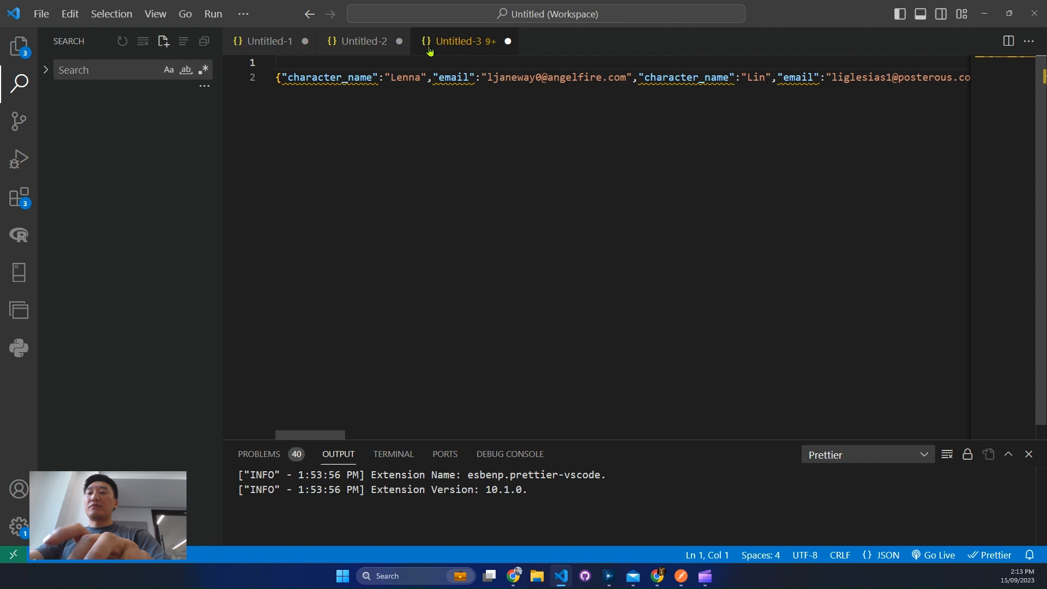
{"action": "key", "text": "ctrl+shift+p"}
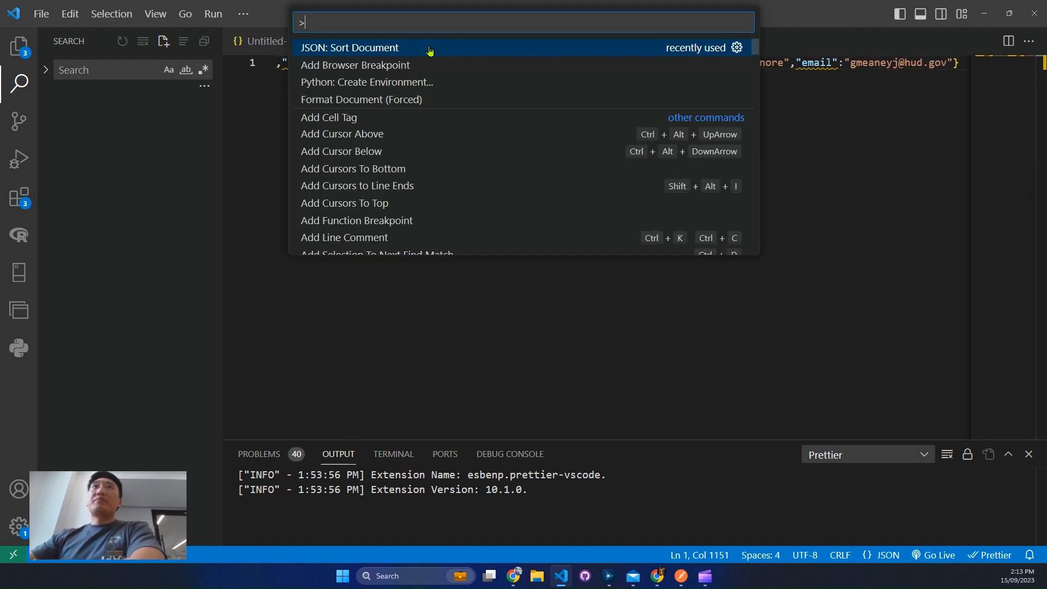
{"action": "left_click", "coordinate": [429, 52]}
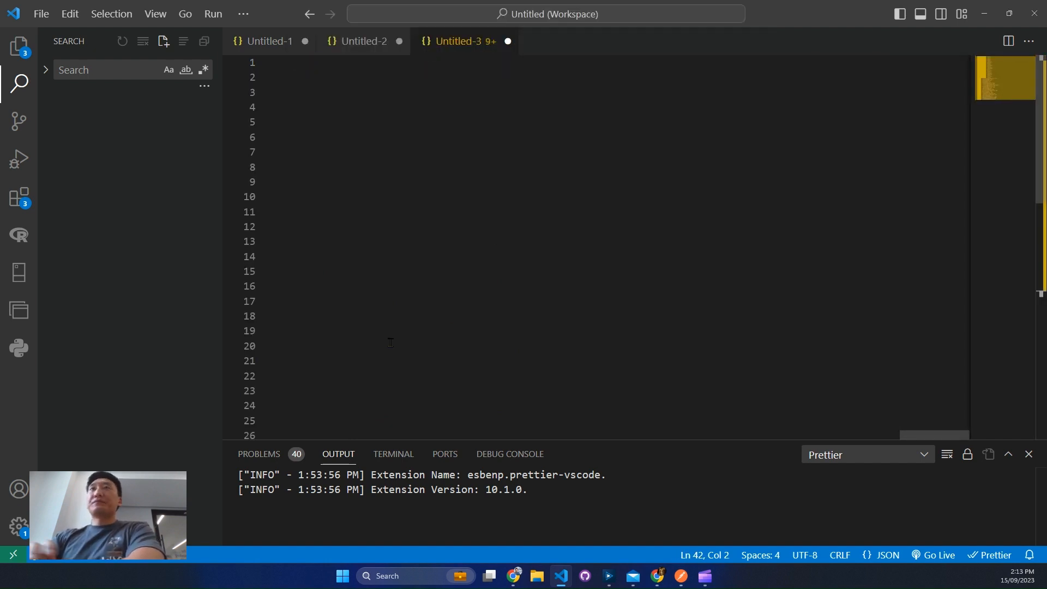
{"action": "scroll", "coordinate": [390, 342], "scroll_direction": "left", "scroll_amount": 3}
{"action": "scroll", "coordinate": [390, 342], "scroll_direction": "left", "scroll_amount": 3}
{"action": "scroll", "coordinate": [390, 342], "scroll_direction": "left", "scroll_amount": 3}
{"action": "scroll", "coordinate": [390, 342], "scroll_direction": "left", "scroll_amount": 3}
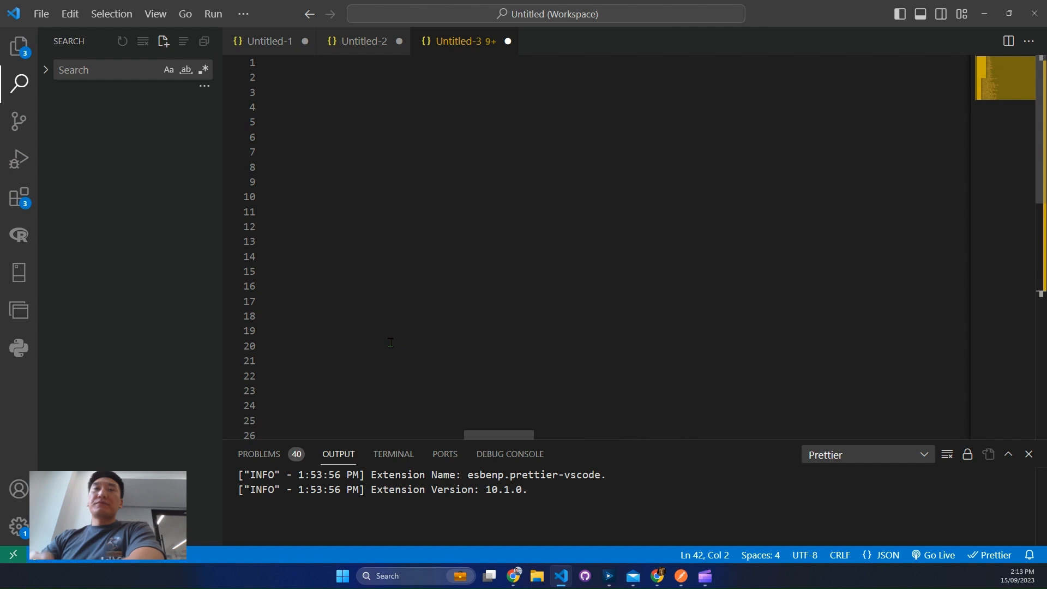
{"action": "scroll", "coordinate": [391, 343], "scroll_direction": "left", "scroll_amount": 3}
{"action": "scroll", "coordinate": [390, 342], "scroll_direction": "left", "scroll_amount": 3}
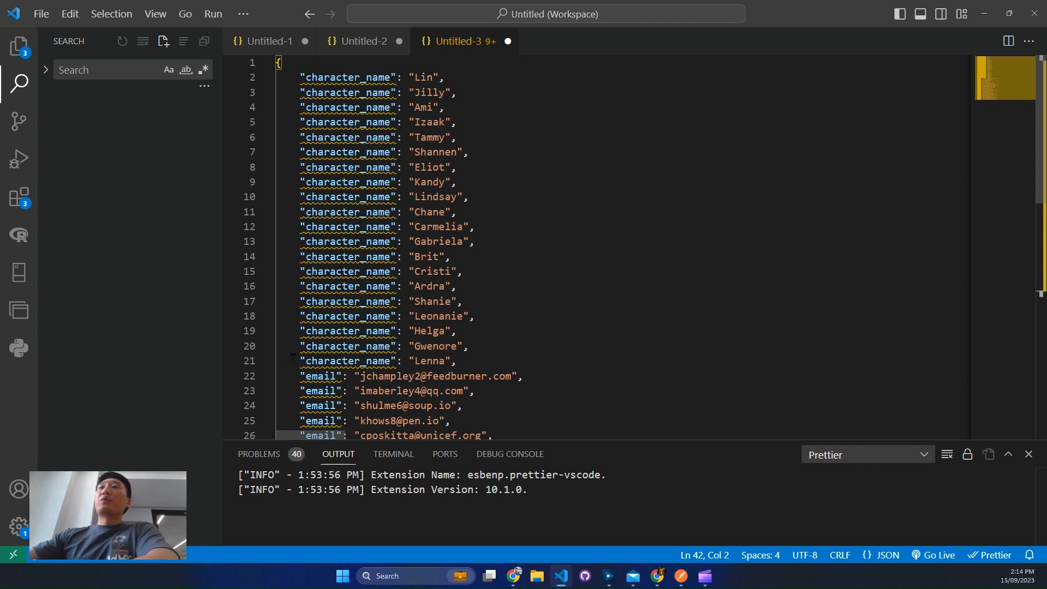
{"action": "mouse_move", "coordinate": [607, 576]}
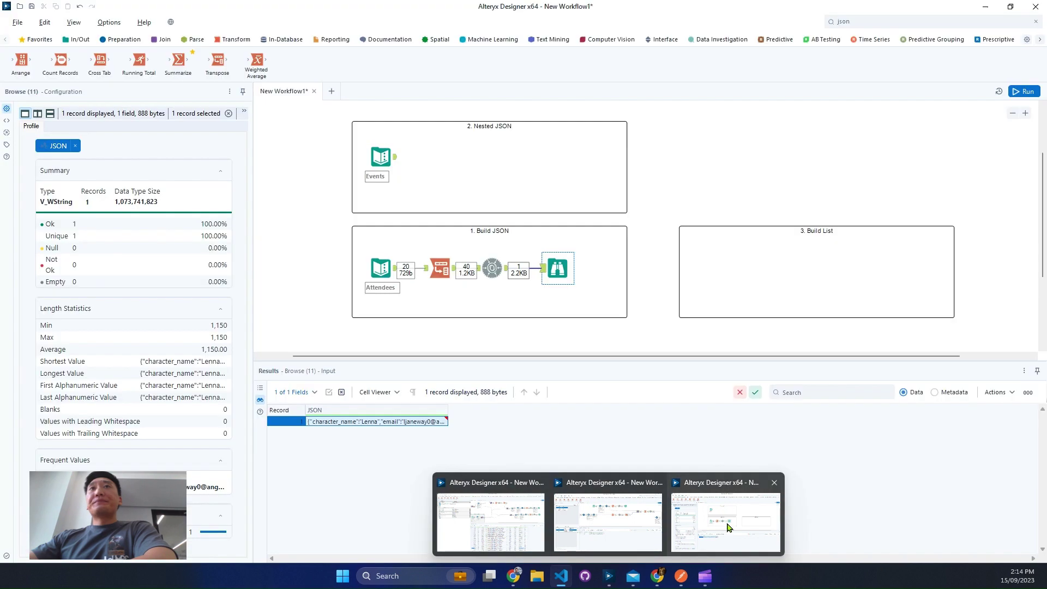
{"action": "left_click", "coordinate": [727, 528]}
Step: Group the JSON Build by Character Id and Event Id, producing 20 per-attendee JSON records
{"action": "left_click", "coordinate": [492, 268]}
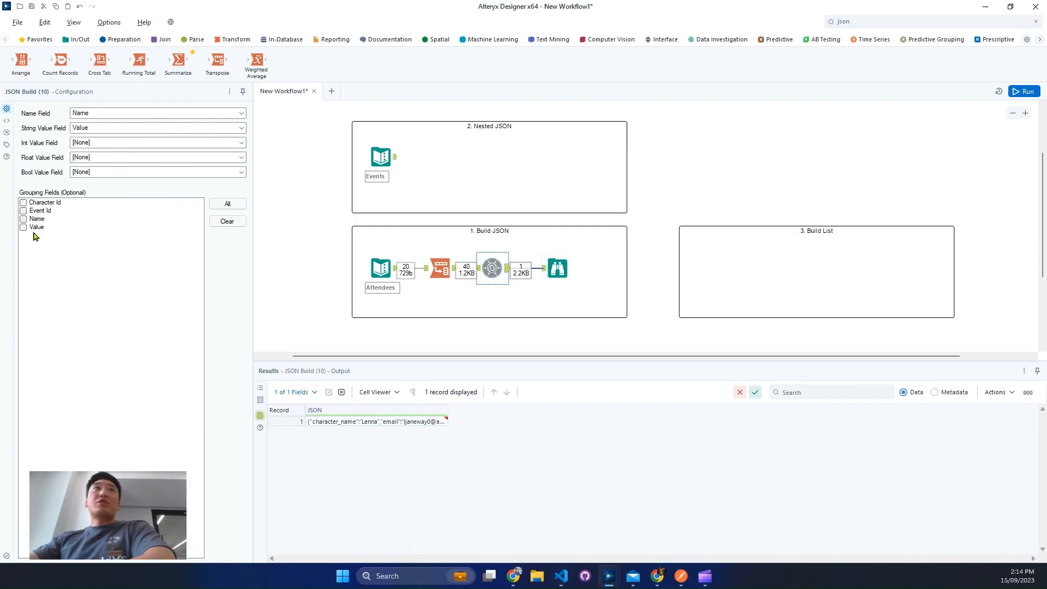
{"action": "left_click", "coordinate": [24, 202]}
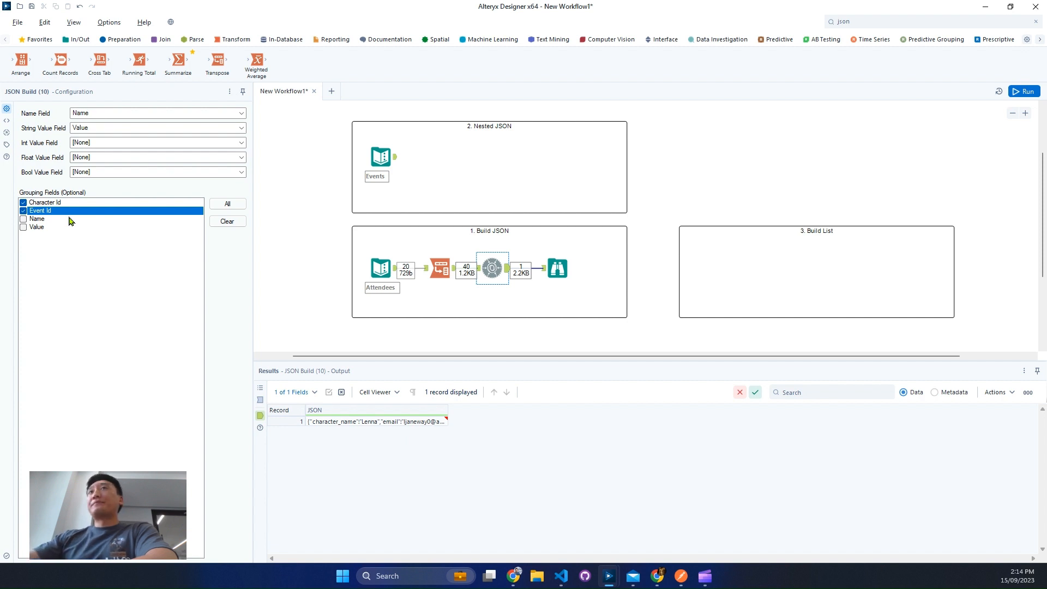
{"action": "left_click", "coordinate": [1022, 91]}
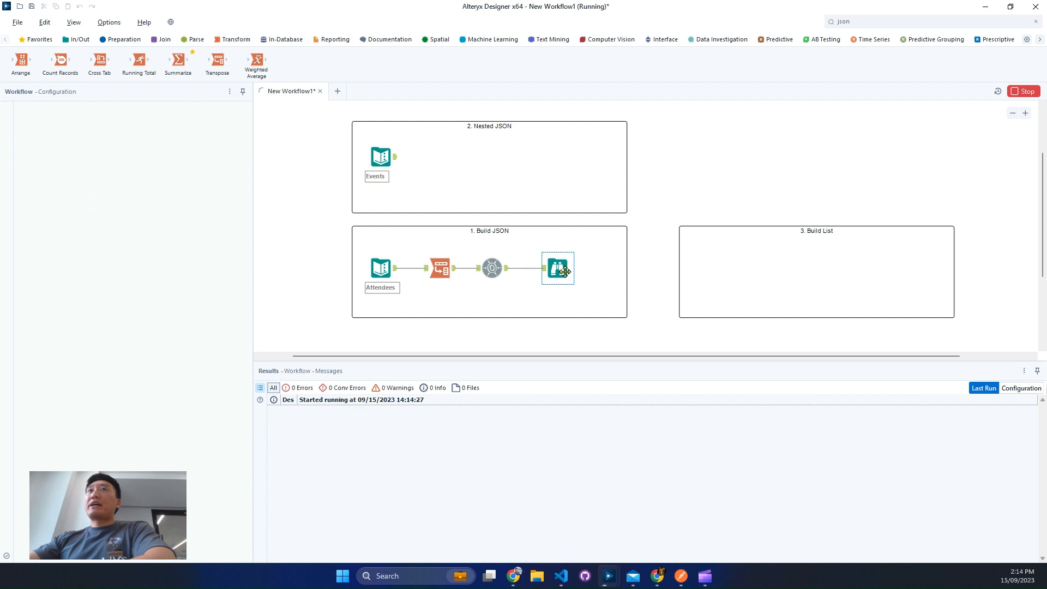
{"action": "left_click", "coordinate": [566, 276]}
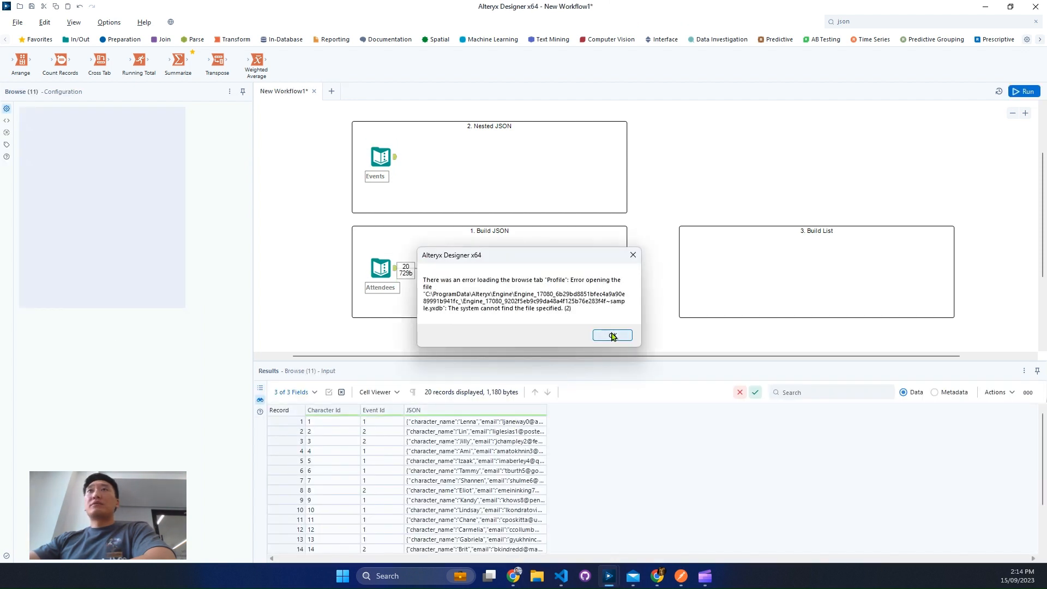
{"action": "left_click", "coordinate": [613, 335]}
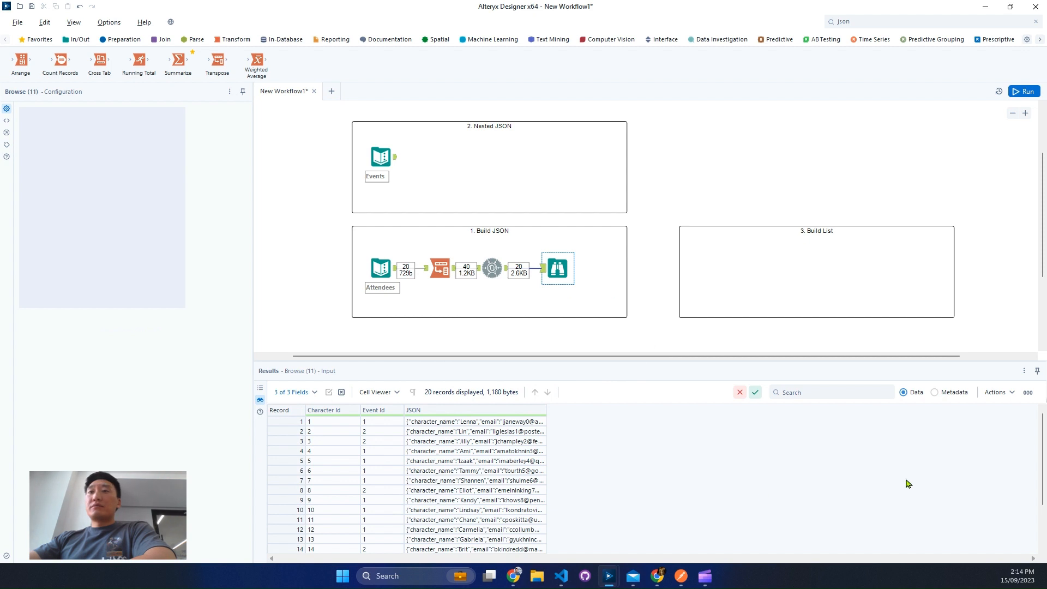
Step: Copy the first record's JSON value without headers and return to VS Code
{"action": "left_click", "coordinate": [479, 423]}
{"action": "right_click", "coordinate": [480, 423]}
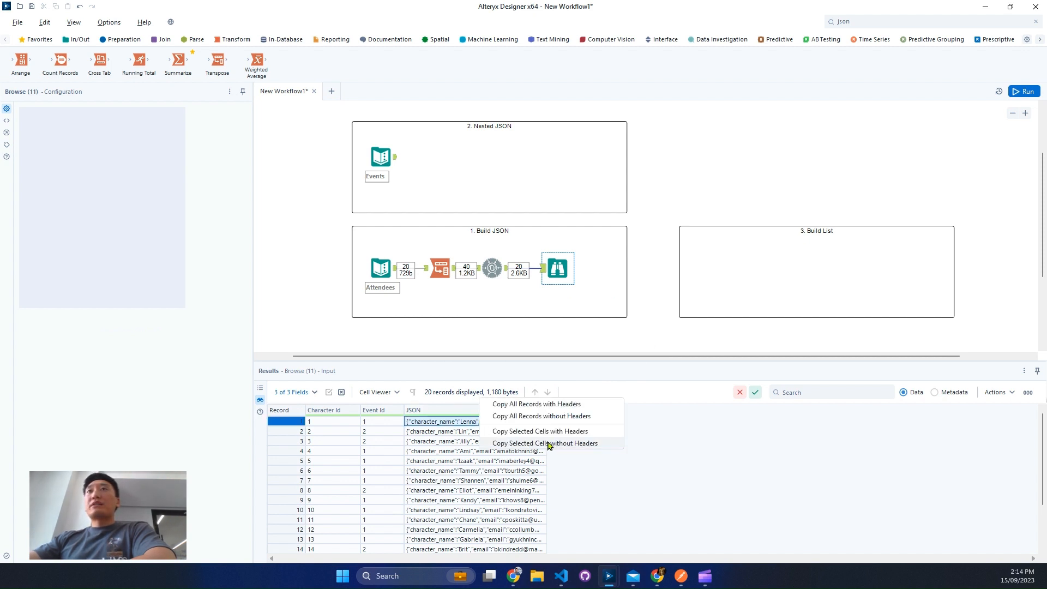
{"action": "left_click", "coordinate": [549, 445]}
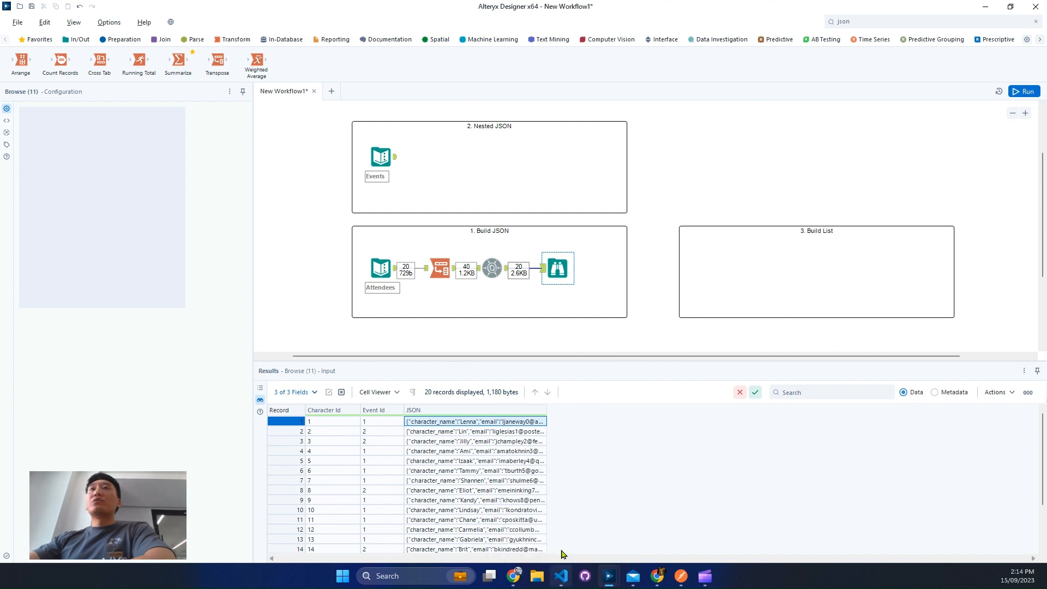
{"action": "left_click", "coordinate": [562, 576]}
Step: Replace the document with the single attendee record and format it onto separate lines
{"action": "key", "text": "ctrl+a"}
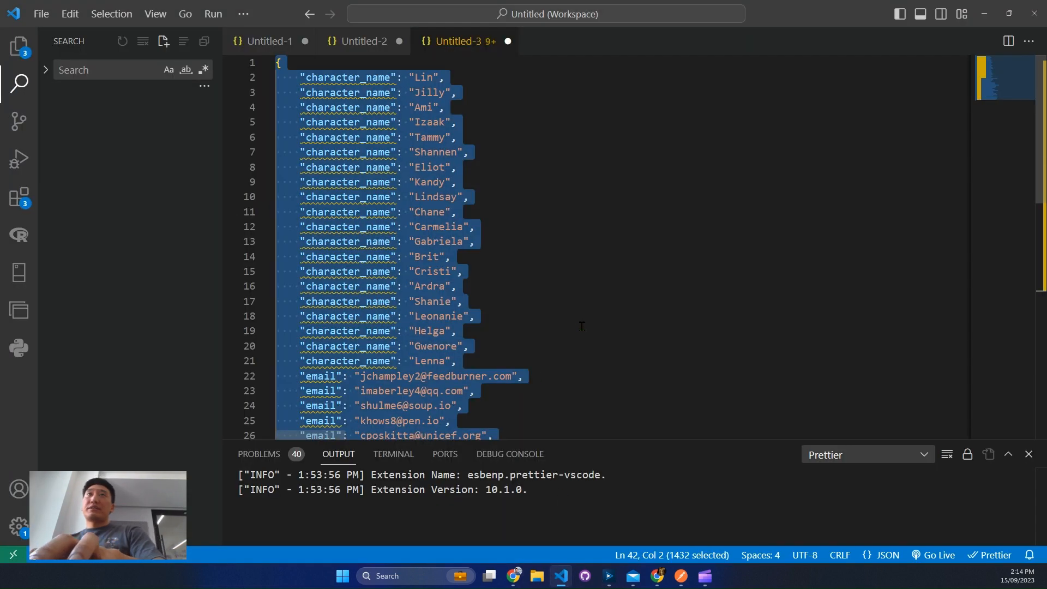
{"action": "key", "text": "ctrl+v"}
{"action": "key", "text": "ctrl+shift+p"}
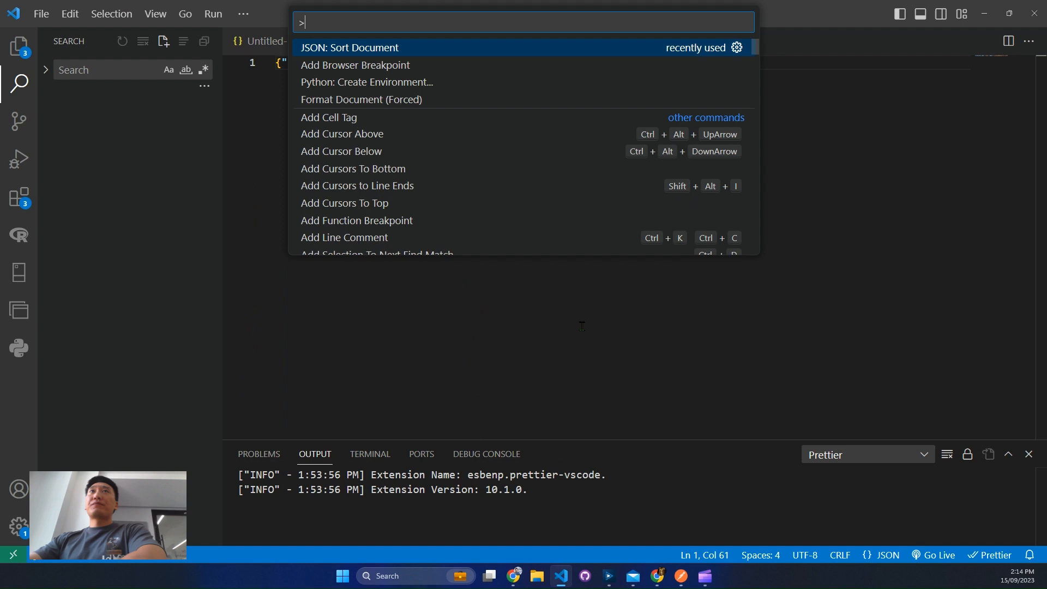
{"action": "key", "text": "Return"}
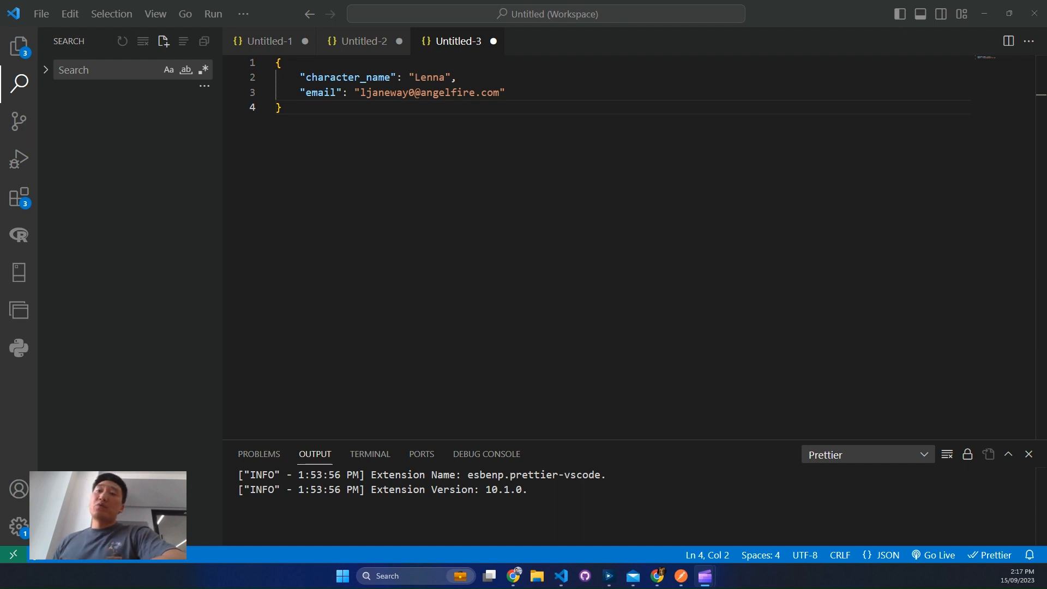
Step: Paste the copied timezone Formula and Select tools into the Nested JSON container
{"action": "left_click", "coordinate": [985, 13]}
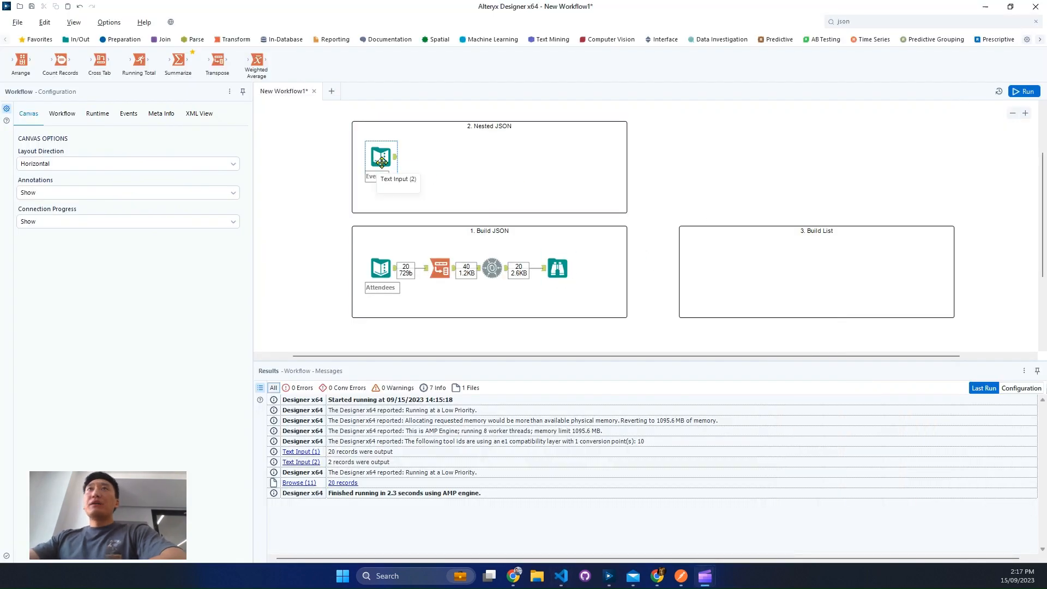
{"action": "left_click", "coordinate": [381, 159]}
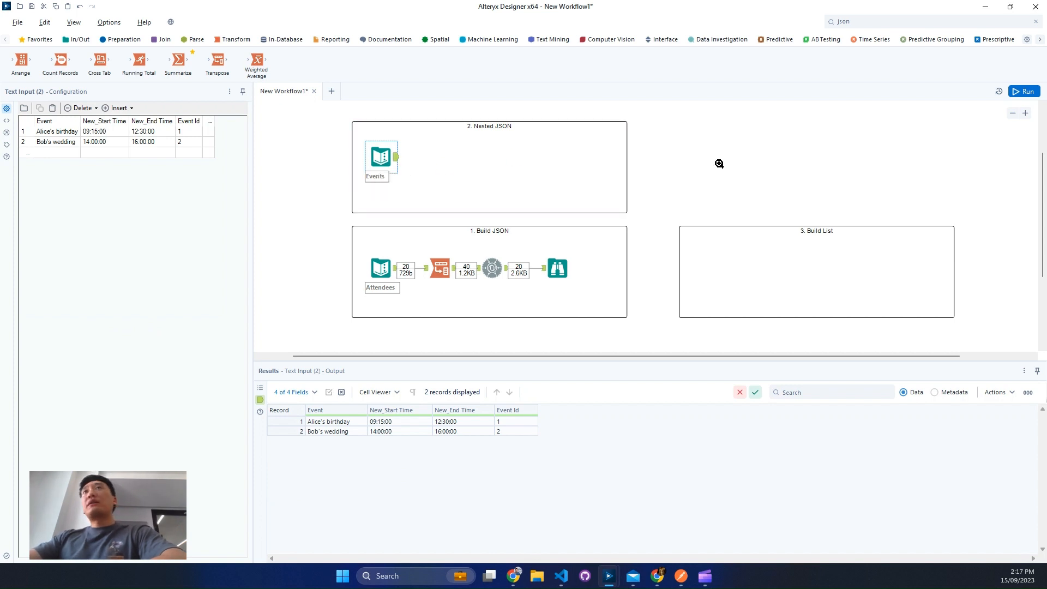
{"action": "right_click", "coordinate": [693, 145]}
{"action": "left_click", "coordinate": [785, 170]}
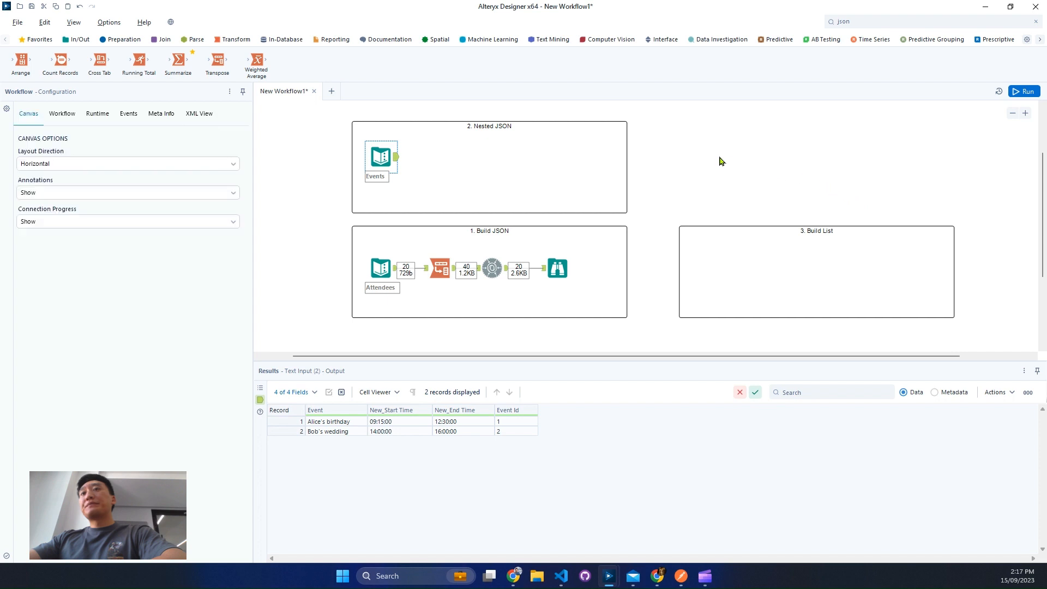
{"action": "key", "text": "ctrl+v"}
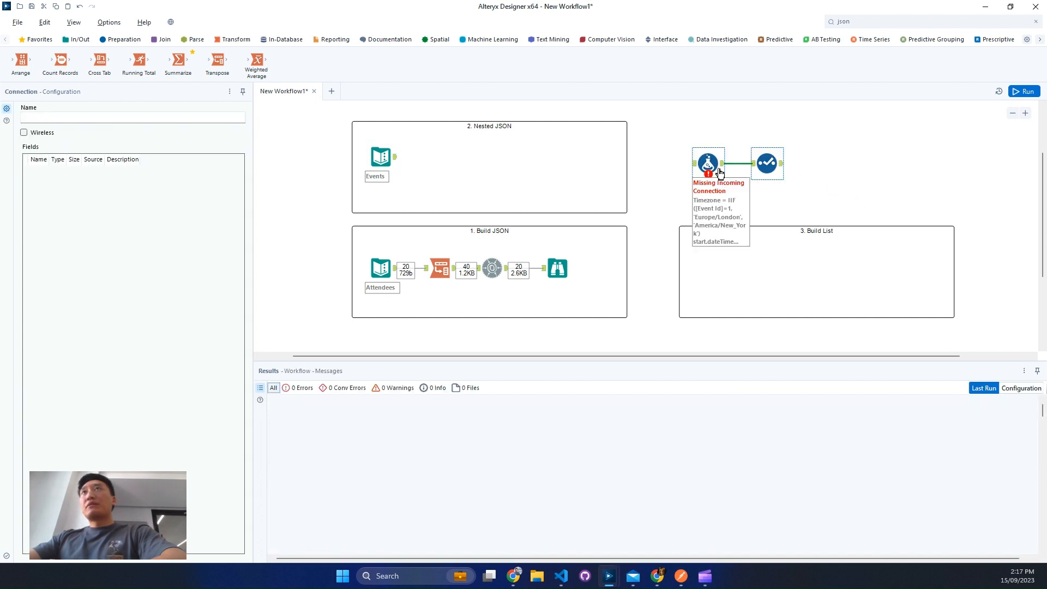
{"action": "left_click_drag", "start_coordinate": [705, 160], "coordinate": [440, 157]}
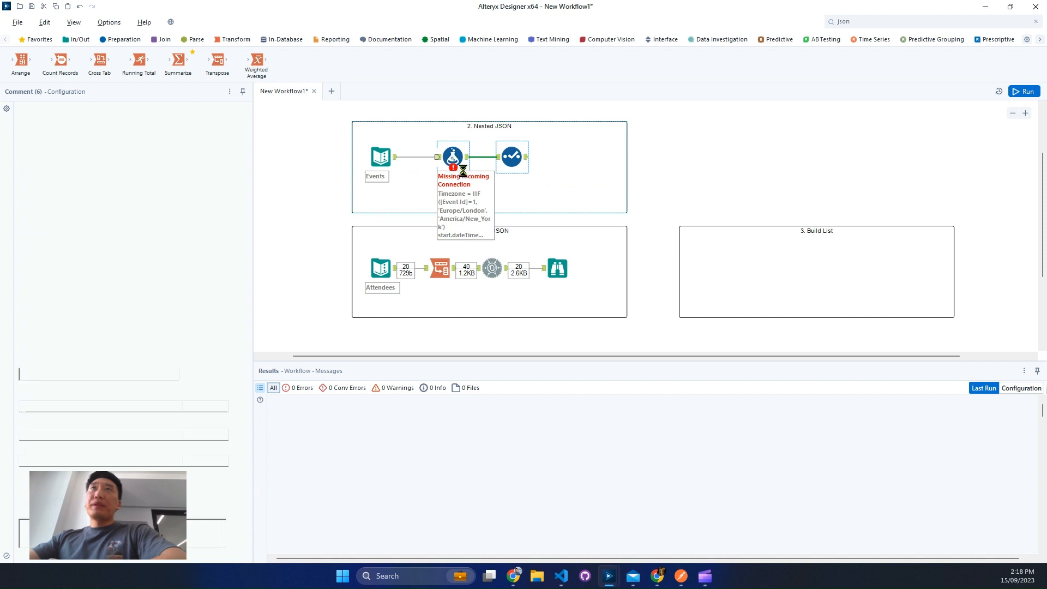
Step: Connect Events into the Formula, run, and view the Select output with dateTime and timeZone fields
{"action": "left_click", "coordinate": [462, 164]}
{"action": "left_click", "coordinate": [1020, 92]}
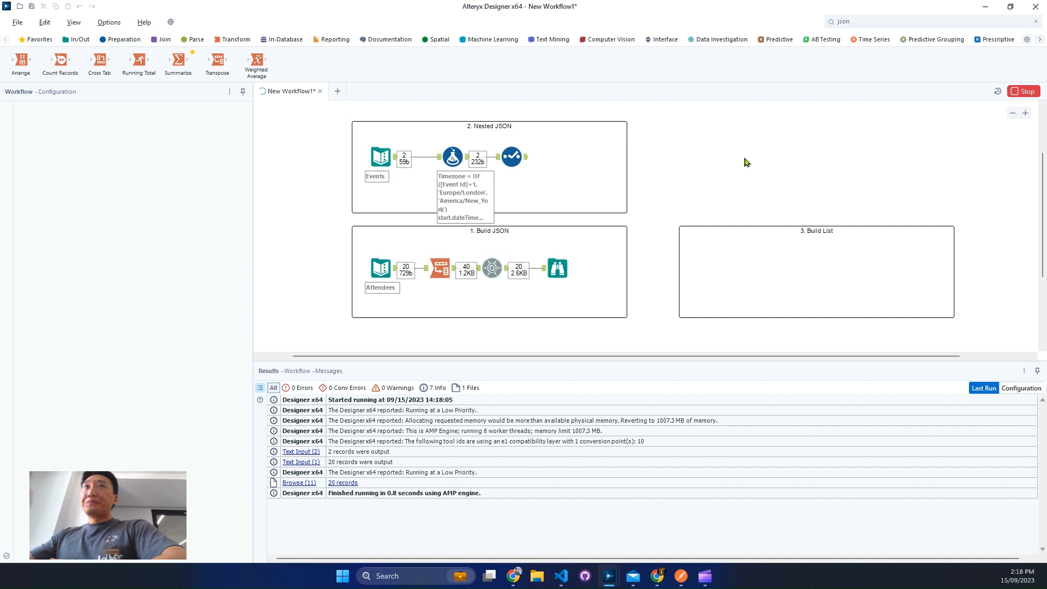
{"action": "left_click", "coordinate": [527, 163]}
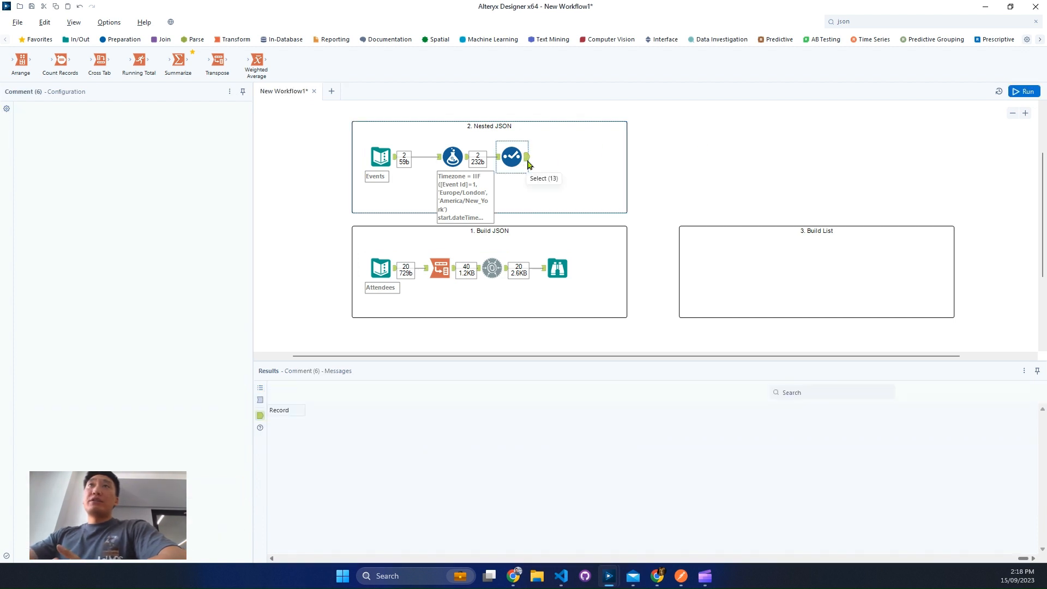
Step: Show the Select tool's six-field configuration of event names, IDs, dates and time zones
{"action": "left_click", "coordinate": [528, 165]}
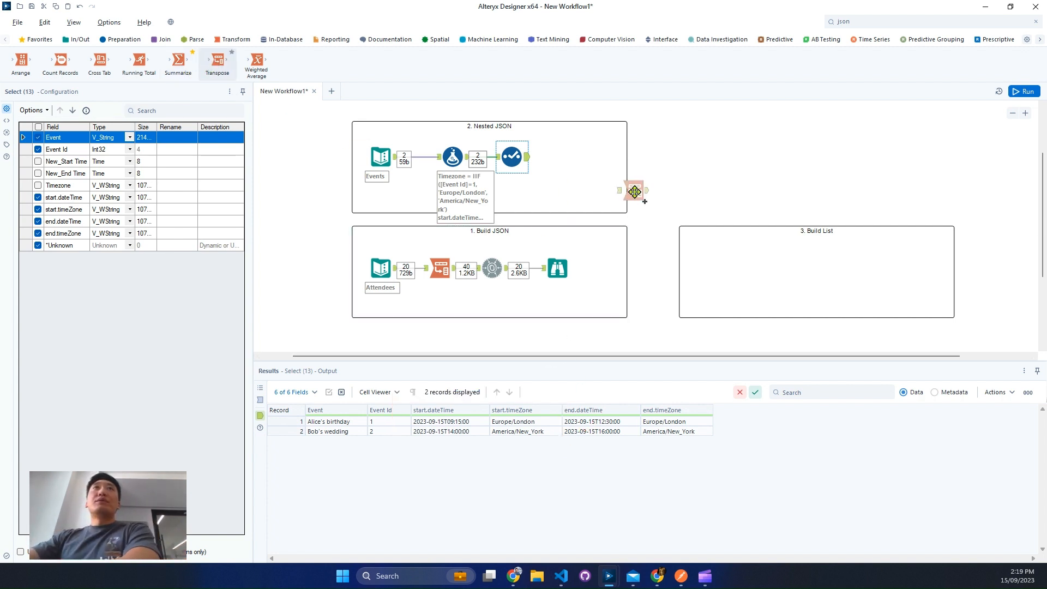
Step: Add a Transpose after the Select, keyed on Event and Event Id
{"action": "left_click_drag", "start_coordinate": [215, 64], "coordinate": [571, 156]}
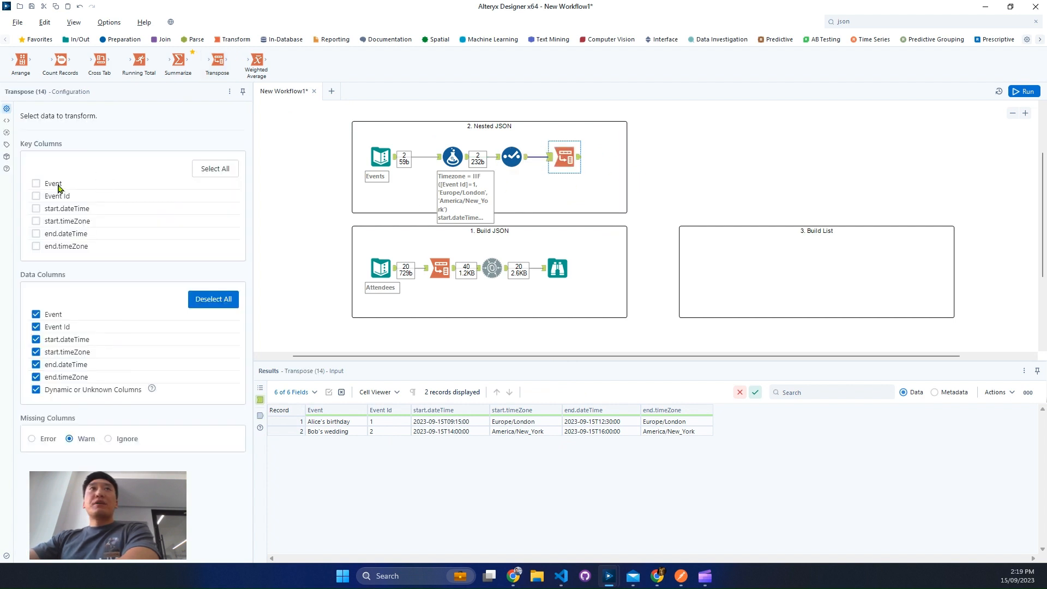
{"action": "left_click", "coordinate": [52, 184]}
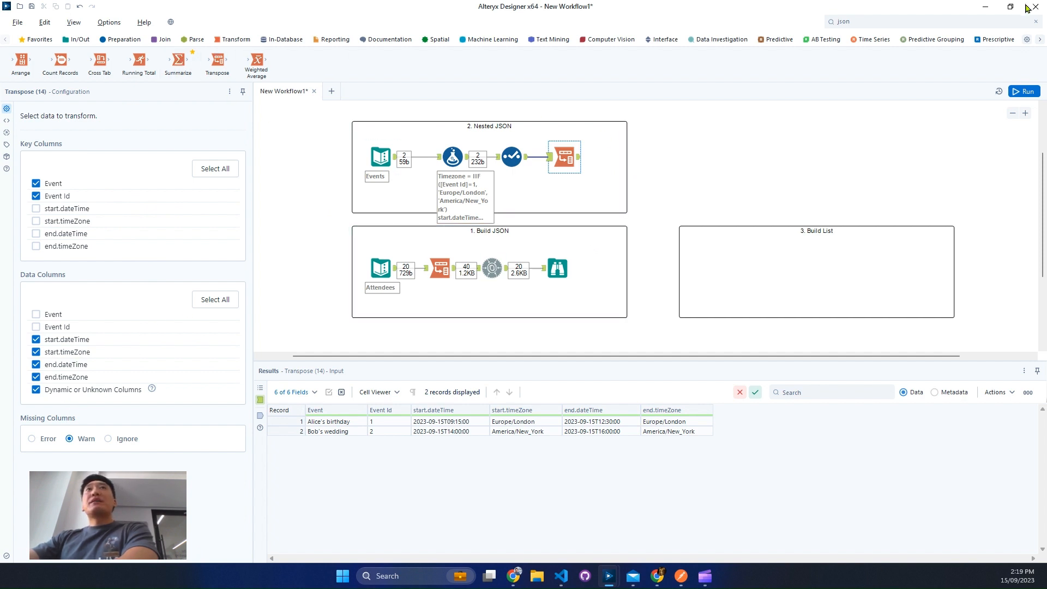
Step: Add a JSON Build using Name and Value, grouped by Event and Event Id
{"action": "left_click", "coordinate": [936, 21]}
{"action": "left_click_drag", "start_coordinate": [864, 75], "coordinate": [610, 159]}
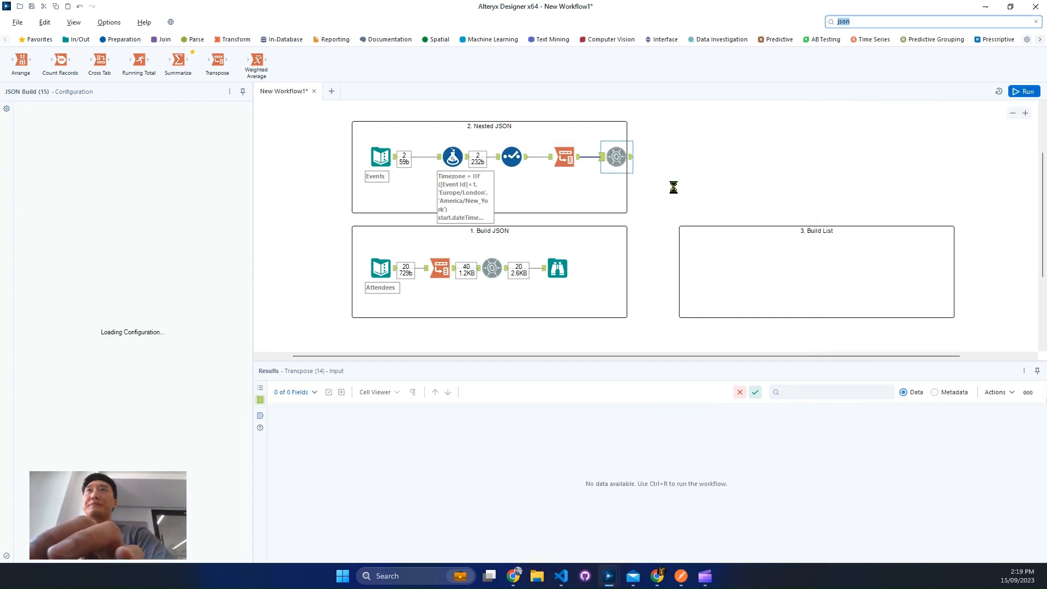
{"action": "left_click", "coordinate": [112, 112]}
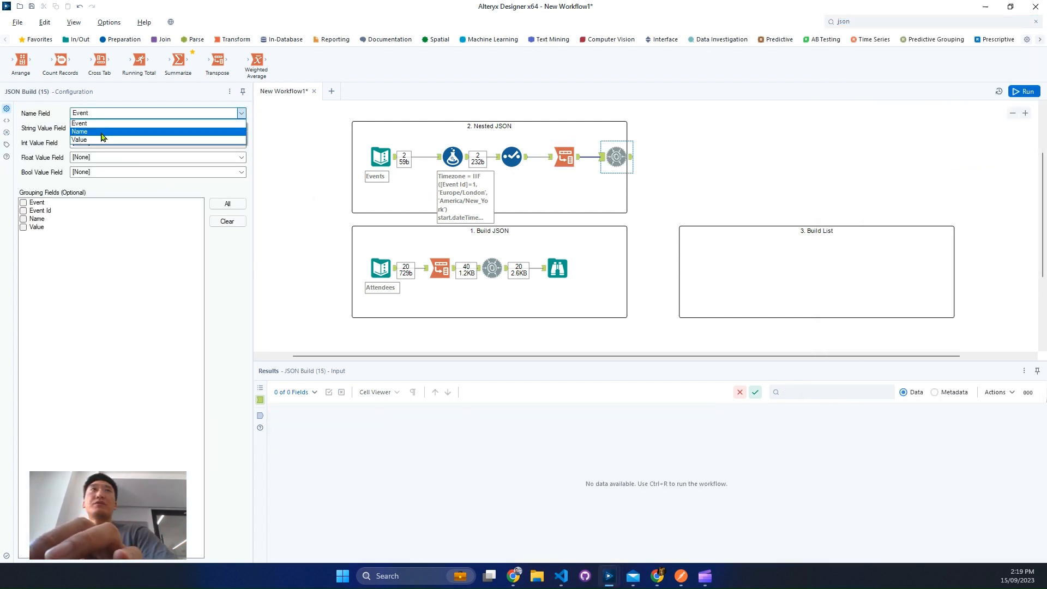
{"action": "left_click", "coordinate": [99, 133]}
{"action": "left_click", "coordinate": [155, 128]}
{"action": "left_click", "coordinate": [90, 165]}
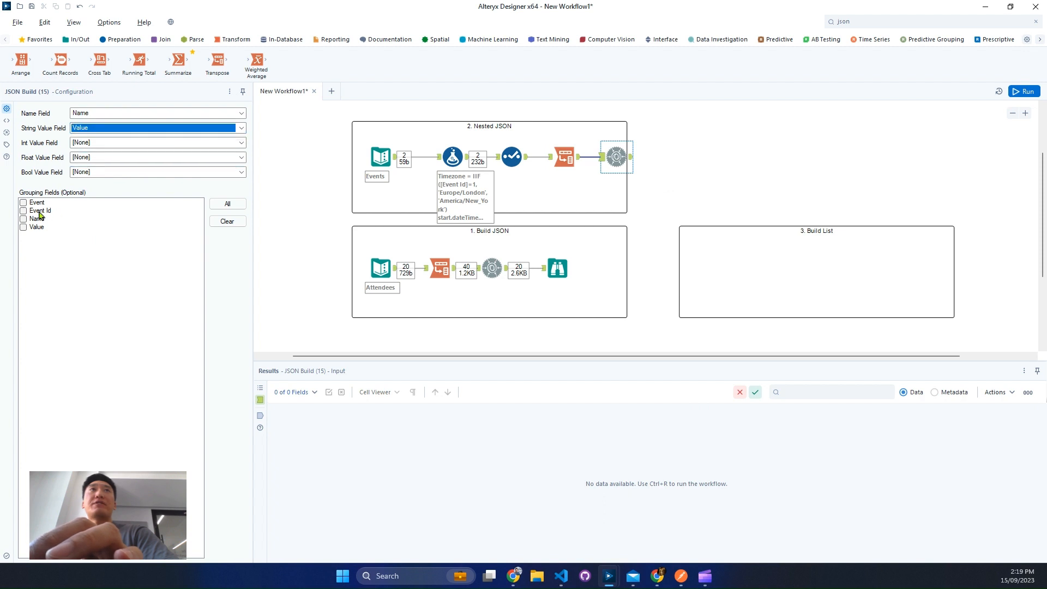
{"action": "left_click", "coordinate": [23, 203]}
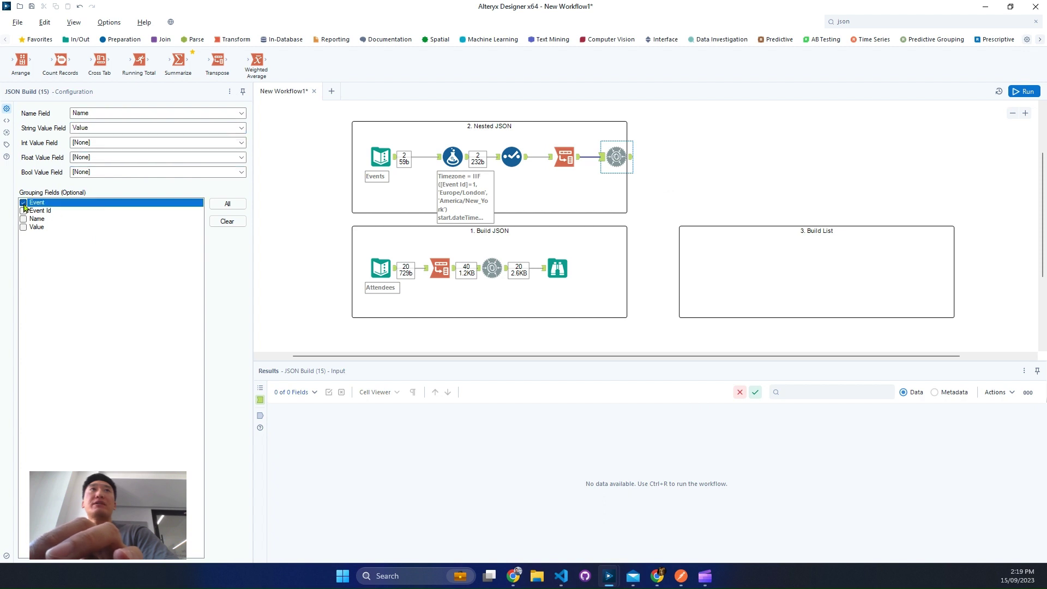
Step: Attach a Browse tool after the JSON Build
{"action": "left_click", "coordinate": [79, 39]}
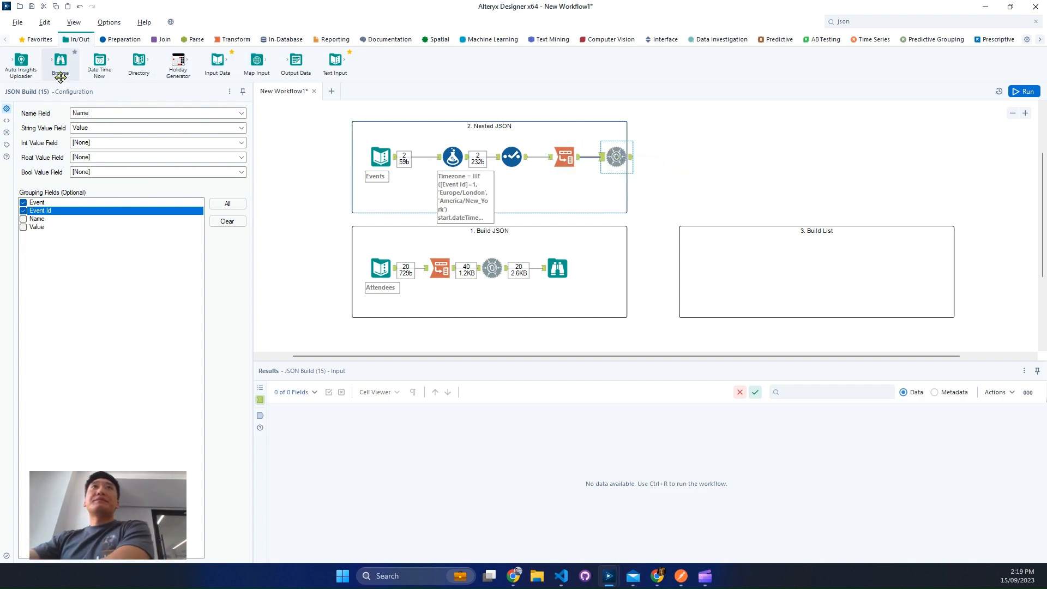
{"action": "left_click_drag", "start_coordinate": [60, 65], "coordinate": [679, 157]}
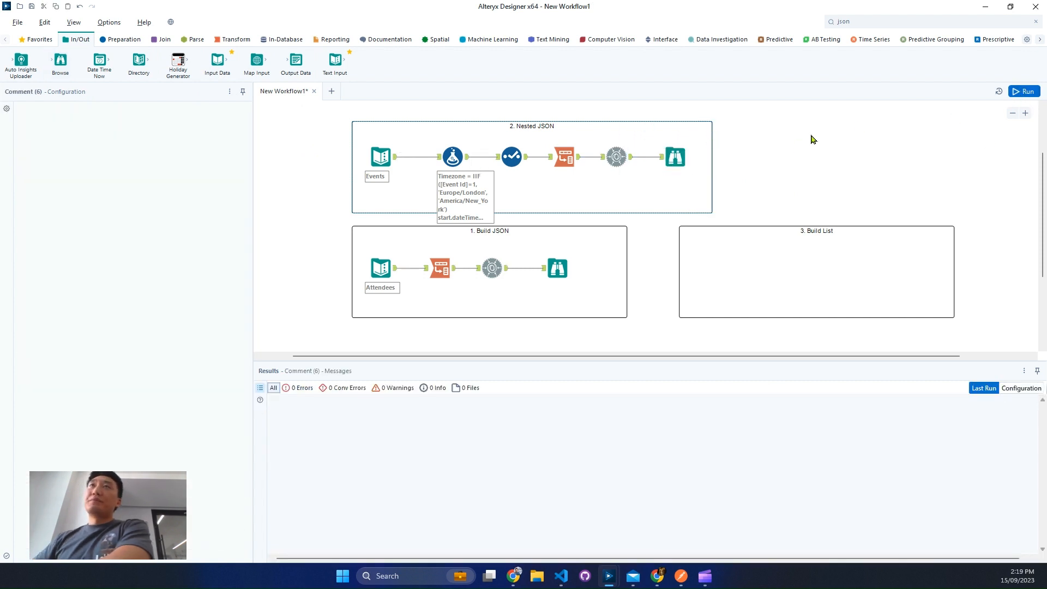
Step: Run the workflow and copy record 1's nested event JSON from the Browse output
{"action": "key", "text": "ctrl+r"}
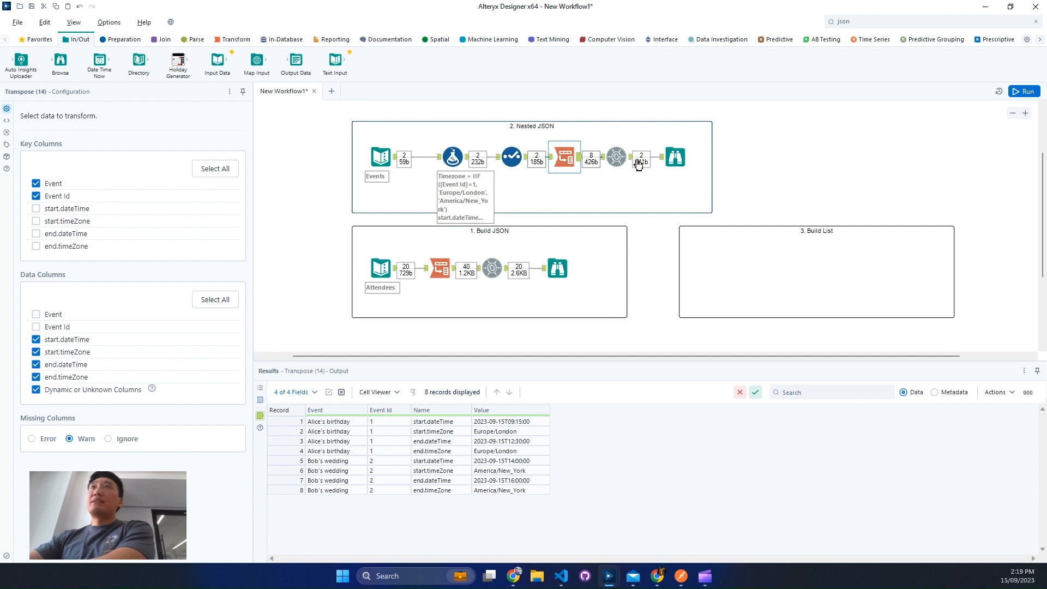
{"action": "left_click", "coordinate": [675, 157]}
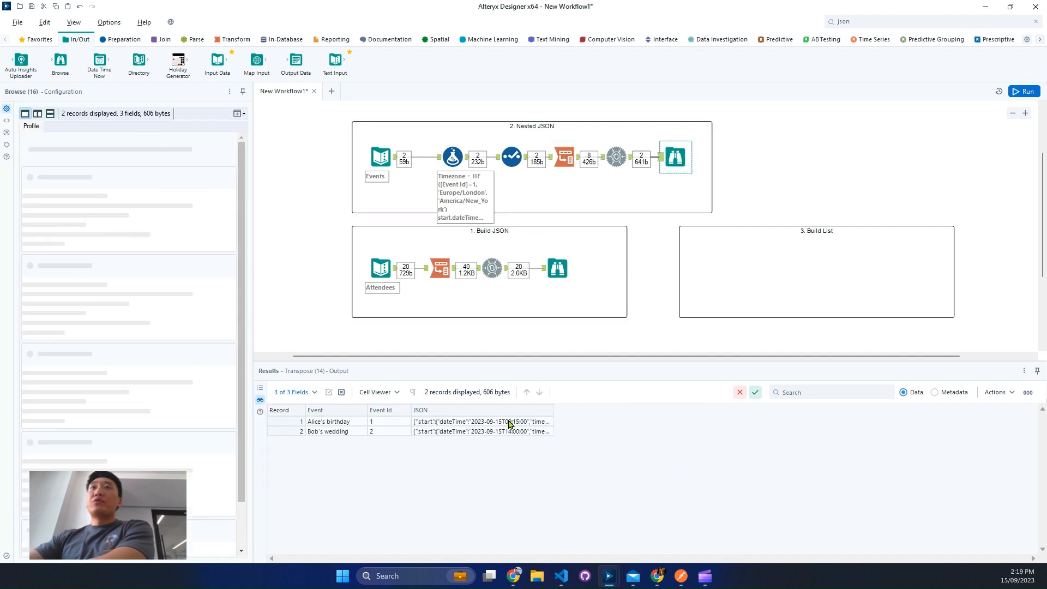
{"action": "left_click", "coordinate": [458, 421]}
{"action": "right_click", "coordinate": [513, 424]}
{"action": "left_click", "coordinate": [563, 433]}
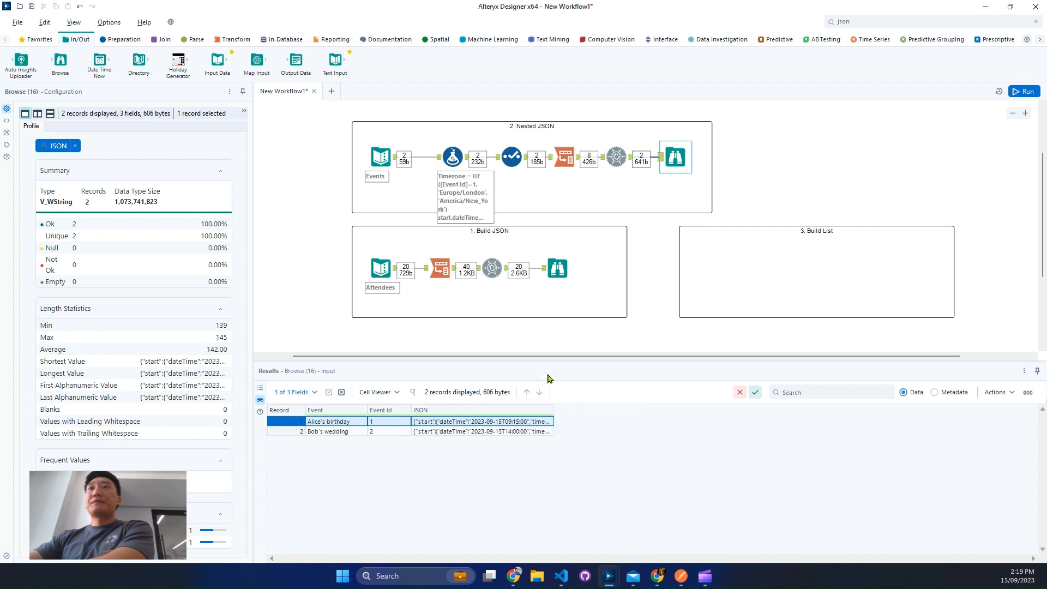
Step: Paste the event JSON into VS Code replacing the old text and format it
{"action": "left_click", "coordinate": [561, 576]}
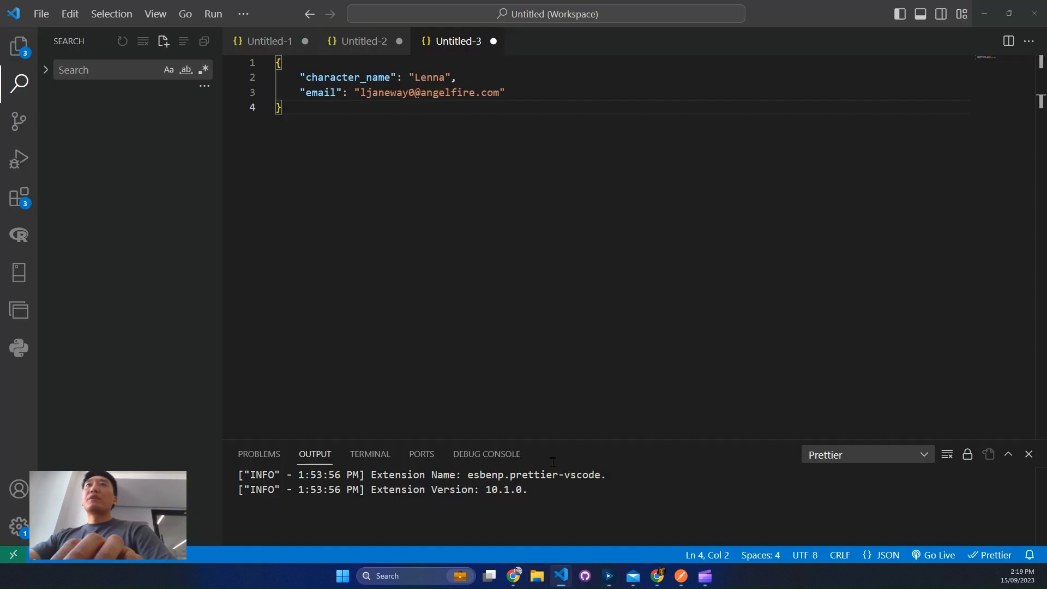
{"action": "key", "text": "ctrl+a"}
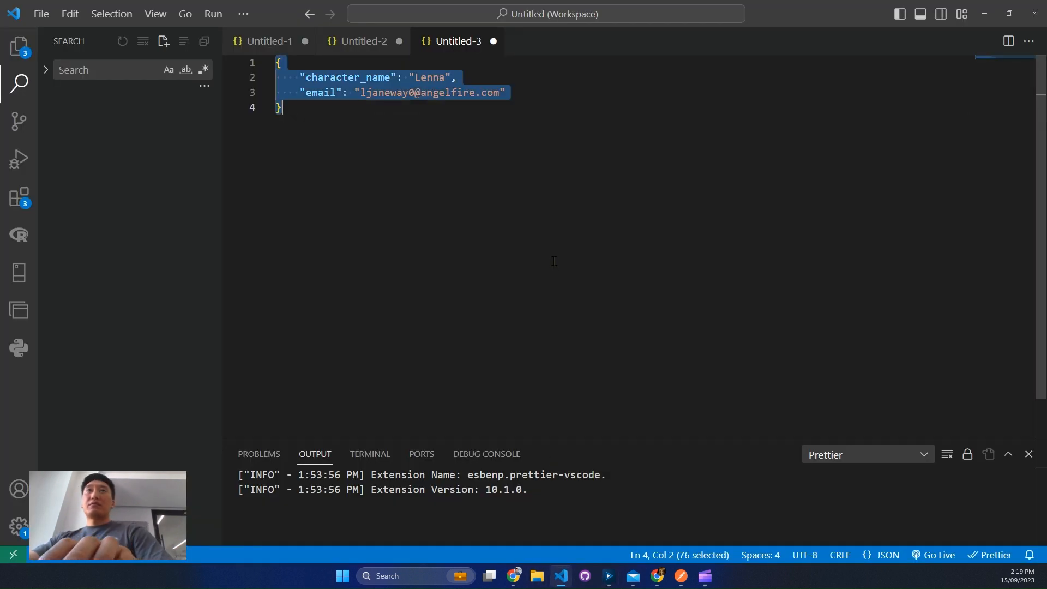
{"action": "key", "text": "ctrl+v"}
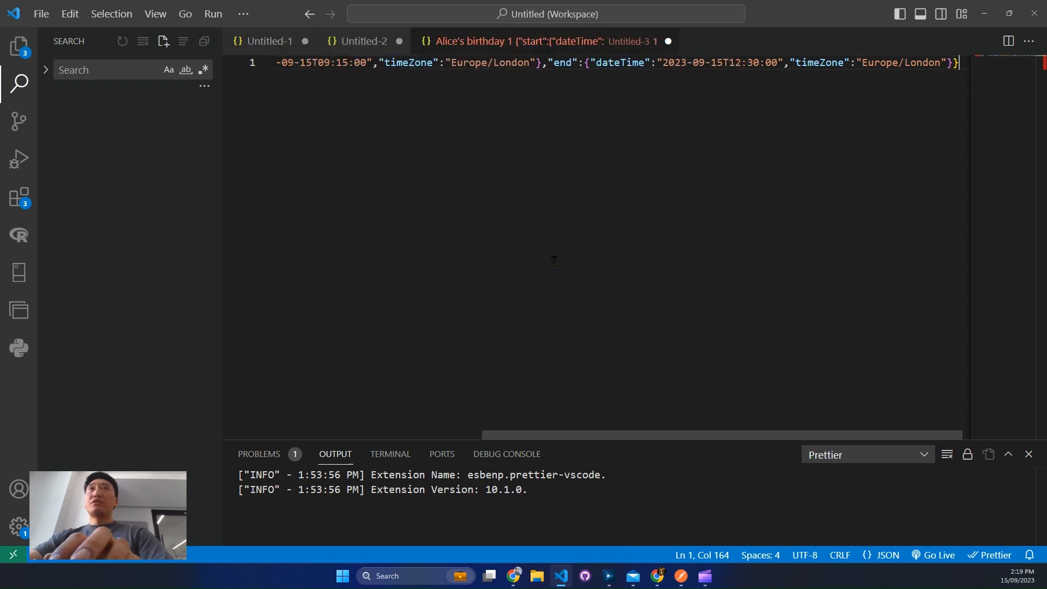
{"action": "key", "text": "shift+alt+f"}
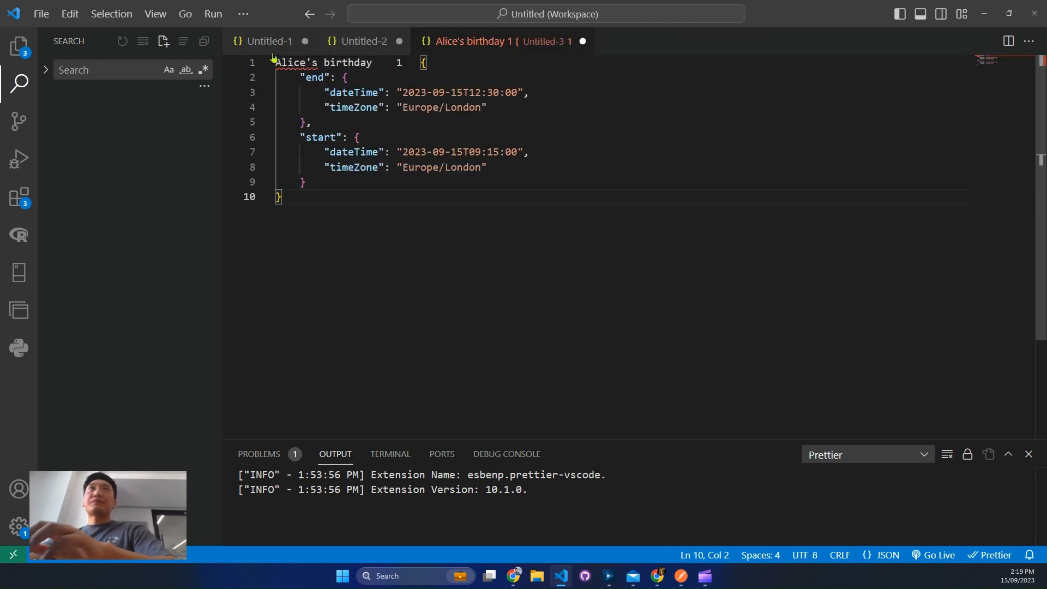
Step: Delete the stray 'Alice's birthday 1' prefix before the opening brace
{"action": "left_click", "coordinate": [421, 63]}
{"action": "key", "text": "shift+Home"}
{"action": "key", "text": "Delete"}
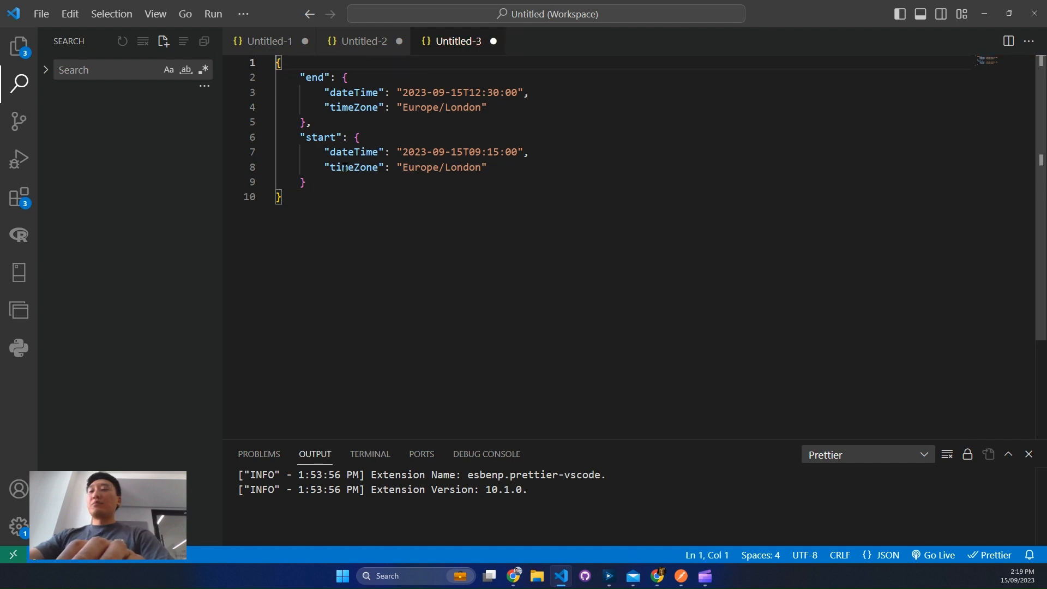
{"action": "key", "text": "ctrl+End"}
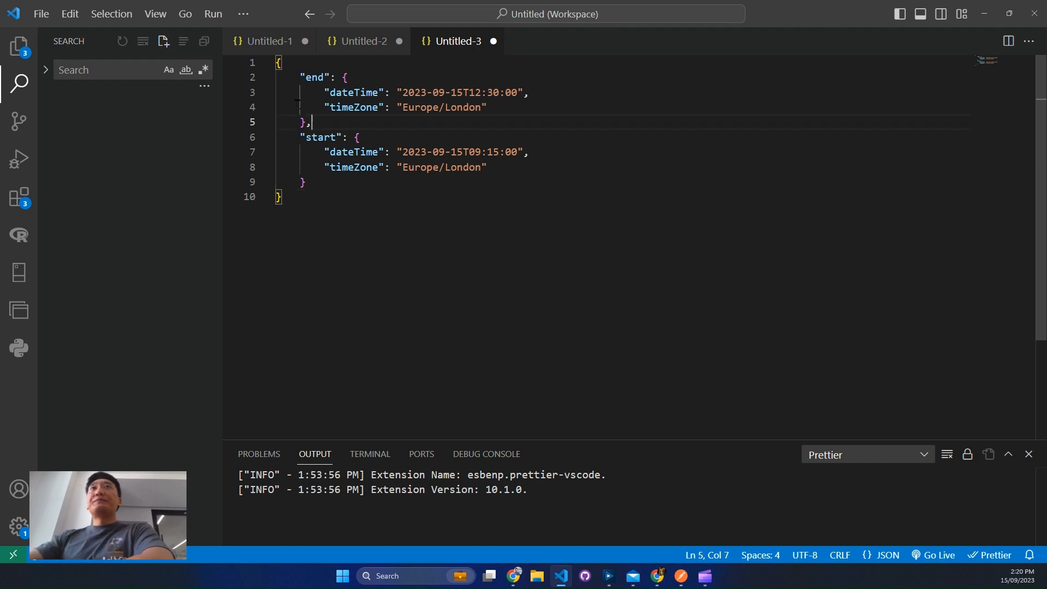
Step: Highlight the end block's dateTime and timeZone lines to compare them
{"action": "left_click_drag", "start_coordinate": [313, 122], "coordinate": [277, 62]}
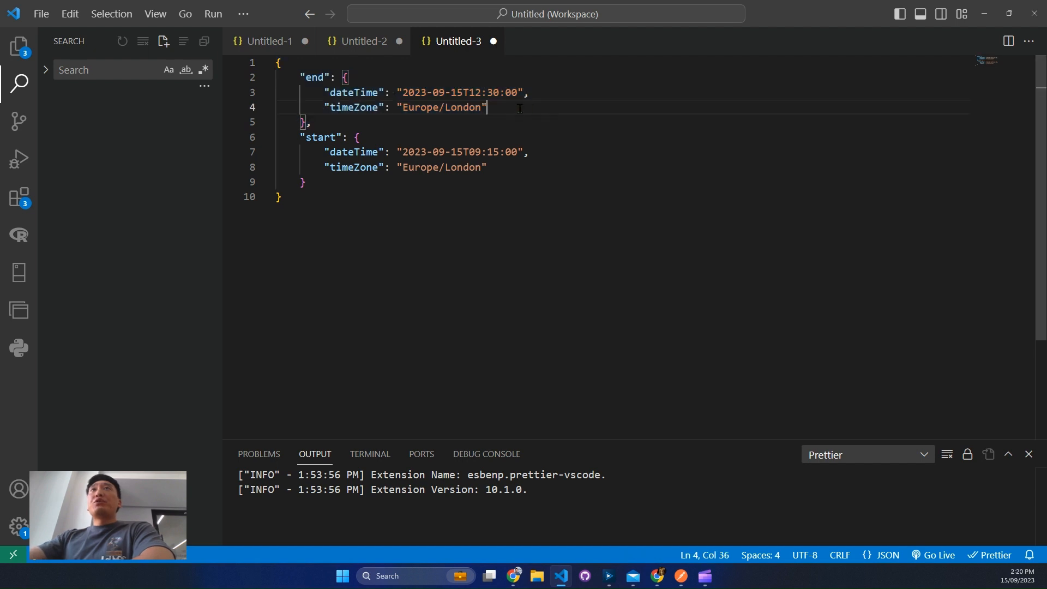
{"action": "left_click_drag", "start_coordinate": [397, 107], "coordinate": [425, 106]}
{"action": "left_click_drag", "start_coordinate": [508, 107], "coordinate": [221, 97]}
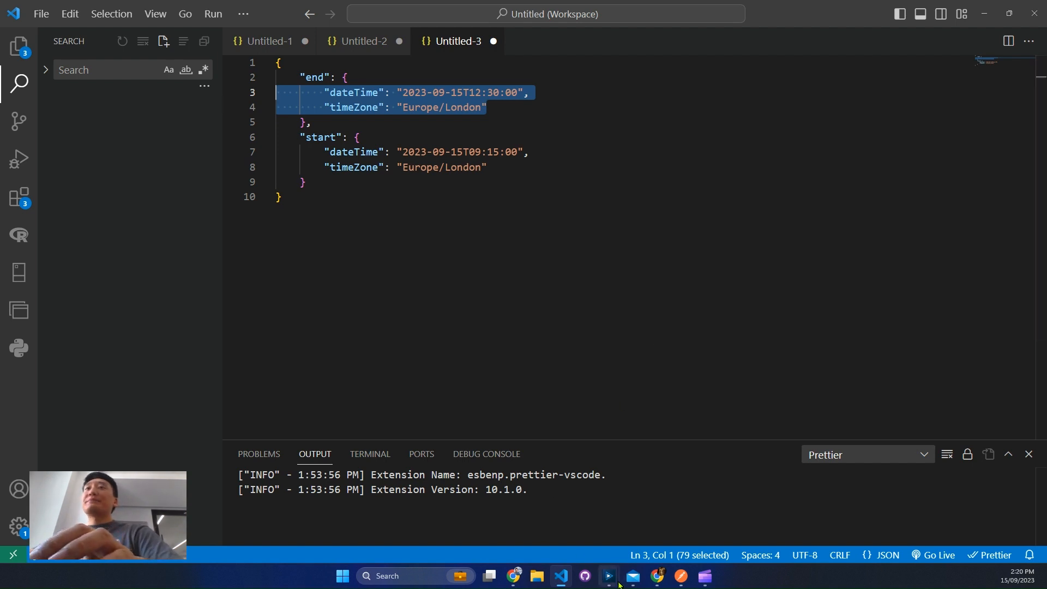
{"action": "mouse_move", "coordinate": [608, 576]}
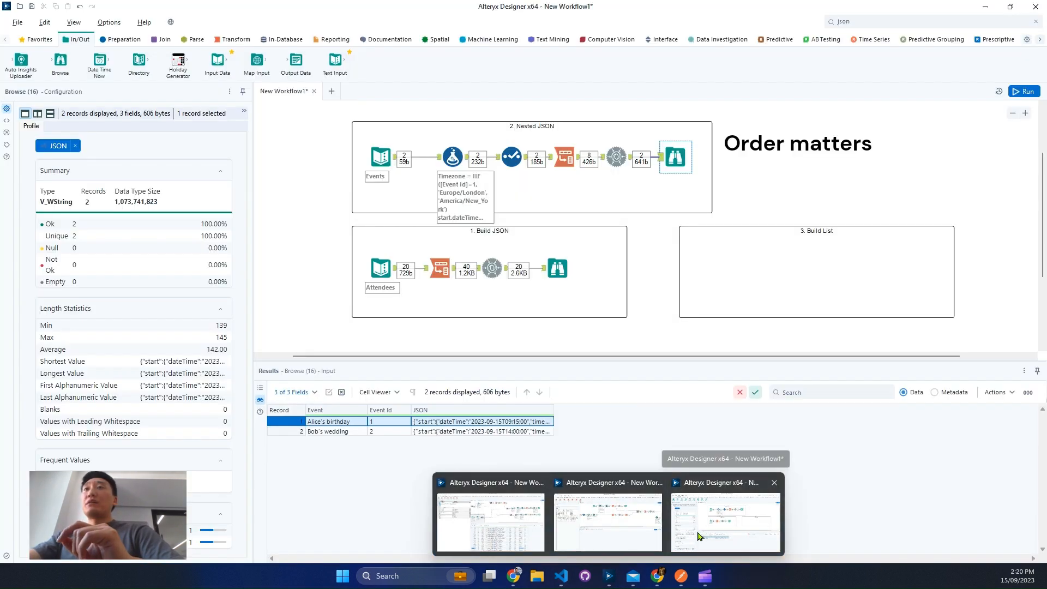
Step: In Select (13), move start.timeZone below end.dateTime
{"action": "left_click", "coordinate": [699, 536]}
{"action": "left_click", "coordinate": [512, 157]}
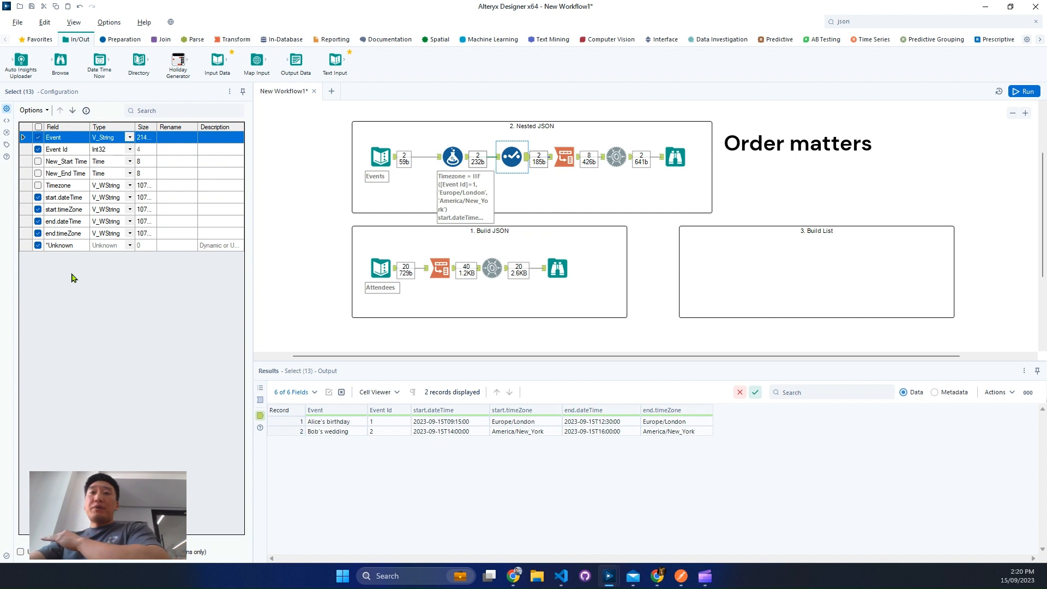
{"action": "left_click", "coordinate": [67, 210]}
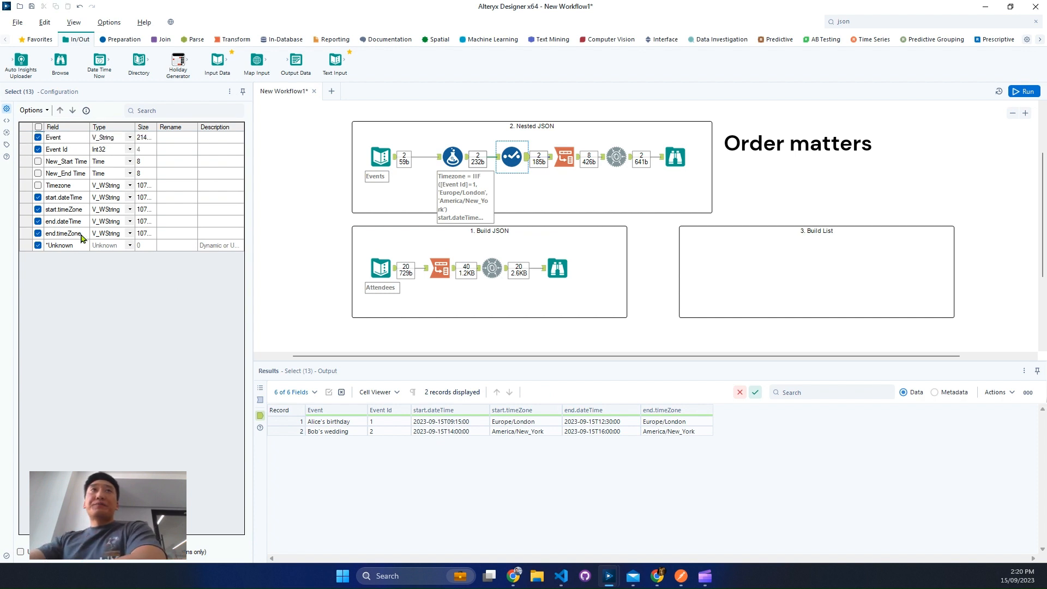
{"action": "left_click", "coordinate": [72, 110]}
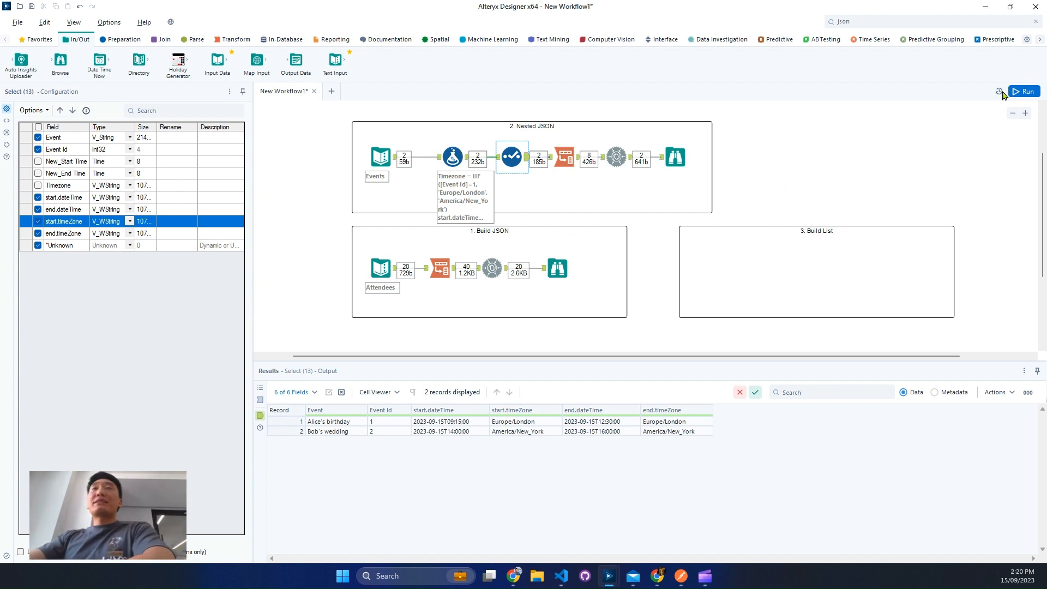
Step: Rerun the workflow and inspect record 1's JSON with both dateTimes before the timeZones
{"action": "left_click", "coordinate": [1023, 91]}
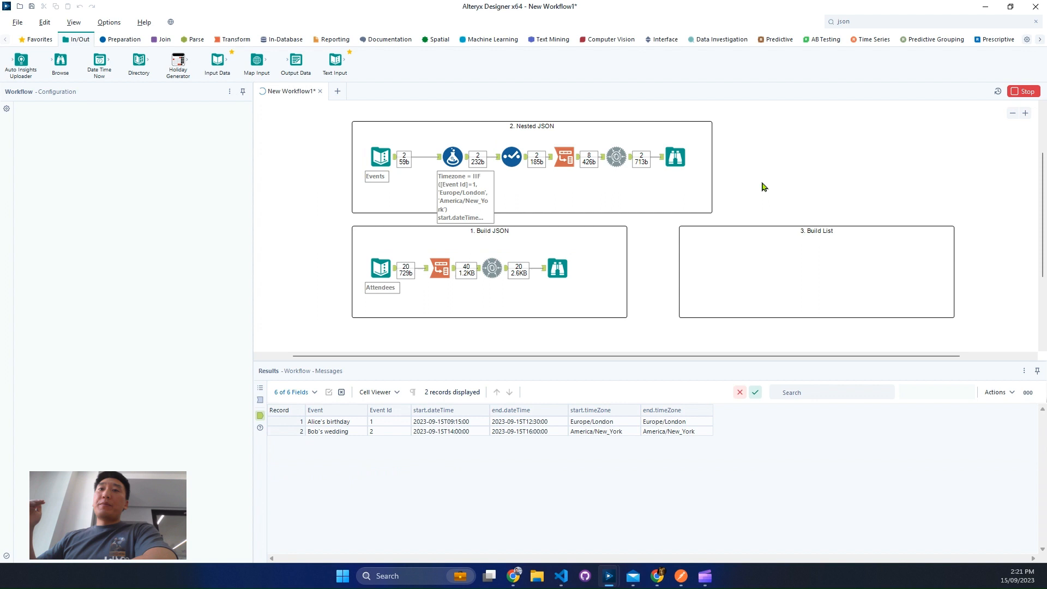
{"action": "left_click", "coordinate": [675, 157]}
{"action": "left_click", "coordinate": [527, 422]}
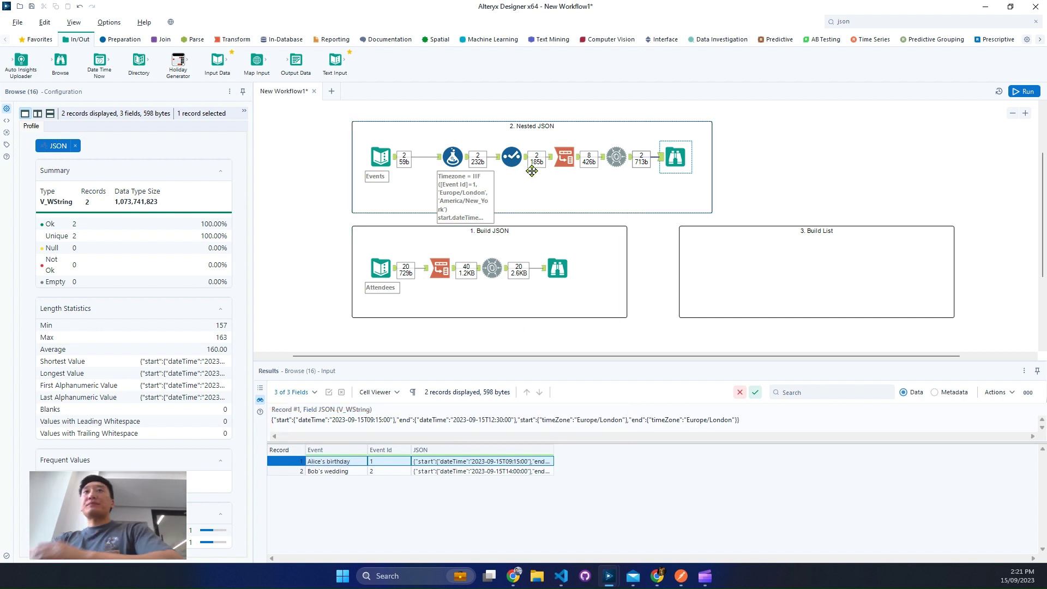
Step: Sort the Select tool's field list alphabetically
{"action": "left_click", "coordinate": [512, 157]}
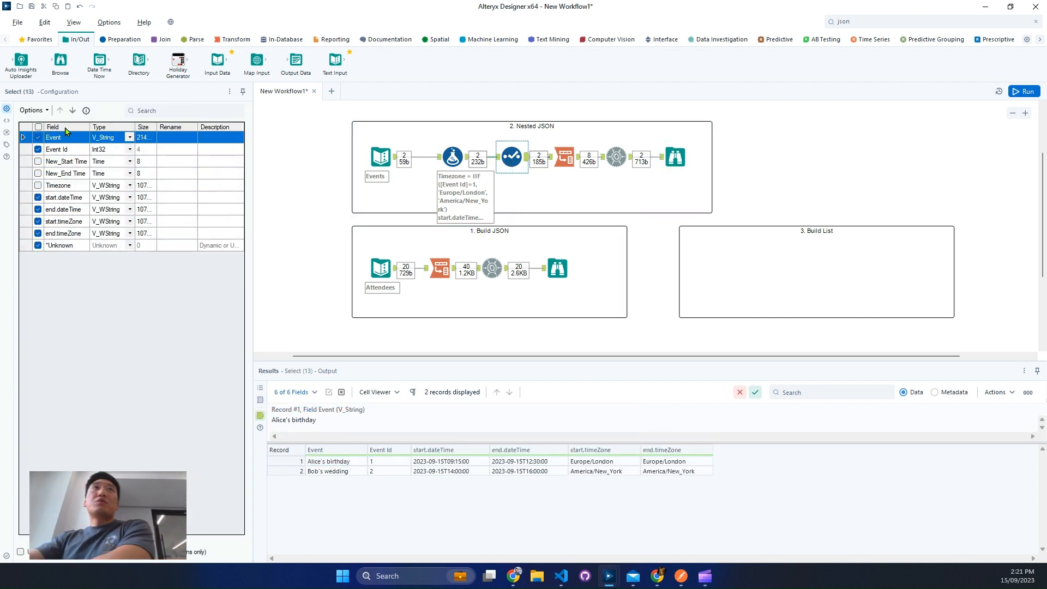
{"action": "left_click", "coordinate": [66, 129]}
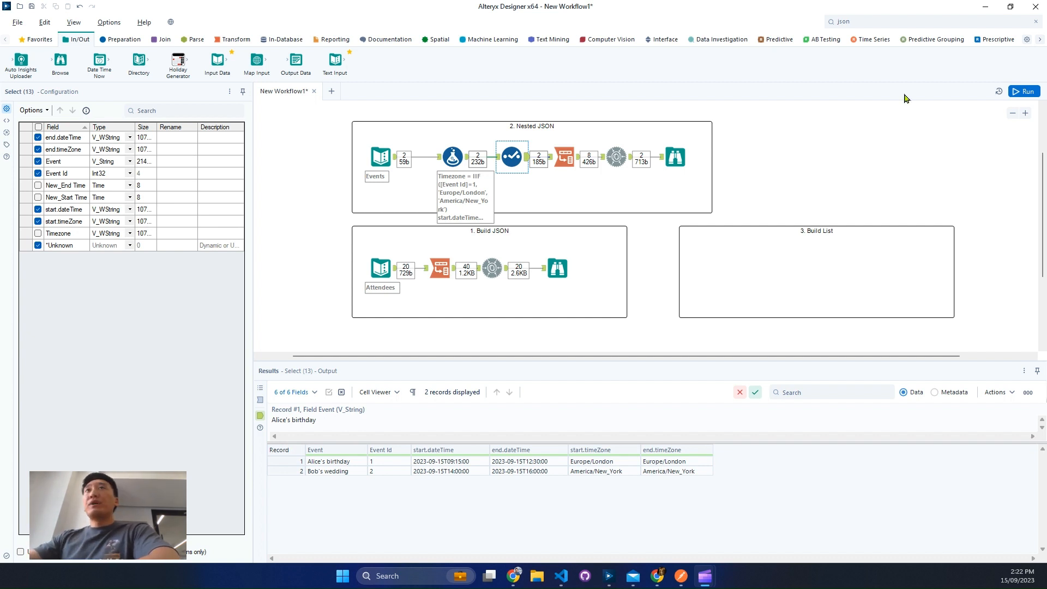
Step: Review the attendee JSON output and the JSON Build grouped by Character Id and Event Id
{"action": "left_click", "coordinate": [557, 269]}
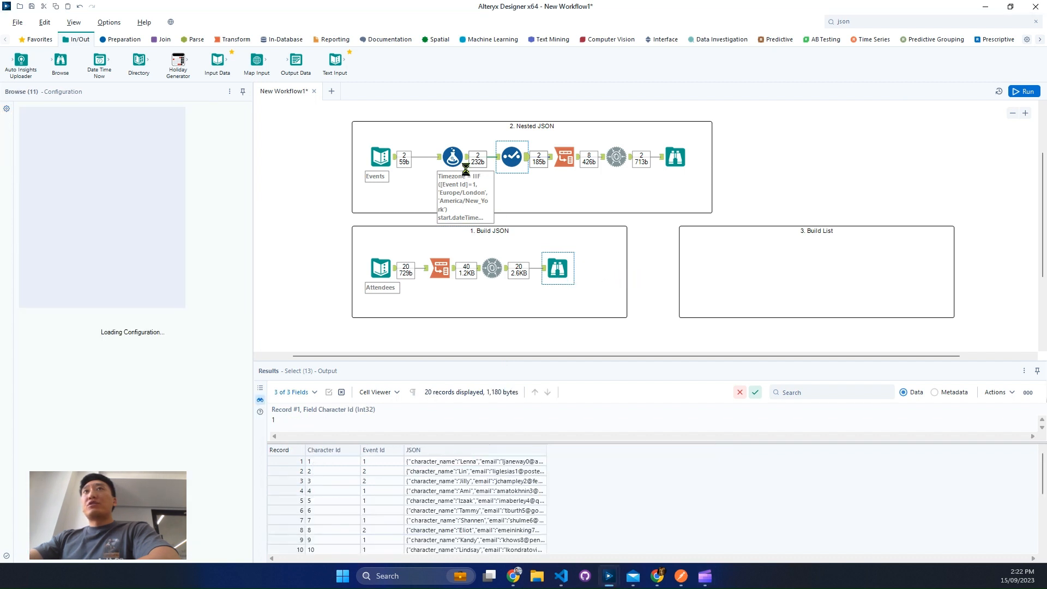
{"action": "scroll", "coordinate": [654, 278], "scroll_direction": "down", "scroll_amount": 2}
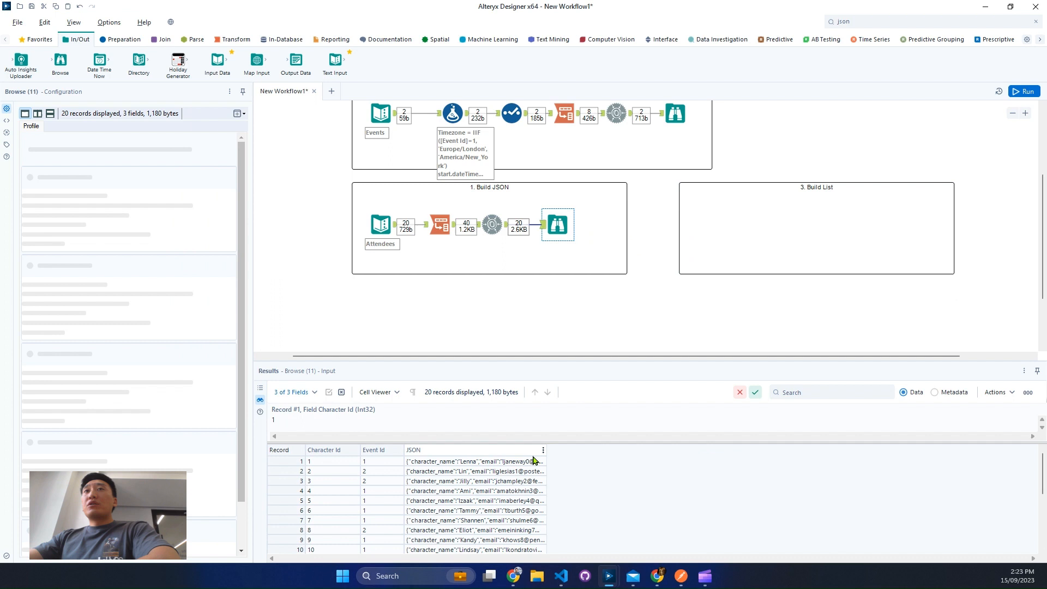
{"action": "left_click_drag", "start_coordinate": [474, 460], "coordinate": [474, 491]}
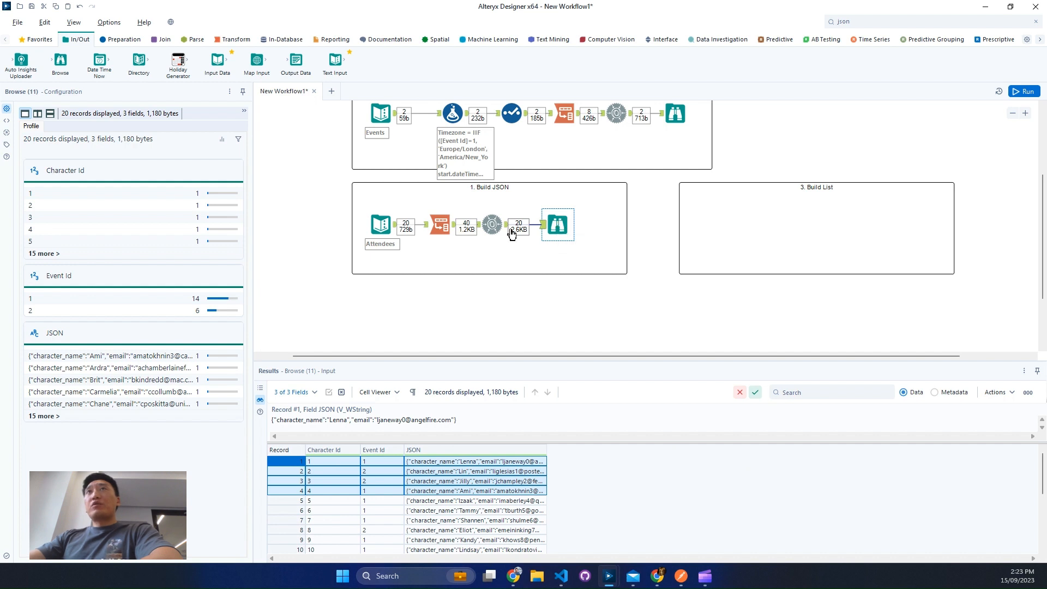
{"action": "left_click_drag", "start_coordinate": [573, 252], "coordinate": [486, 216]}
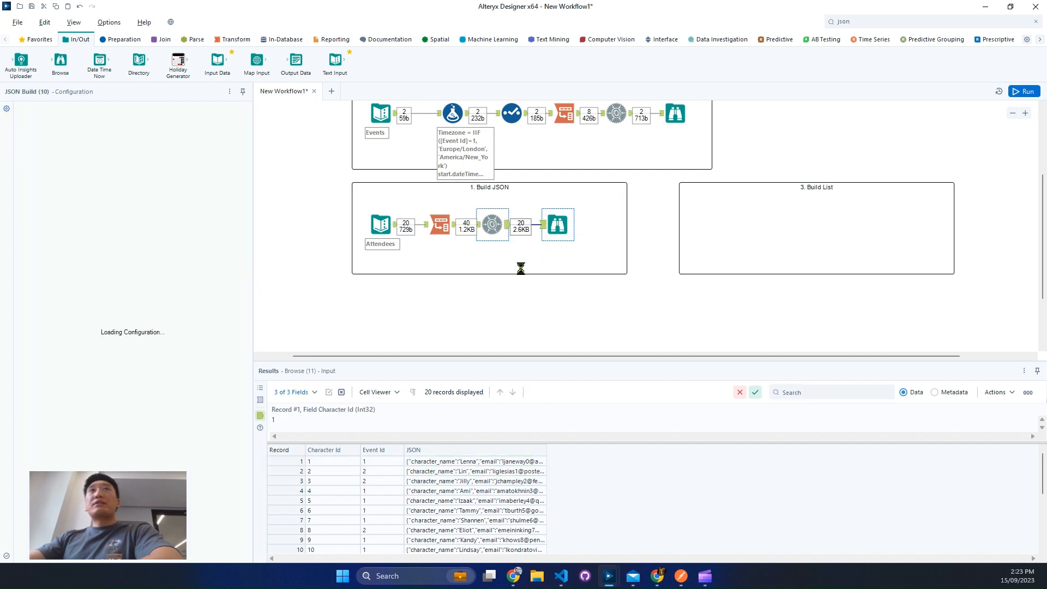
{"action": "left_click", "coordinate": [233, 40]}
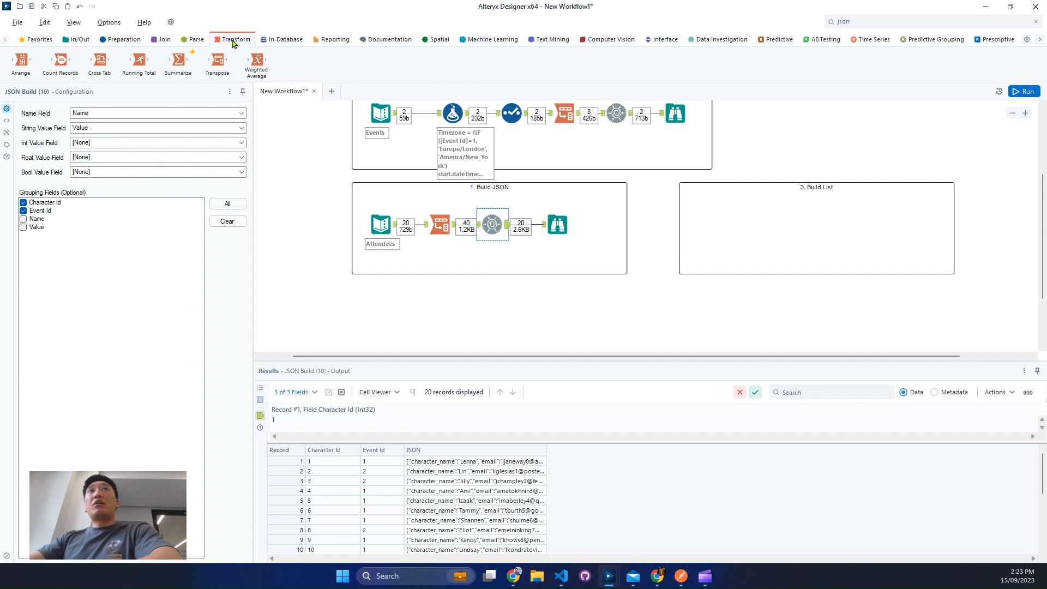
Step: Add a Summarize grouping by Event Id and concatenating the attendee JSON values
{"action": "left_click_drag", "start_coordinate": [190, 69], "coordinate": [558, 263]}
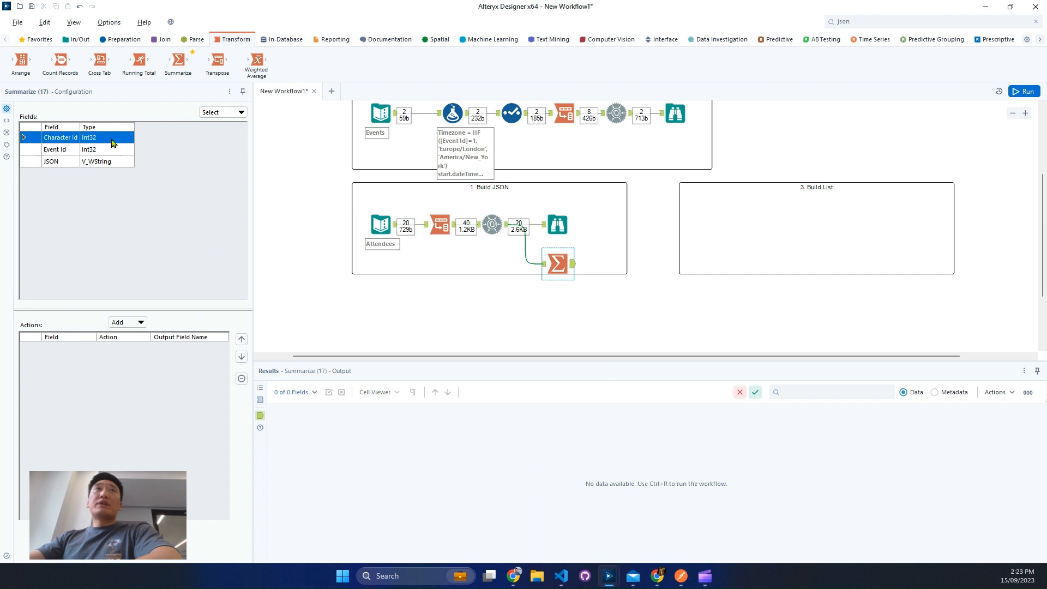
{"action": "left_click", "coordinate": [108, 149], "text": "shift"}
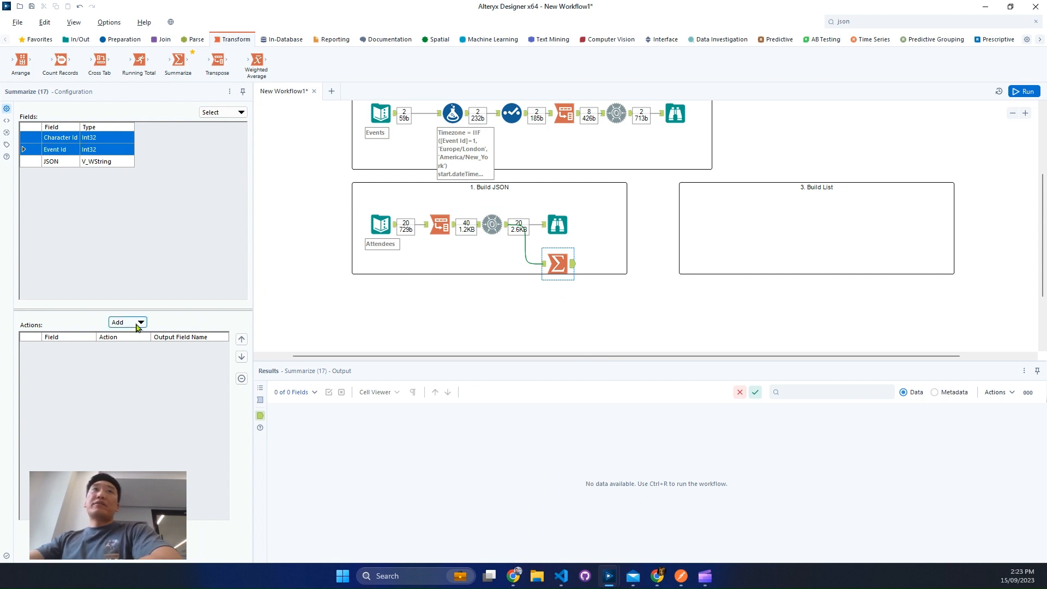
{"action": "left_click", "coordinate": [137, 326]}
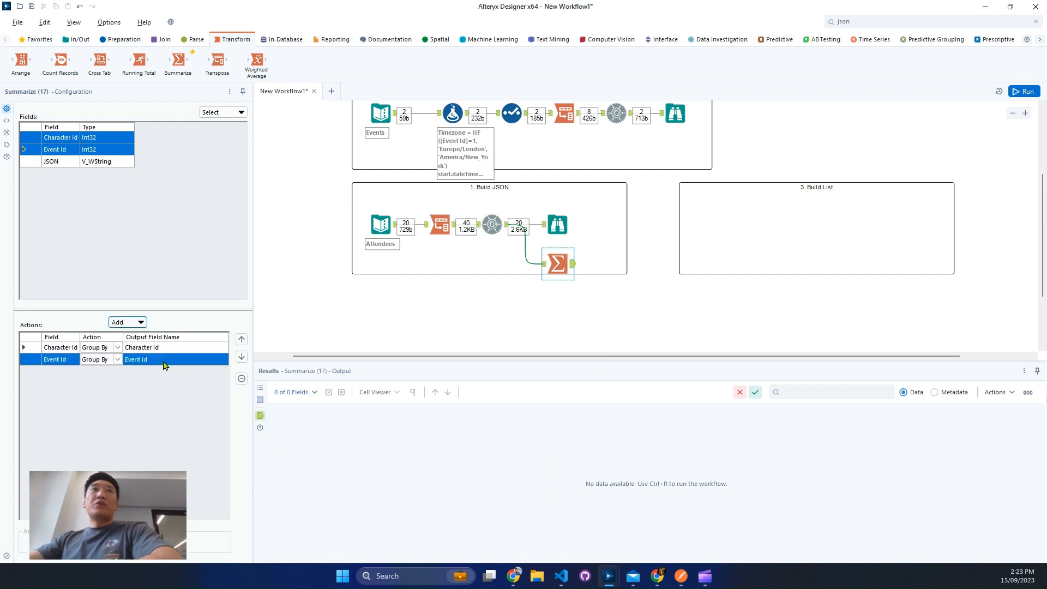
{"action": "left_click", "coordinate": [156, 347]}
{"action": "left_click", "coordinate": [241, 379]}
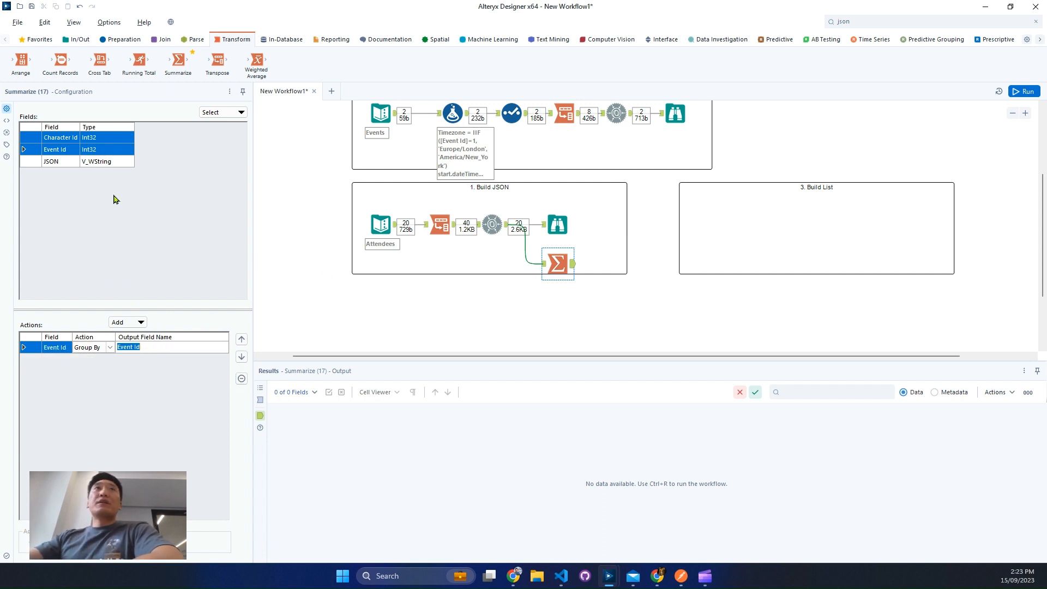
{"action": "left_click", "coordinate": [124, 163]}
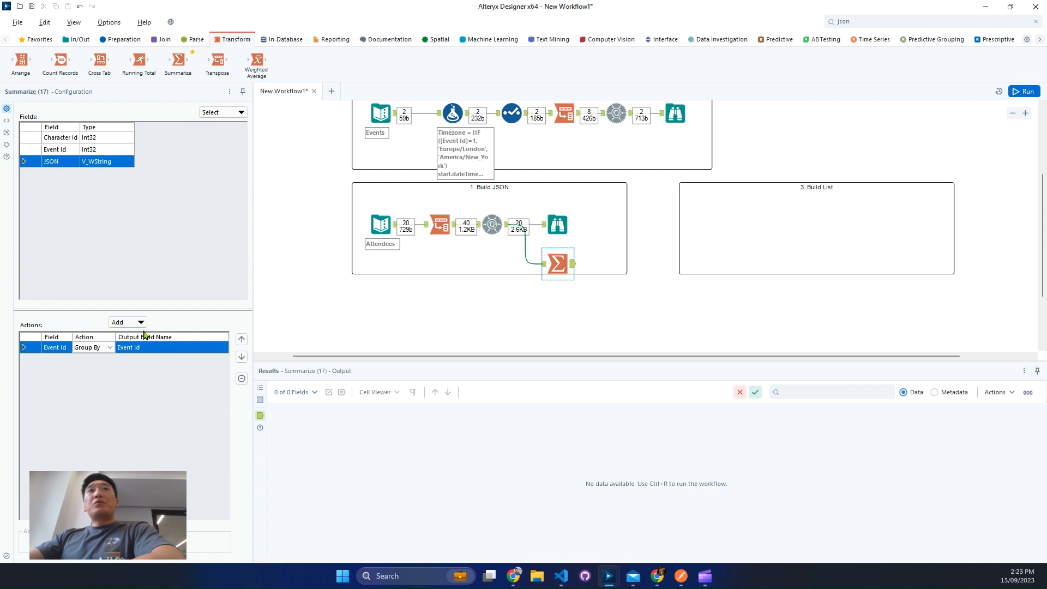
{"action": "left_click", "coordinate": [130, 322]}
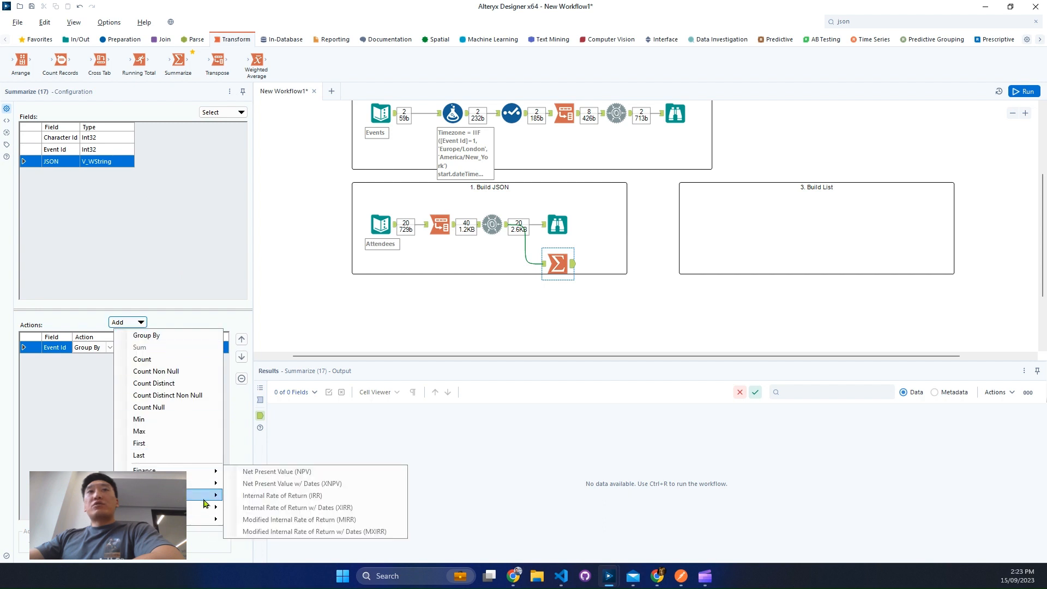
{"action": "mouse_move", "coordinate": [164, 505]}
{"action": "left_click", "coordinate": [262, 521]}
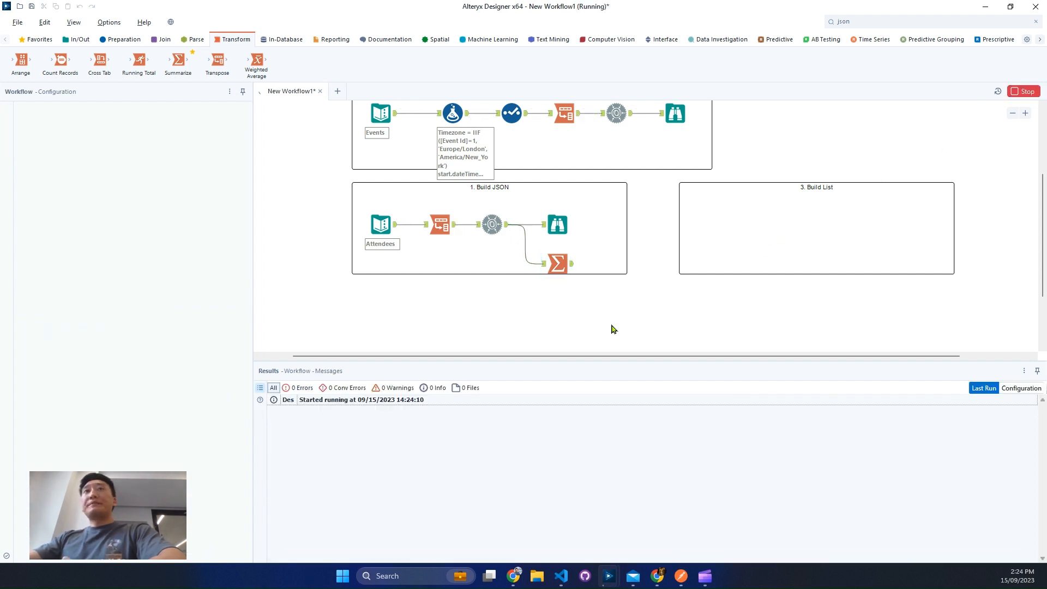
Step: Inspect record 1's concatenated JSON and rerun the workflow
{"action": "left_click", "coordinate": [571, 264]}
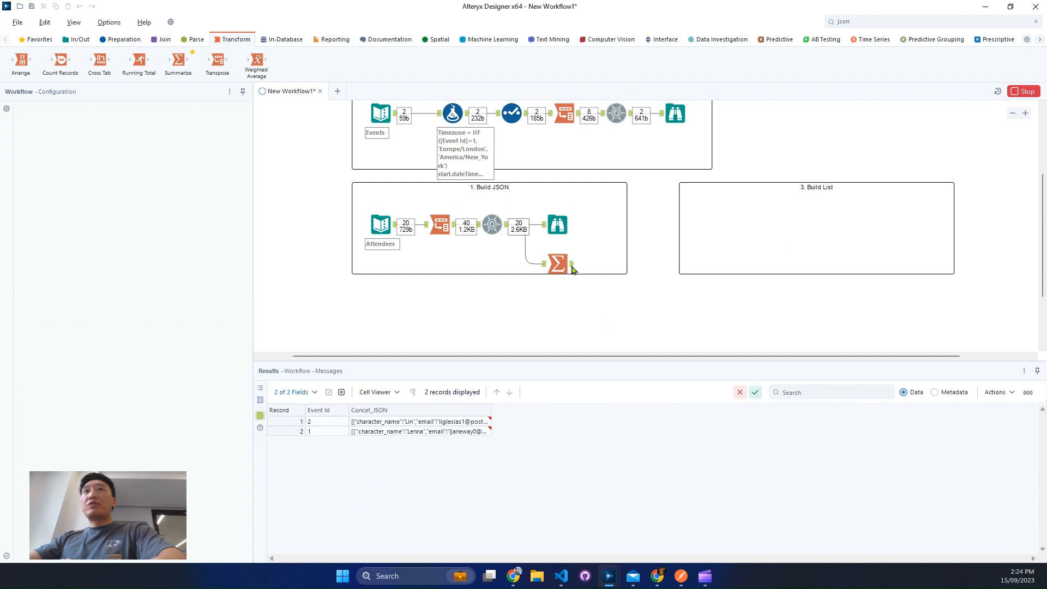
{"action": "left_click", "coordinate": [558, 263]}
{"action": "left_click", "coordinate": [418, 421]}
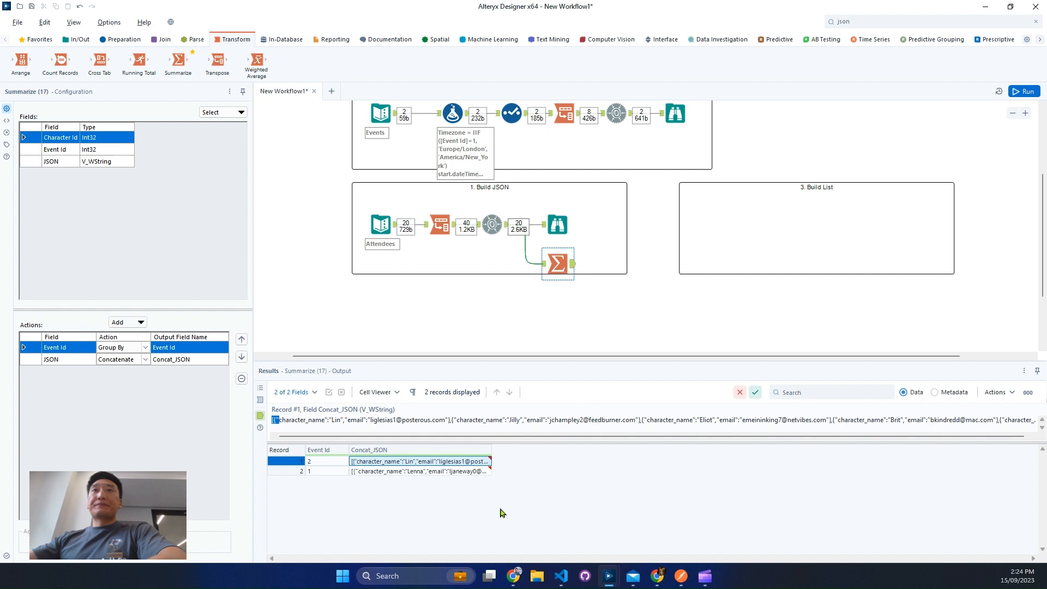
{"action": "left_click", "coordinate": [562, 263]}
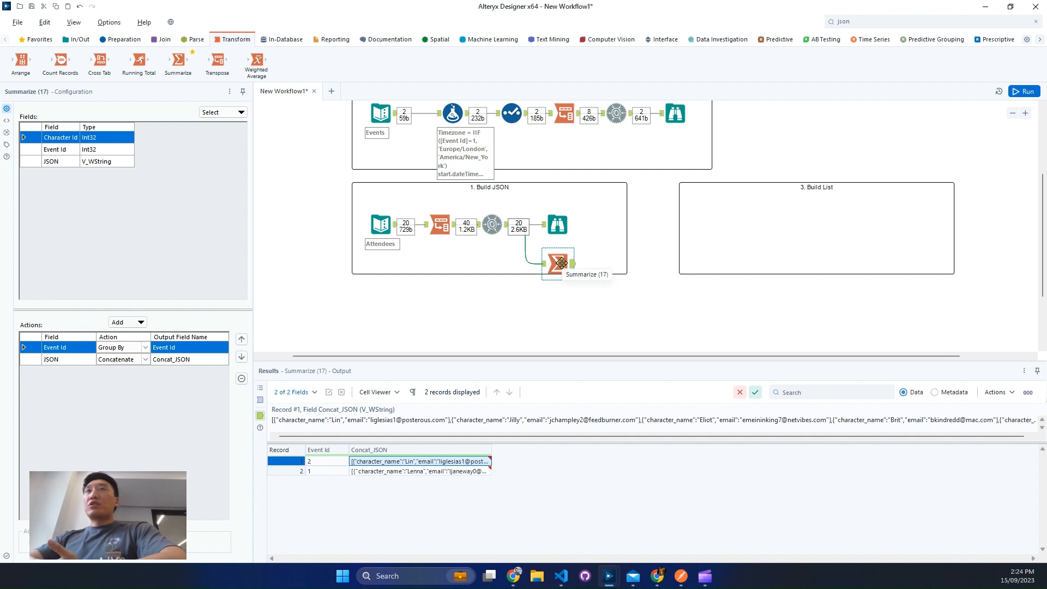
{"action": "key", "text": "ctrl+r"}
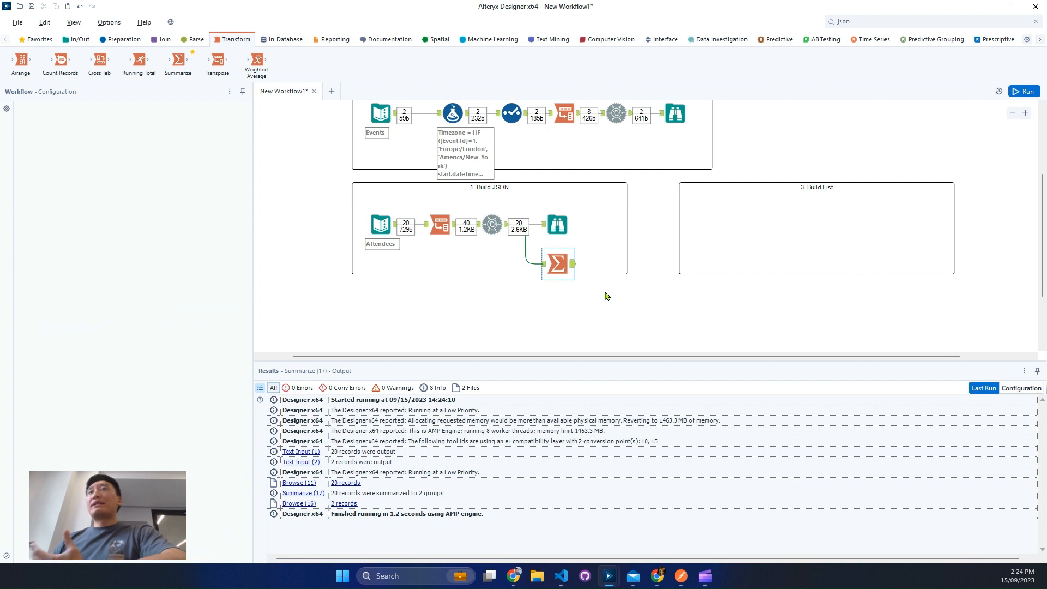
Step: Inspect the events Select tool's field list and two-record output
{"action": "left_click", "coordinate": [605, 295]}
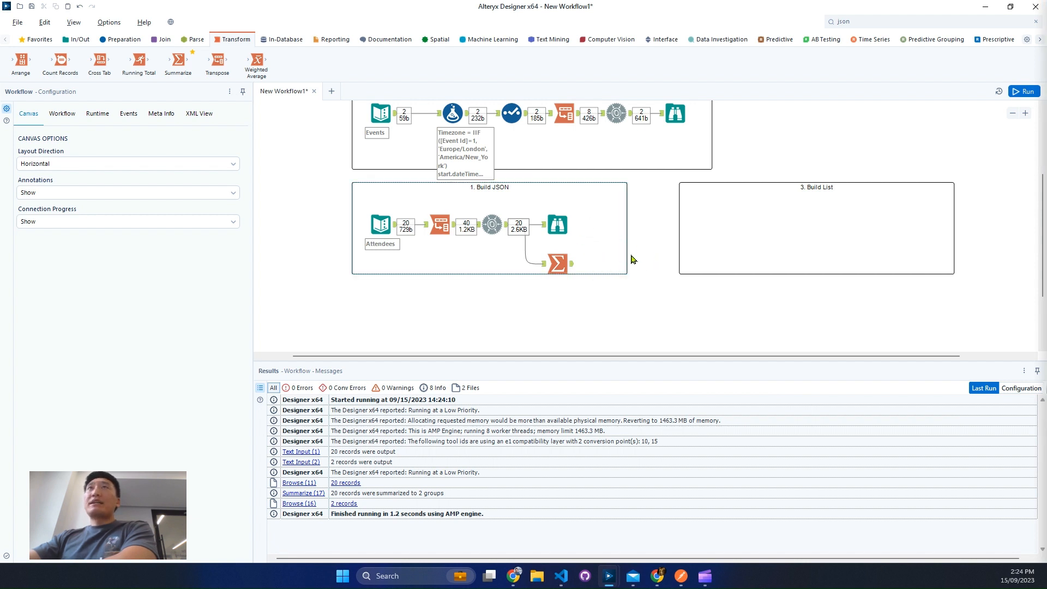
{"action": "left_click", "coordinate": [520, 123]}
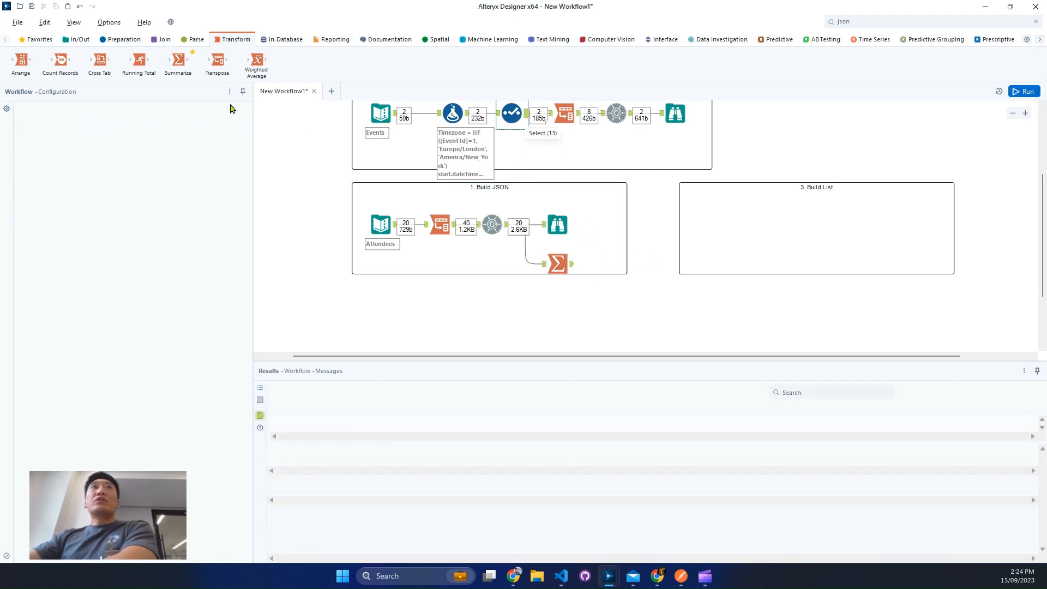
Step: Add a Join taking the events Select on Left and the Summarize output on Right
{"action": "left_click", "coordinate": [161, 41]}
{"action": "left_click_drag", "start_coordinate": [139, 62], "coordinate": [720, 221]}
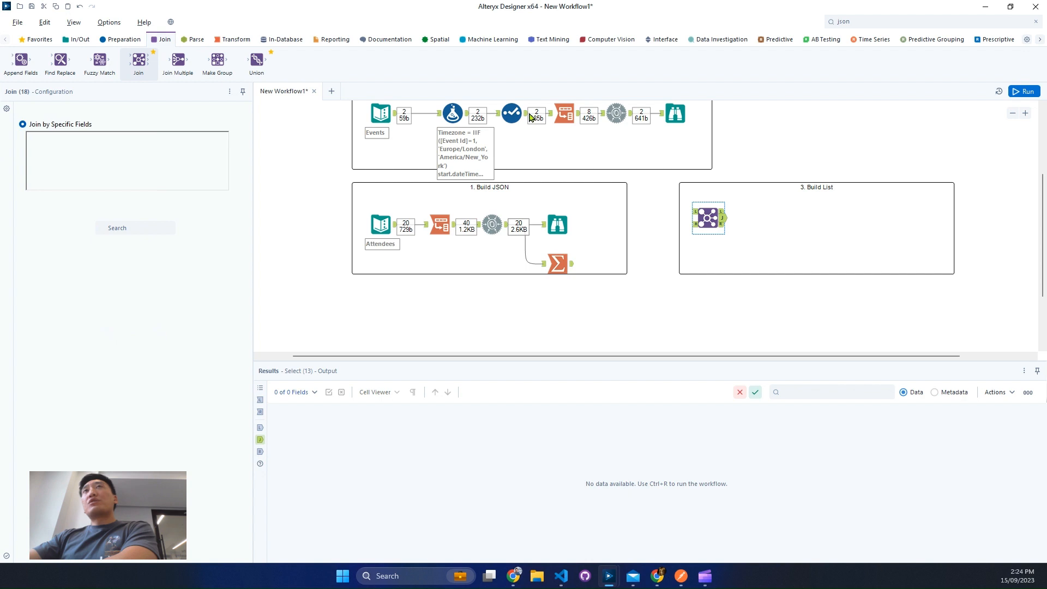
{"action": "left_click_drag", "start_coordinate": [544, 115], "coordinate": [695, 214]}
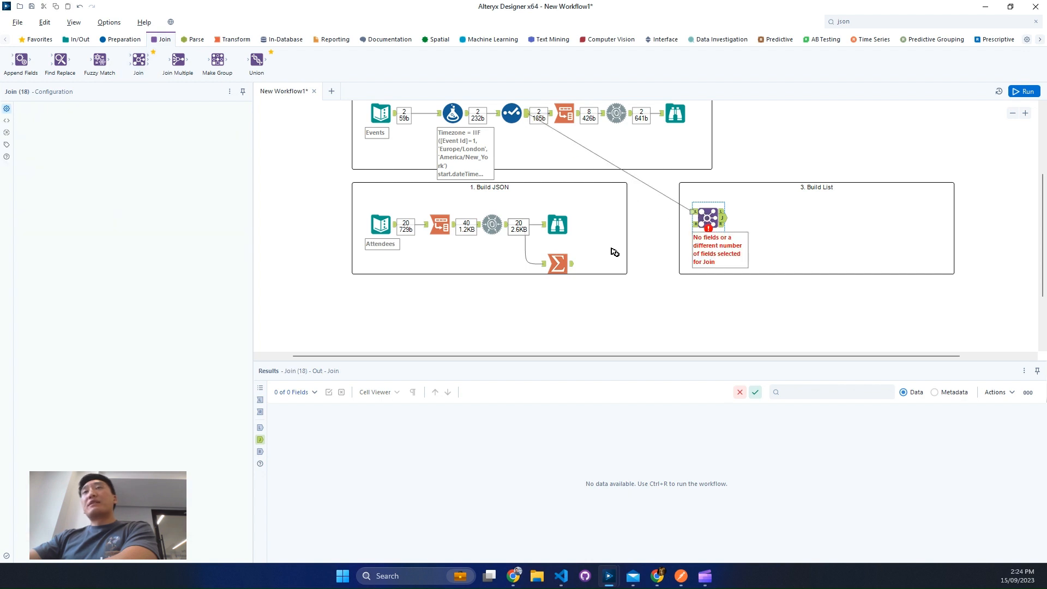
{"action": "left_click", "coordinate": [572, 269]}
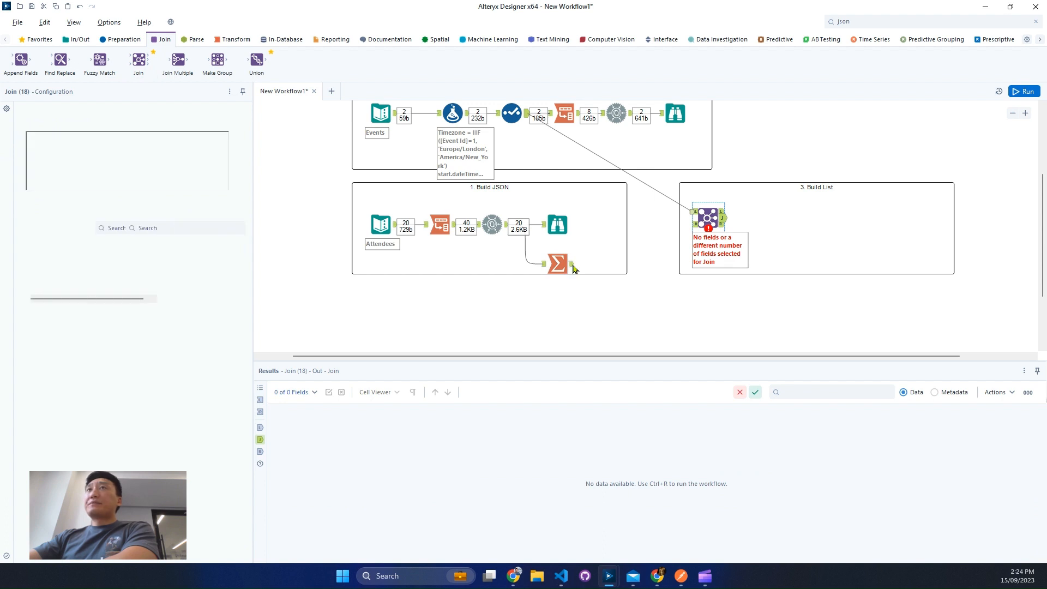
{"action": "left_click_drag", "start_coordinate": [573, 267], "coordinate": [694, 229]}
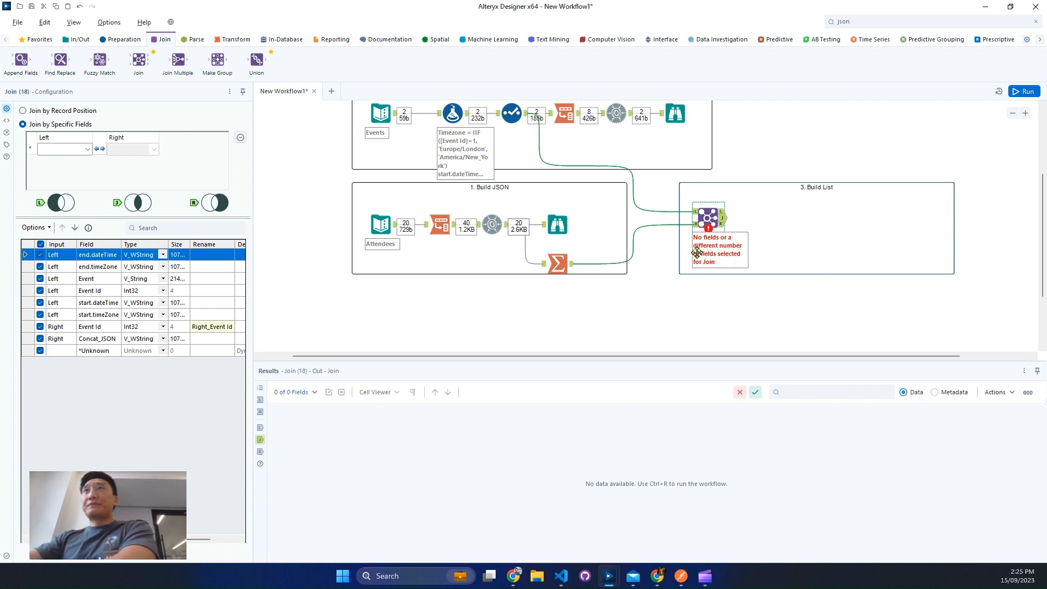
{"action": "left_click", "coordinate": [694, 215]}
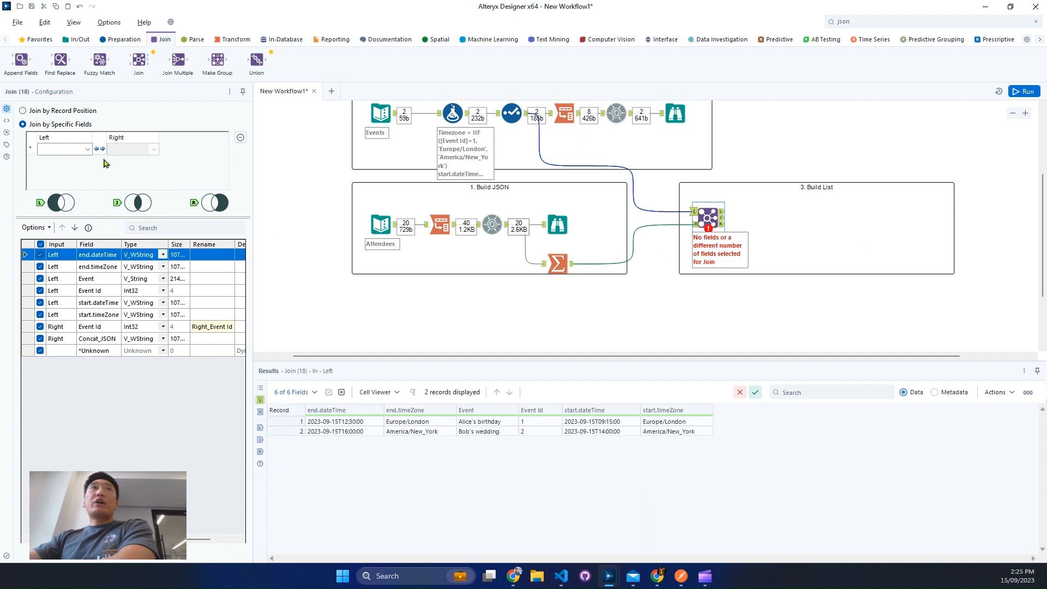
Step: Join on Event Id, drop the right Event Id, rename Concat_JSON to attendees, and run
{"action": "left_click", "coordinate": [74, 149]}
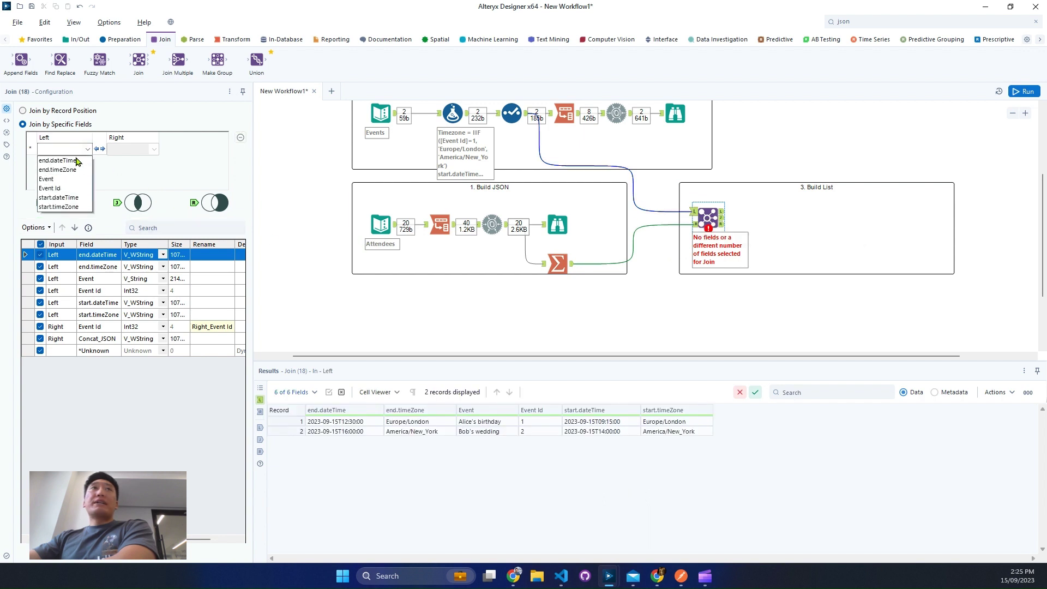
{"action": "left_click", "coordinate": [70, 188]}
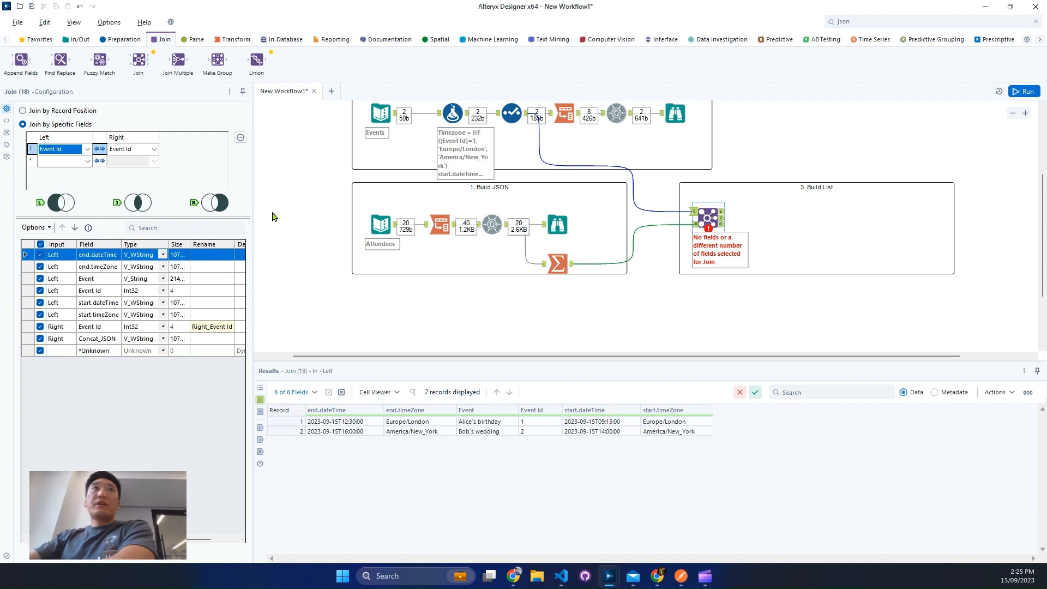
{"action": "left_click", "coordinate": [40, 326]}
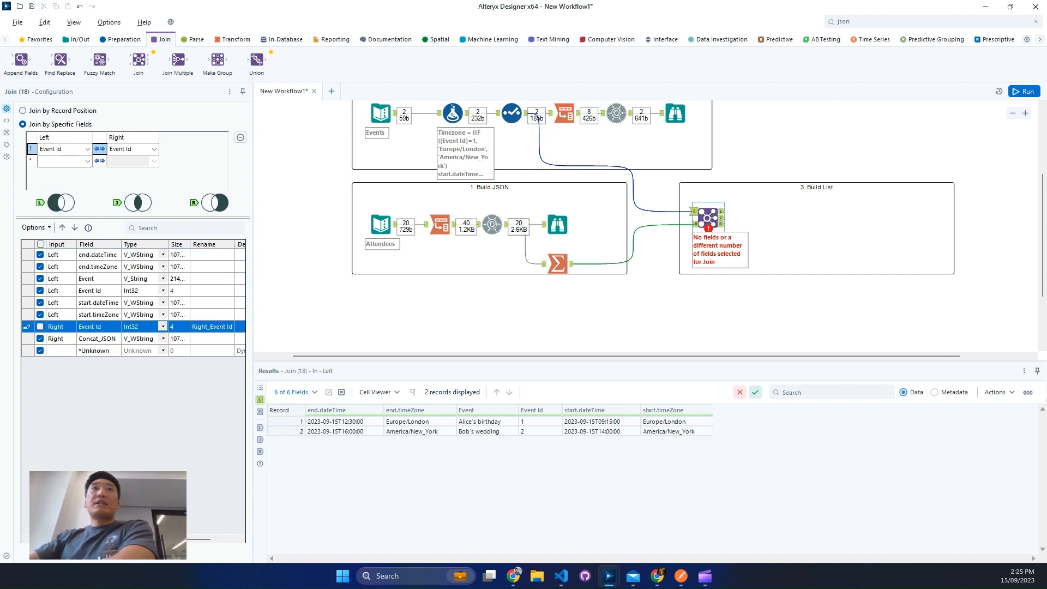
{"action": "scroll", "coordinate": [131, 312], "scroll_direction": "right", "scroll_amount": 2}
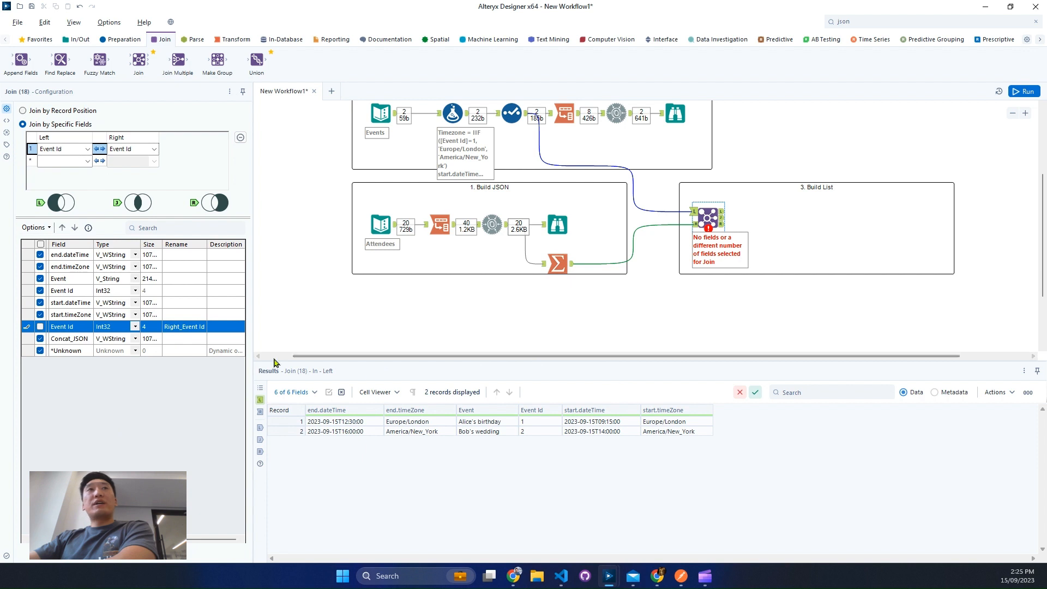
{"action": "left_click", "coordinate": [181, 339]}
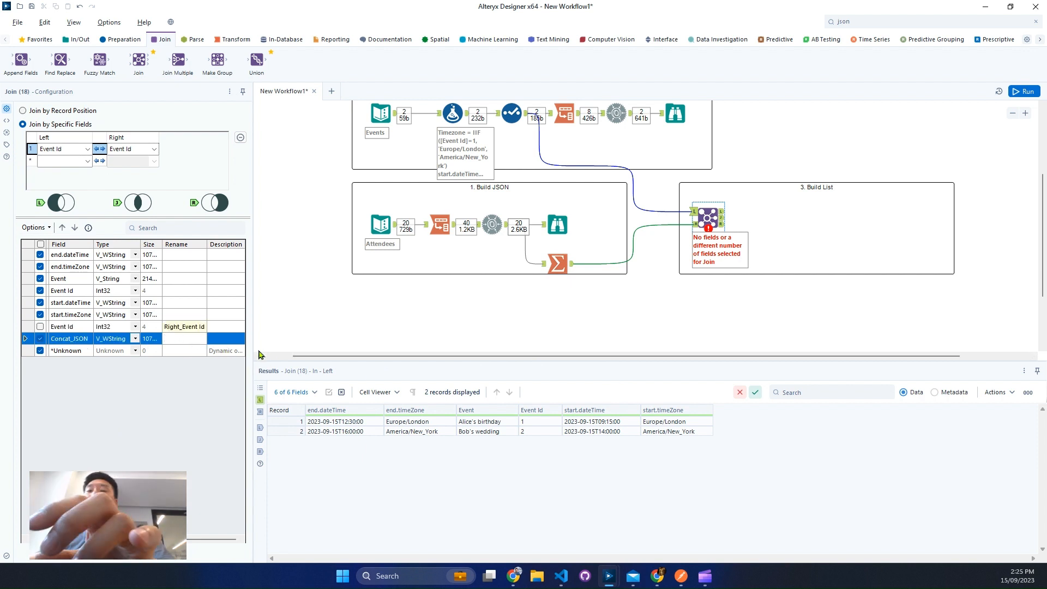
{"action": "type", "text": "ATT"}
{"action": "key", "text": "F2"}
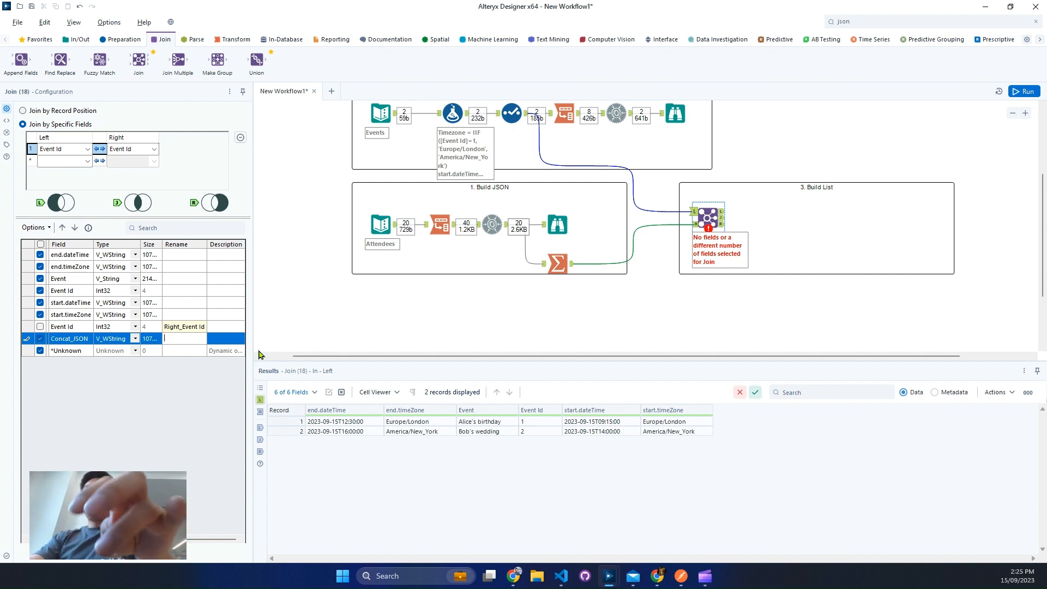
{"action": "type", "text": "attend"}
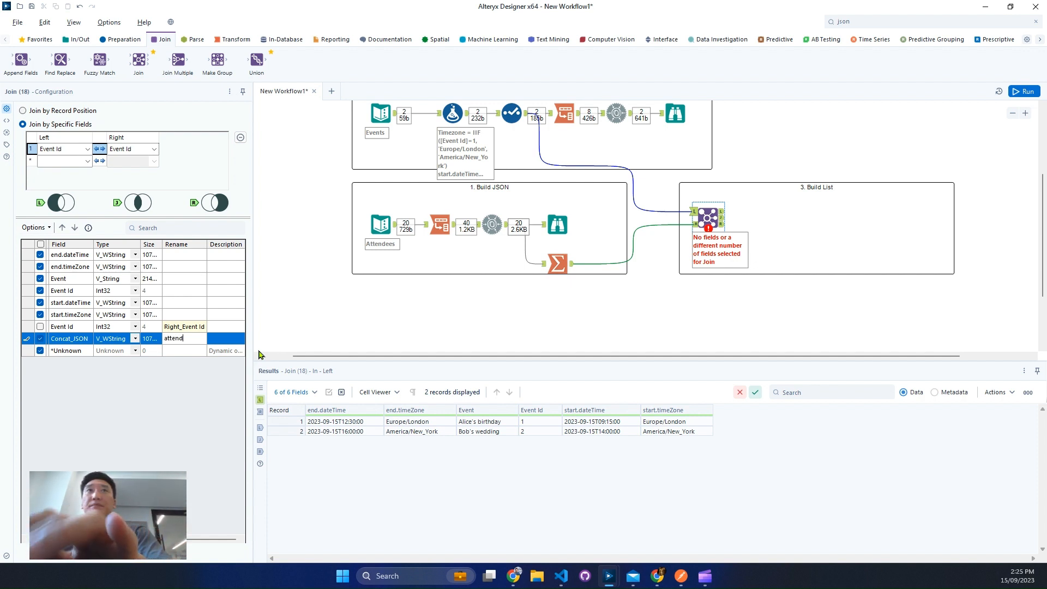
{"action": "type", "text": "ees"}
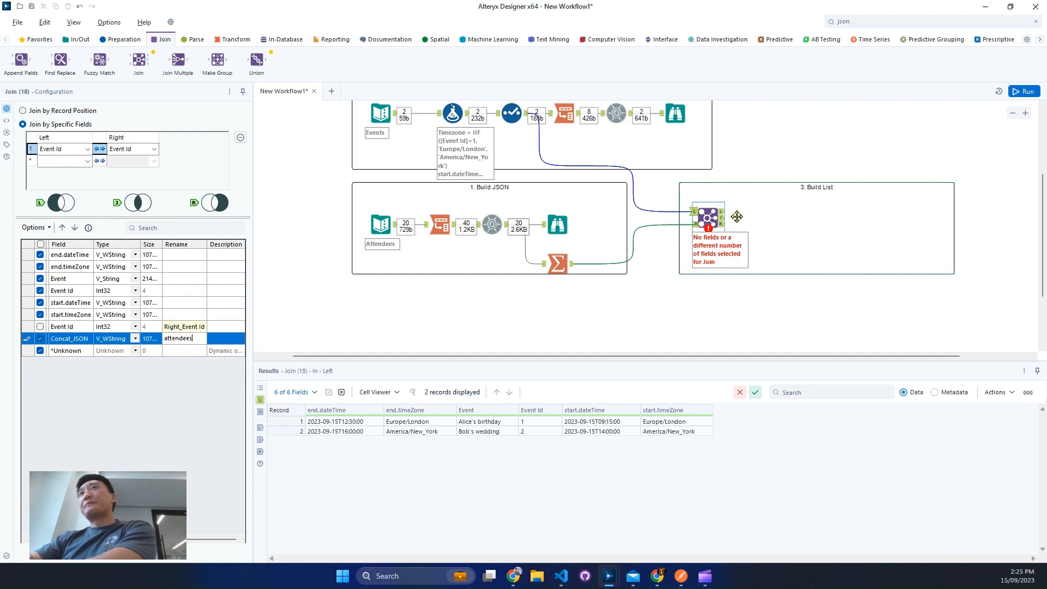
{"action": "left_click", "coordinate": [1023, 92]}
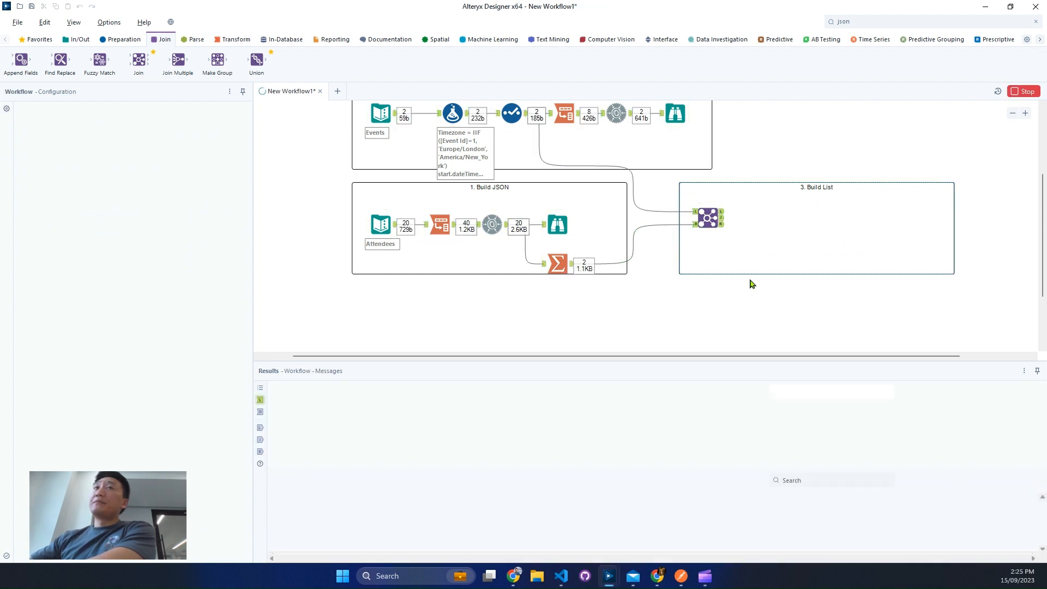
Step: Move the end fields below start.timeZone and attendees above the right Event Id
{"action": "left_click", "coordinate": [722, 223]}
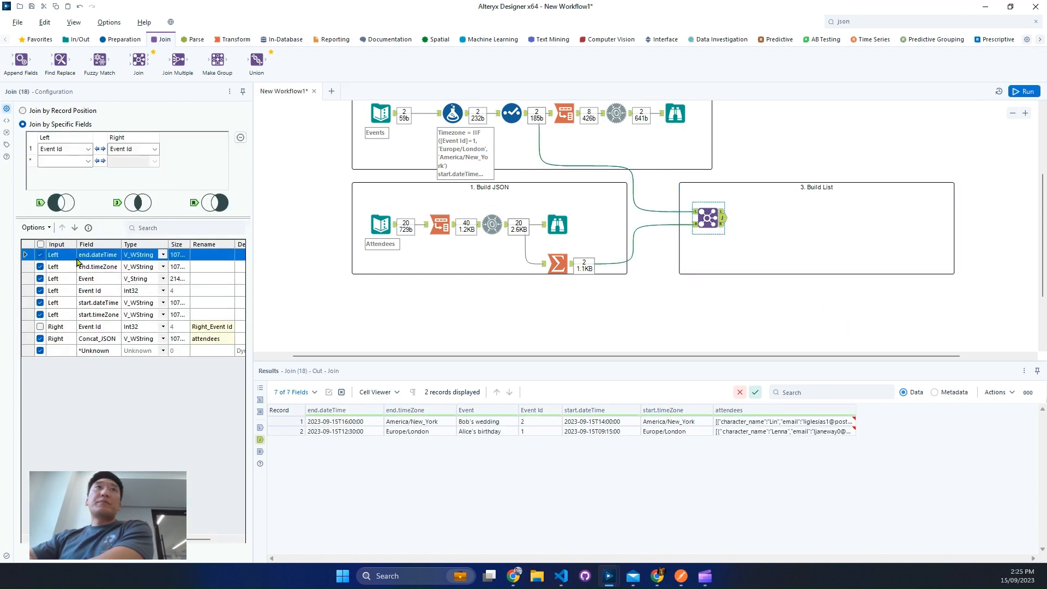
{"action": "left_click", "coordinate": [105, 270], "text": "shift"}
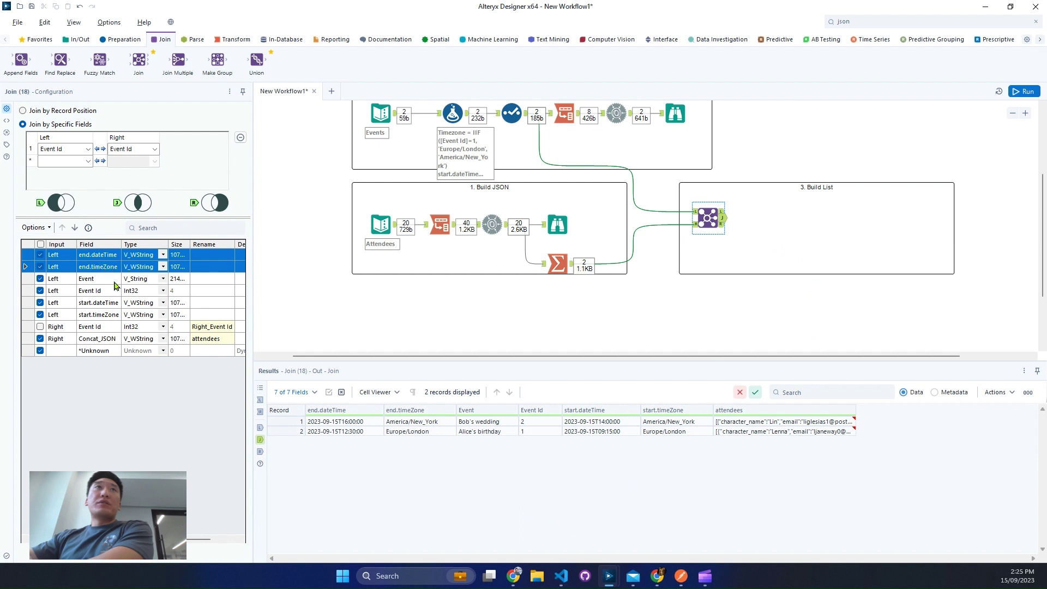
{"action": "left_click", "coordinate": [76, 228]}
{"action": "left_click", "coordinate": [76, 227]}
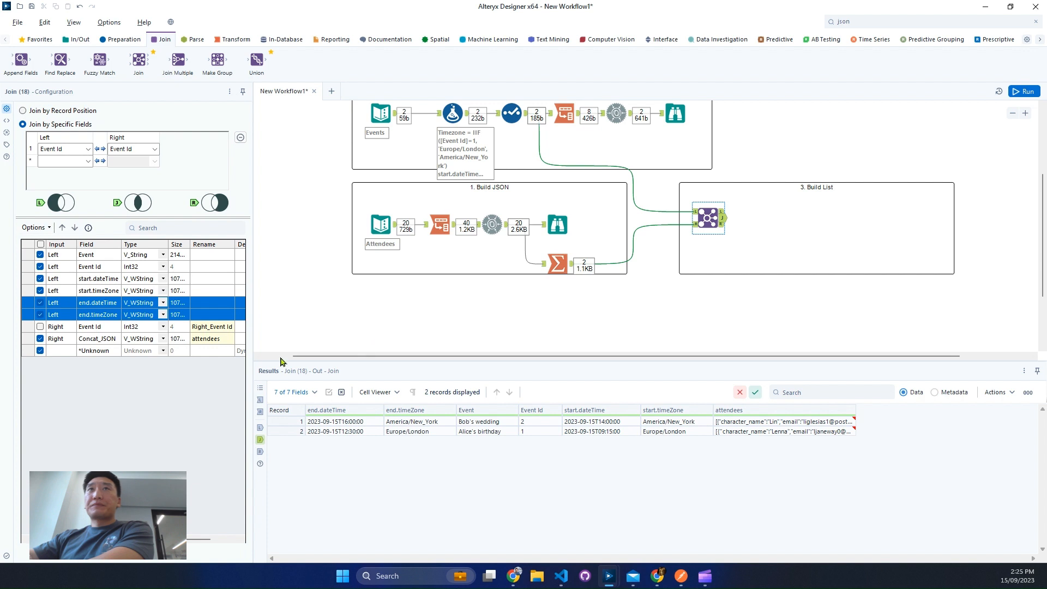
{"action": "left_click", "coordinate": [106, 338]}
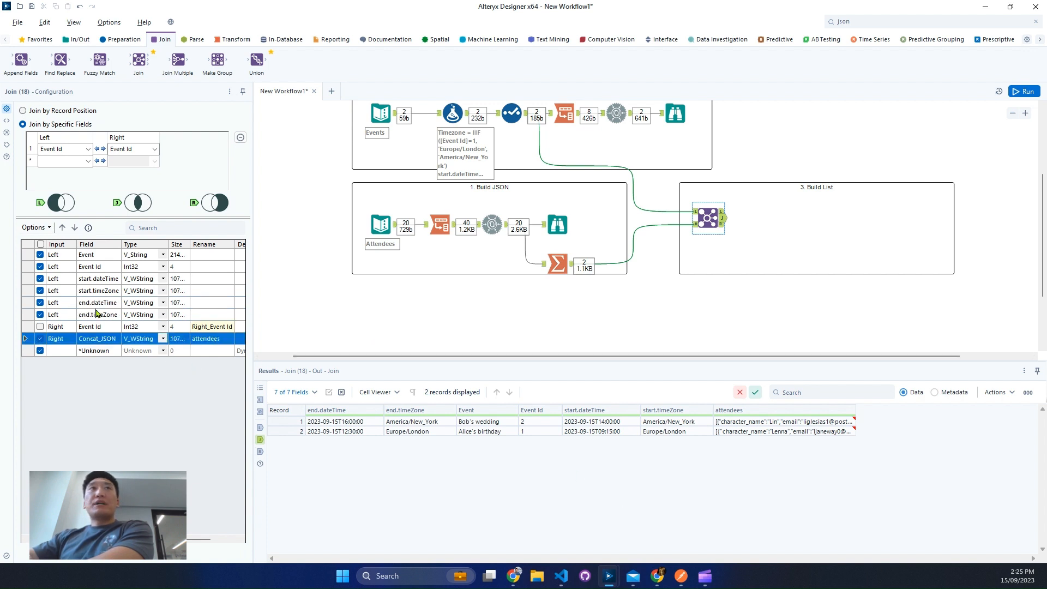
{"action": "left_click", "coordinate": [63, 228]}
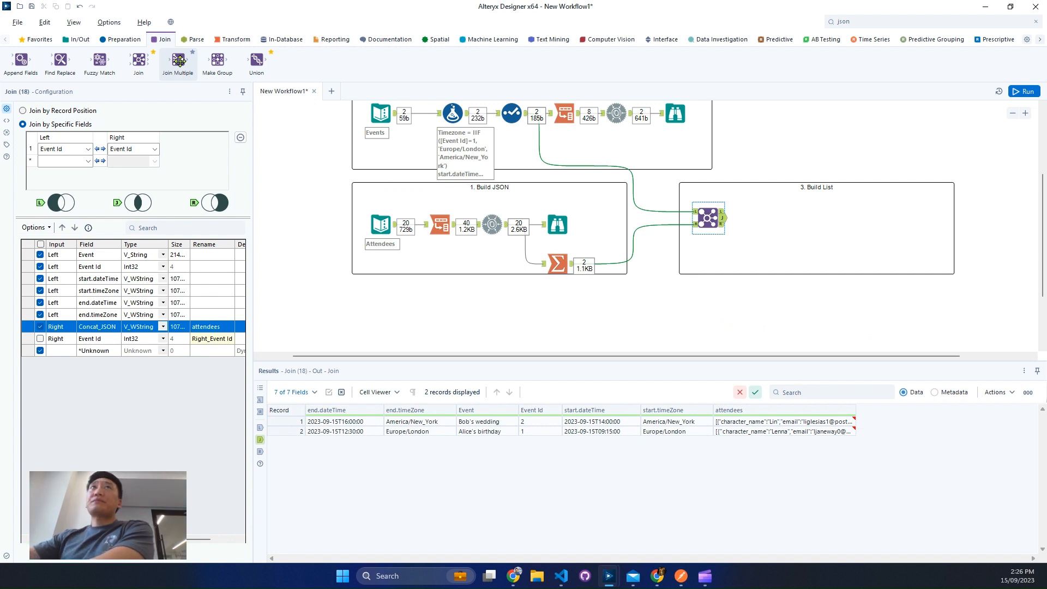
Step: Add a Transpose after the Join keyed on Event and Event Id
{"action": "left_click", "coordinate": [232, 39]}
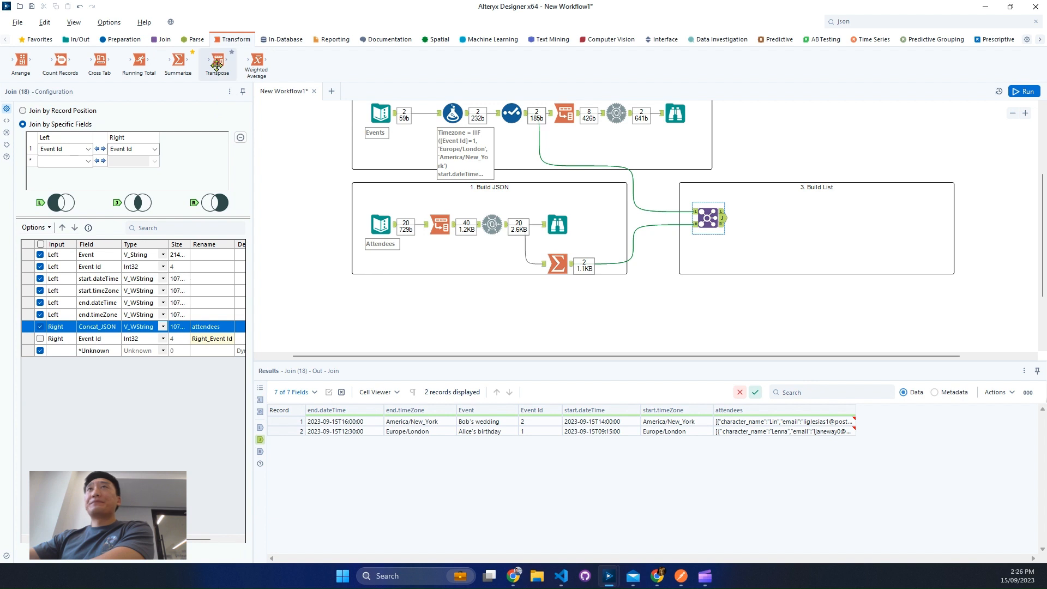
{"action": "left_click_drag", "start_coordinate": [217, 62], "coordinate": [769, 218]}
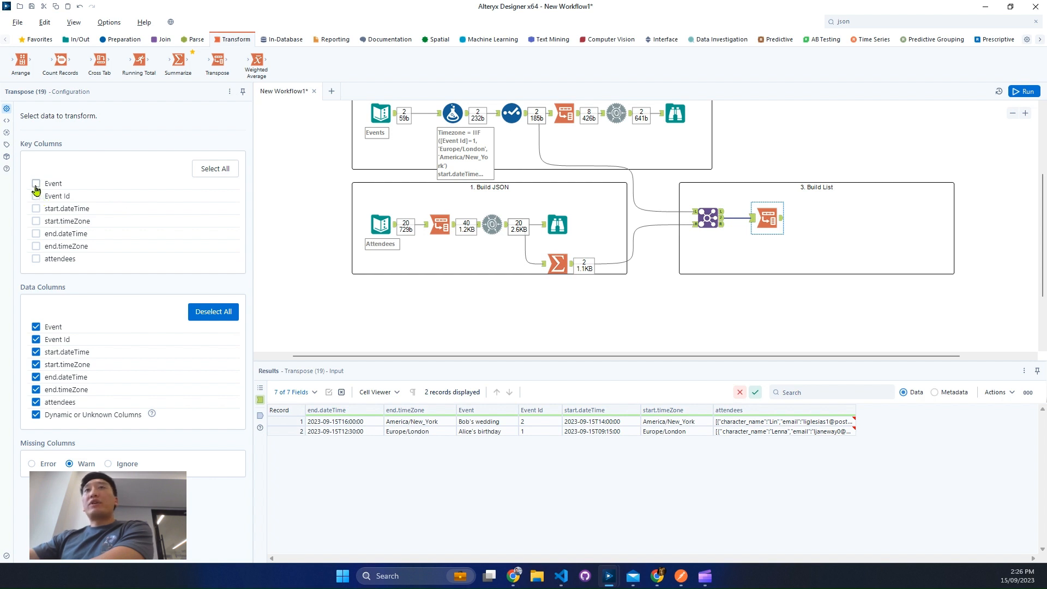
{"action": "left_click", "coordinate": [36, 184]}
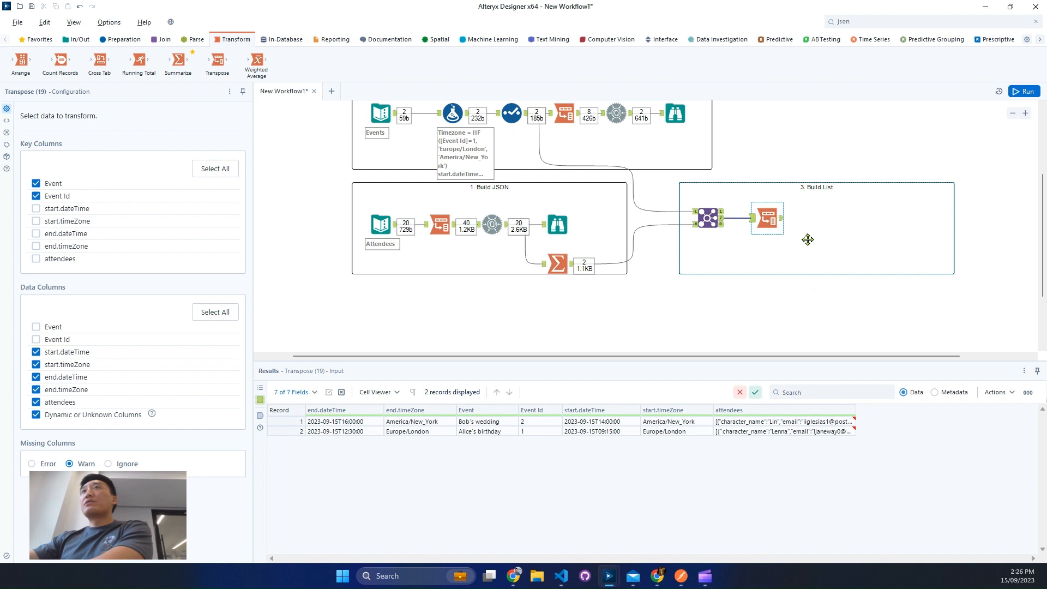
Step: Add a JSON Build using Name and Value, grouped by Event and Event Id
{"action": "left_click", "coordinate": [908, 22]}
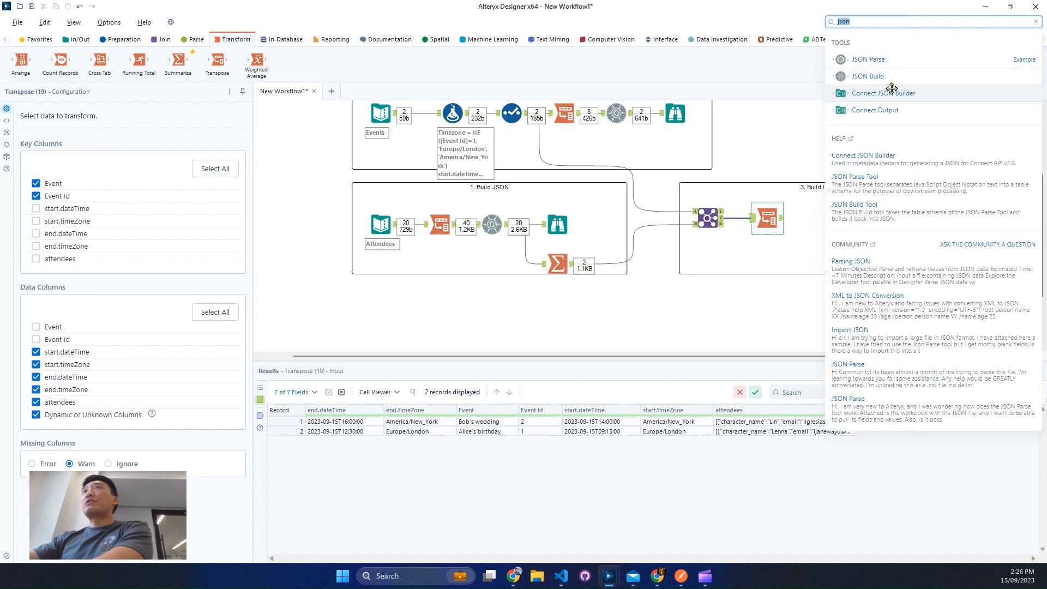
{"action": "left_click_drag", "start_coordinate": [884, 78], "coordinate": [822, 225]}
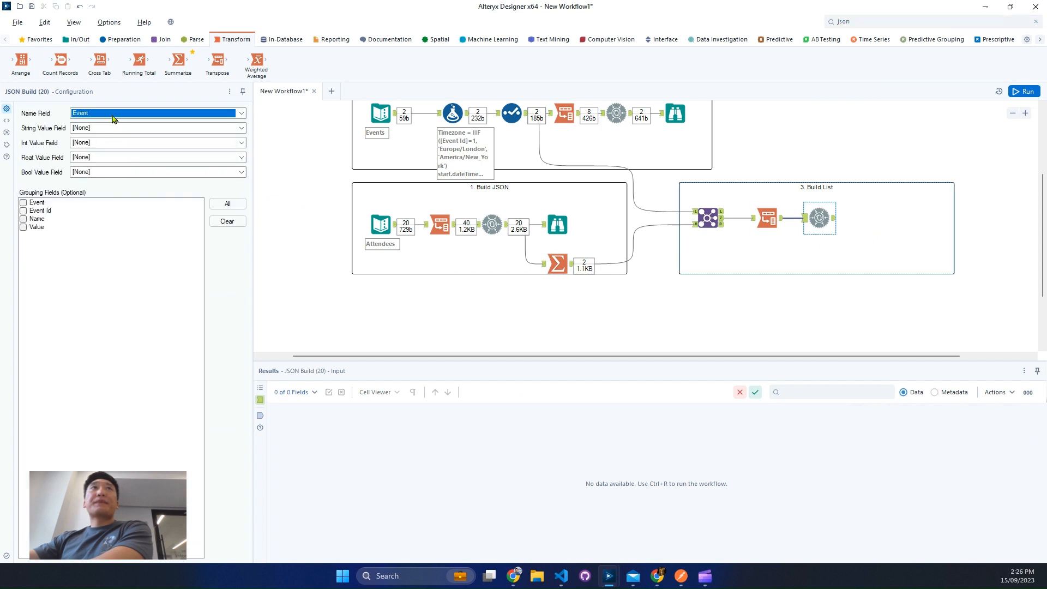
{"action": "left_click", "coordinate": [114, 114]}
{"action": "left_click", "coordinate": [109, 139]}
{"action": "left_click", "coordinate": [112, 163]}
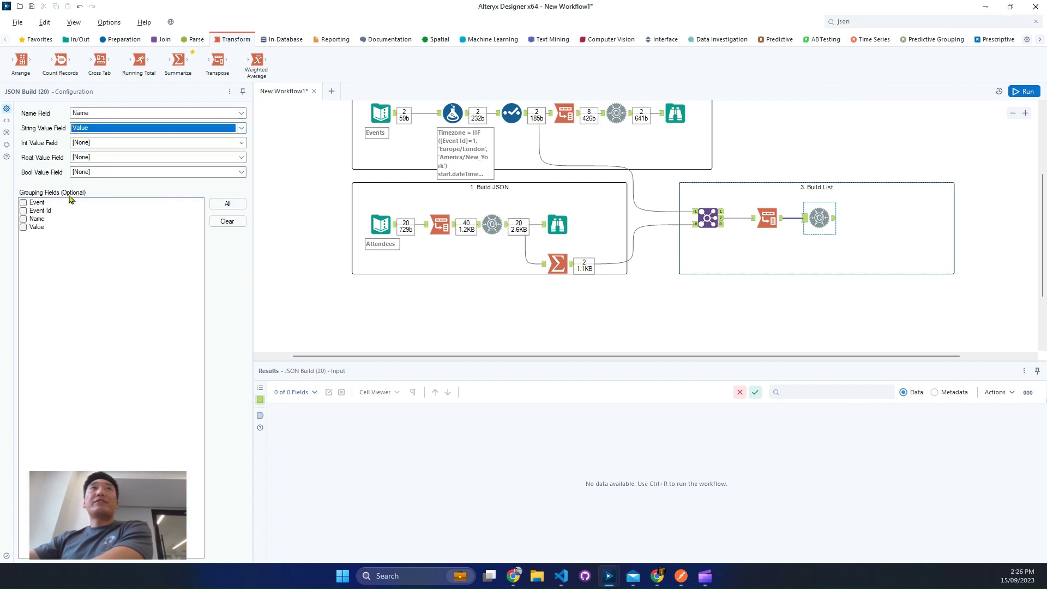
{"action": "left_click", "coordinate": [23, 202]}
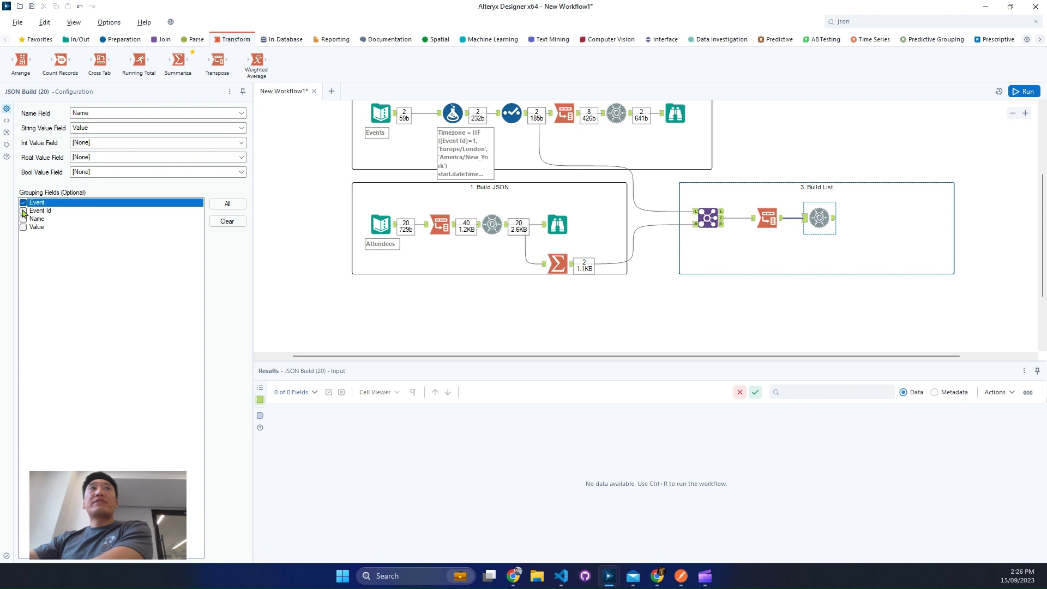
Step: Attach a Browse to view the built JSON
{"action": "left_click", "coordinate": [79, 39]}
{"action": "left_click_drag", "start_coordinate": [61, 62], "coordinate": [884, 219]}
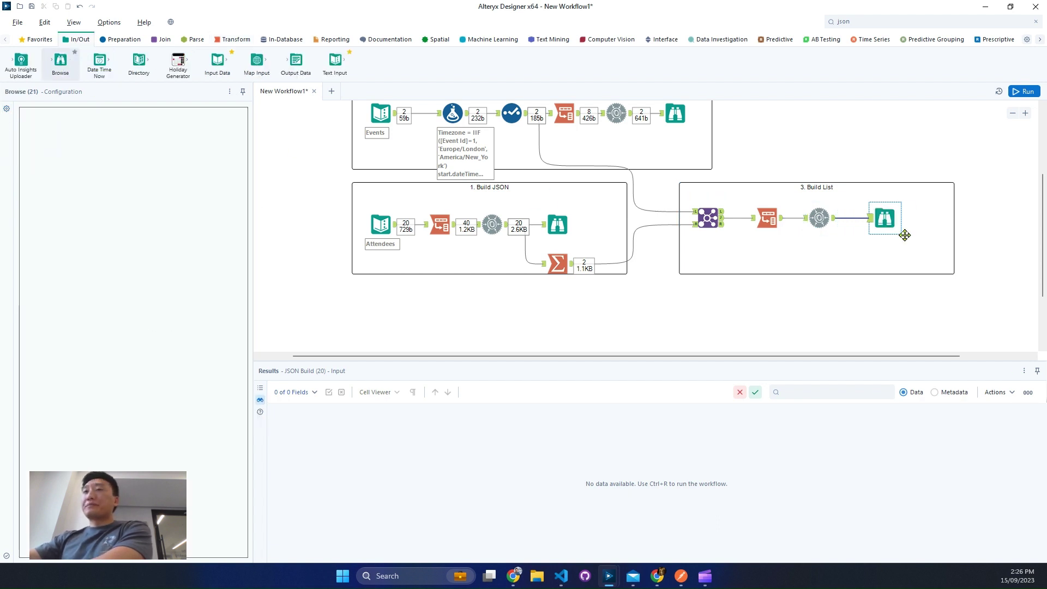
Step: Run the workflow and copy the Alice's birthday JSON value from the Browse results
{"action": "left_click", "coordinate": [1017, 92]}
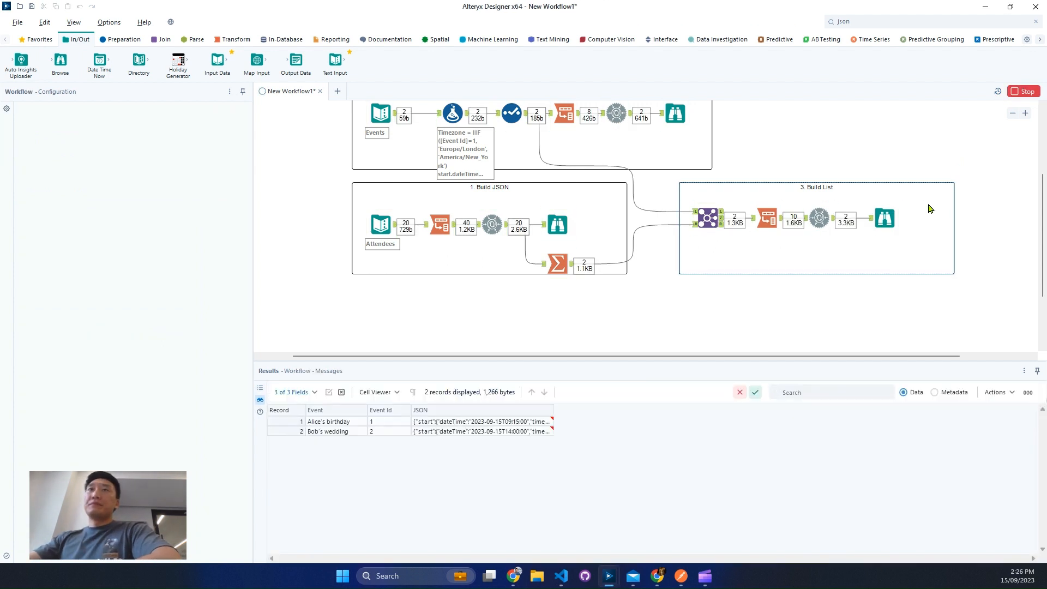
{"action": "left_click", "coordinate": [507, 424]}
{"action": "right_click", "coordinate": [507, 424]}
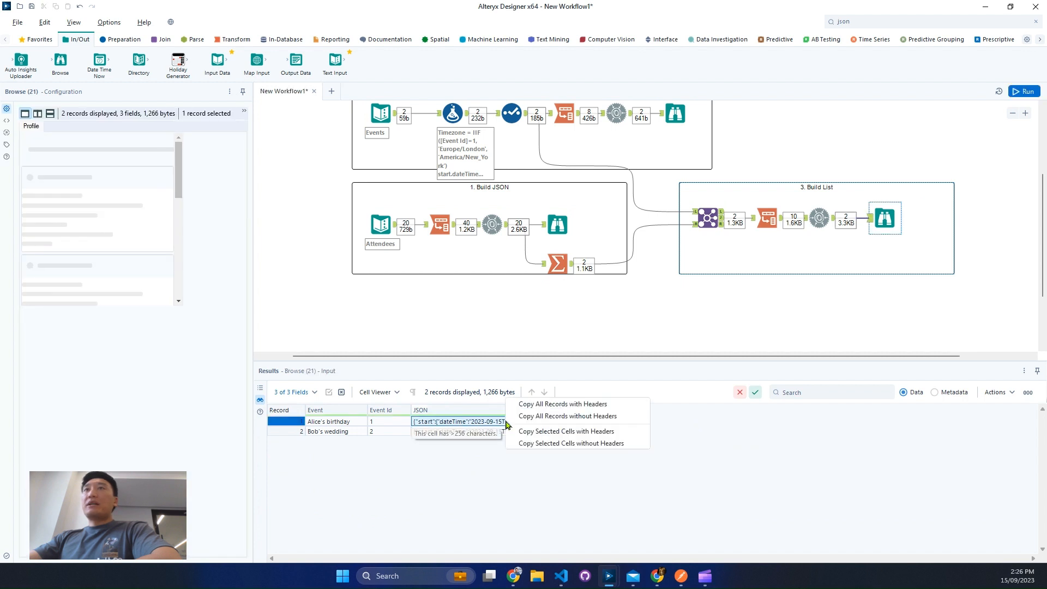
{"action": "left_click", "coordinate": [561, 434]}
Step: Replace Untitled-3's contents with the copied JSON and format the document in VS Code
{"action": "left_click", "coordinate": [561, 576]}
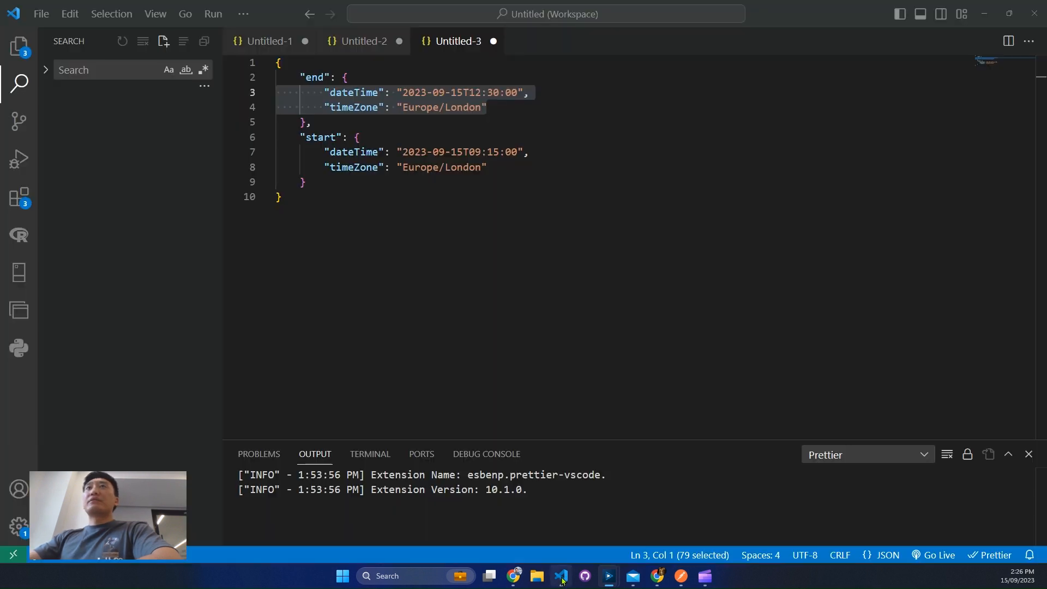
{"action": "key", "text": "ctrl+a"}
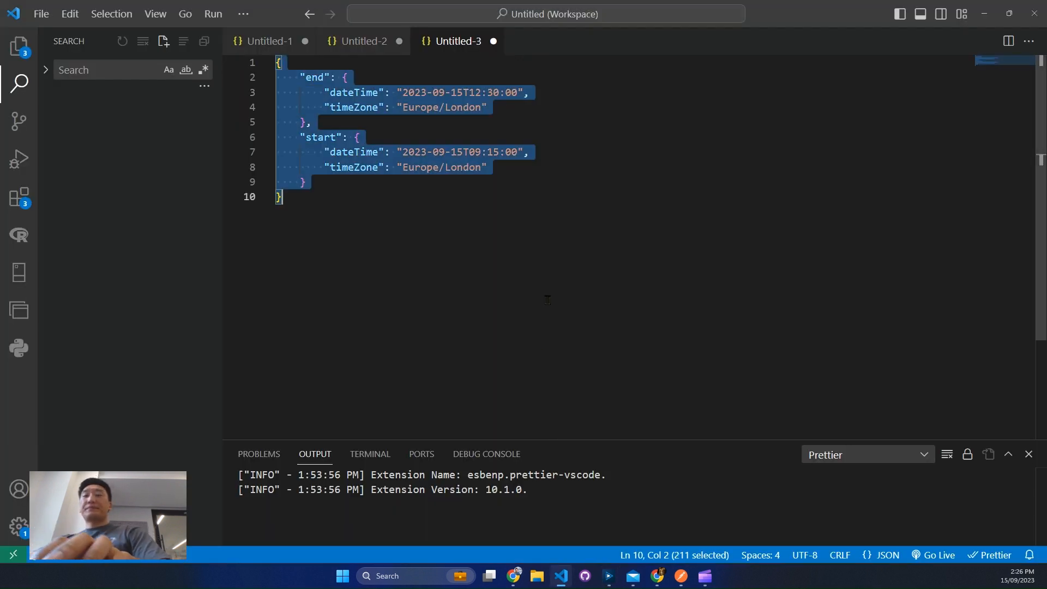
{"action": "key", "text": "ctrl+v"}
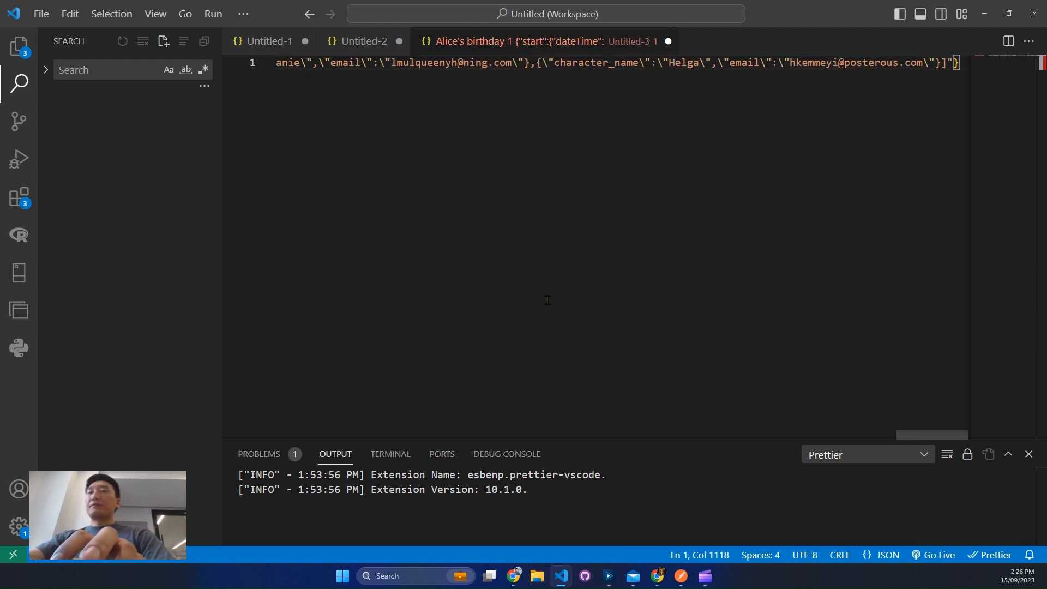
{"action": "key", "text": "ctrl+shift+p"}
{"action": "key", "text": "Return"}
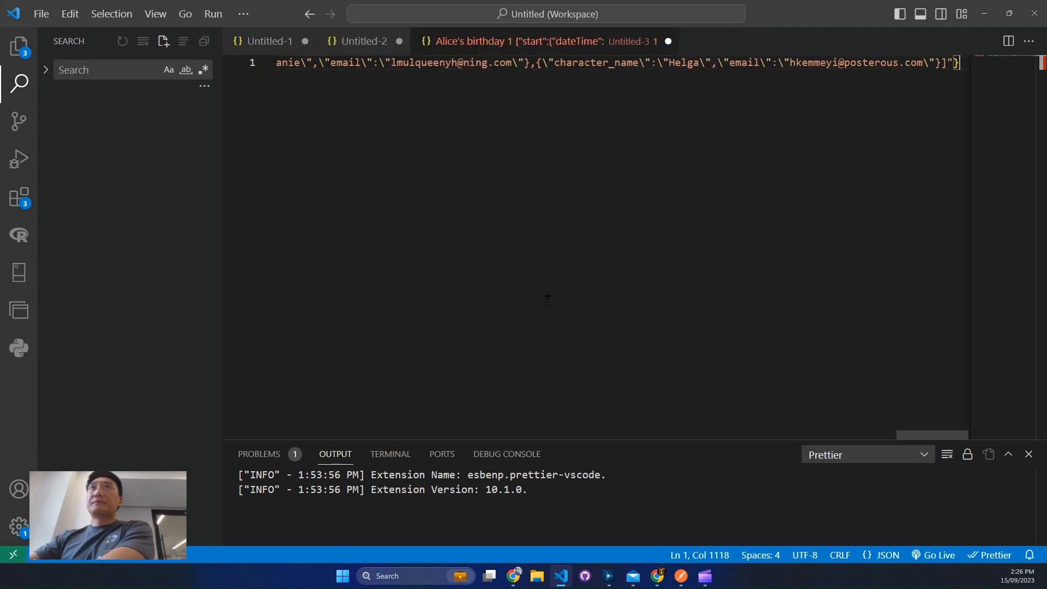
{"action": "scroll", "coordinate": [665, 400], "scroll_direction": "left", "scroll_amount": 5}
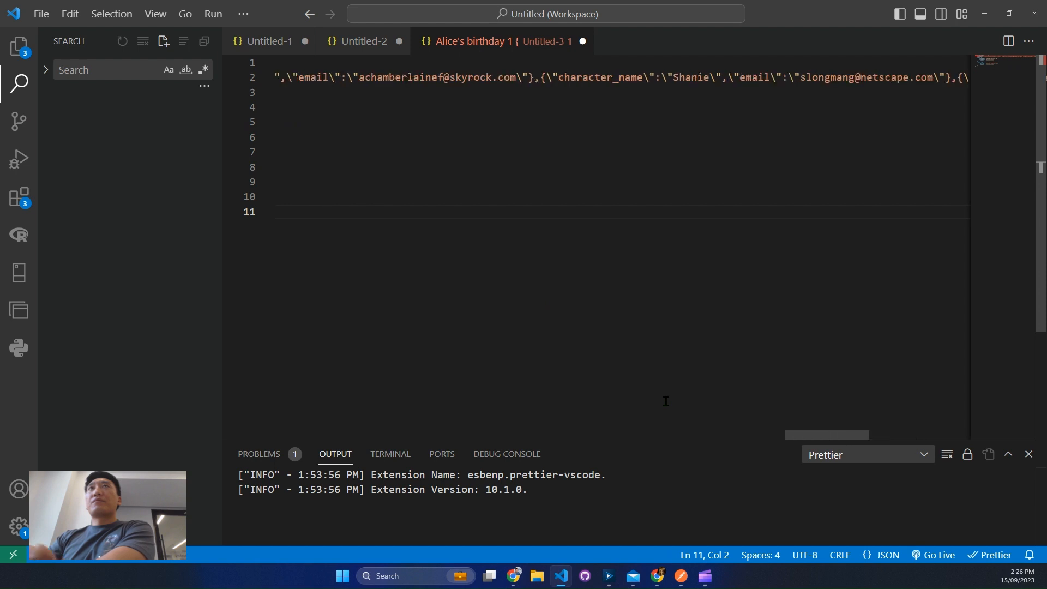
{"action": "scroll", "coordinate": [664, 400], "scroll_direction": "left", "scroll_amount": 5}
{"action": "scroll", "coordinate": [664, 400], "scroll_direction": "left", "scroll_amount": 5}
{"action": "scroll", "coordinate": [665, 400], "scroll_direction": "left", "scroll_amount": 5}
{"action": "scroll", "coordinate": [665, 400], "scroll_direction": "left", "scroll_amount": 5}
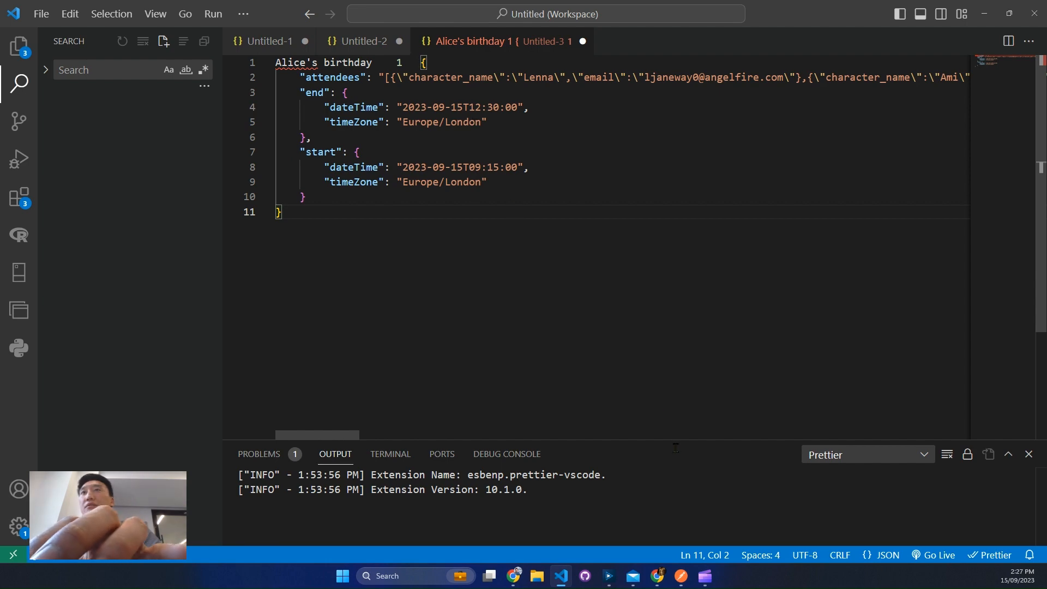
Step: Back in Alteryx, copy only the JSON cell value and select all text in Untitled-3 again
{"action": "key", "text": "alt+Tab"}
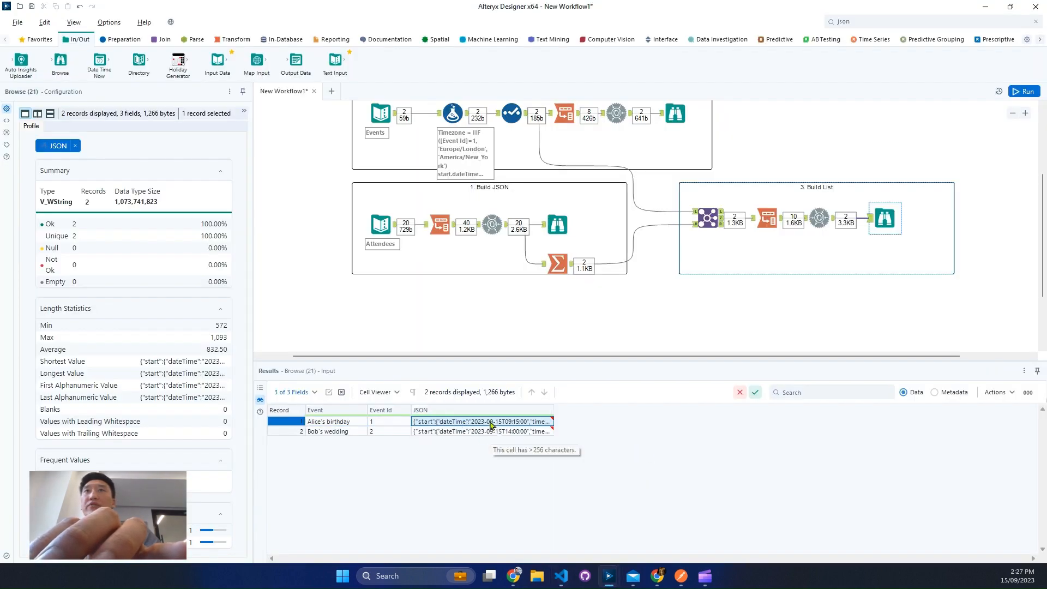
{"action": "right_click", "coordinate": [460, 425]}
{"action": "left_click", "coordinate": [536, 434]}
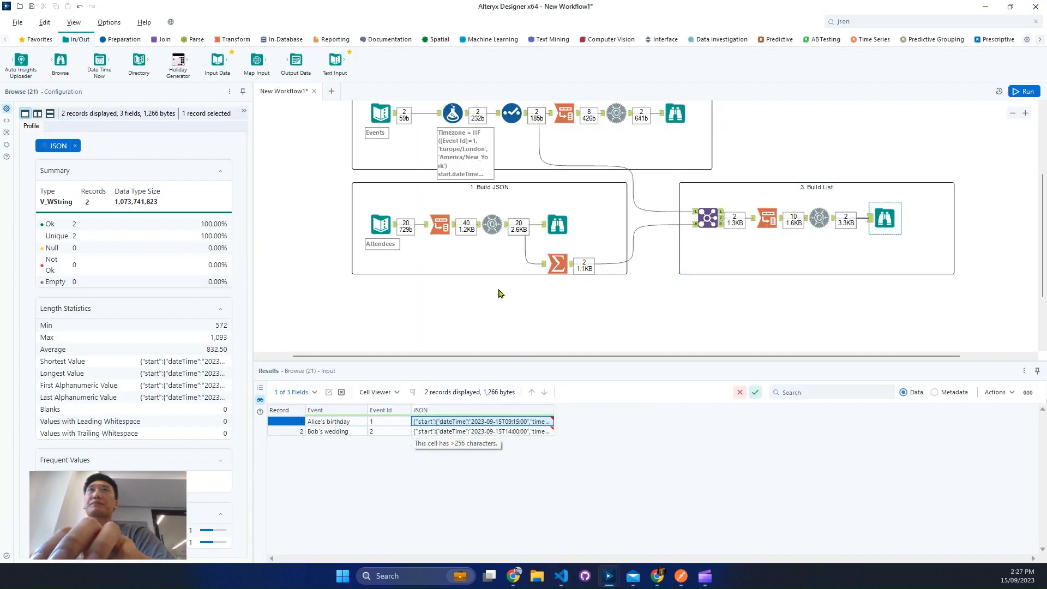
{"action": "key", "text": "alt+Tab"}
{"action": "key", "text": "ctrl+a"}
Step: Paste the clean JSON, format it over indented lines, and inspect the escaped attendees string
{"action": "key", "text": "ctrl+v"}
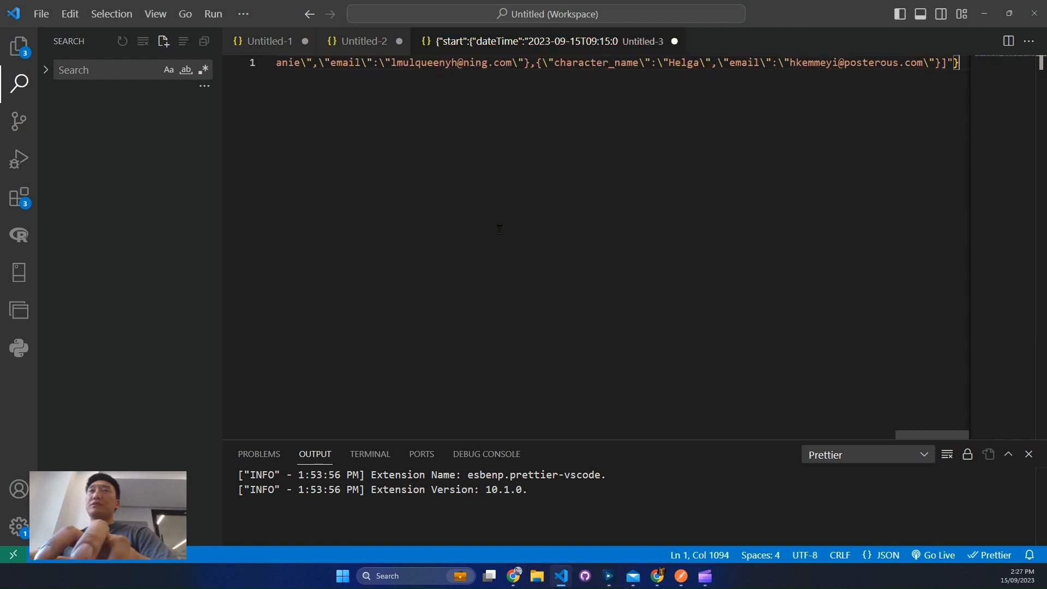
{"action": "key", "text": "ctrl+shift+p"}
{"action": "key", "text": "Return"}
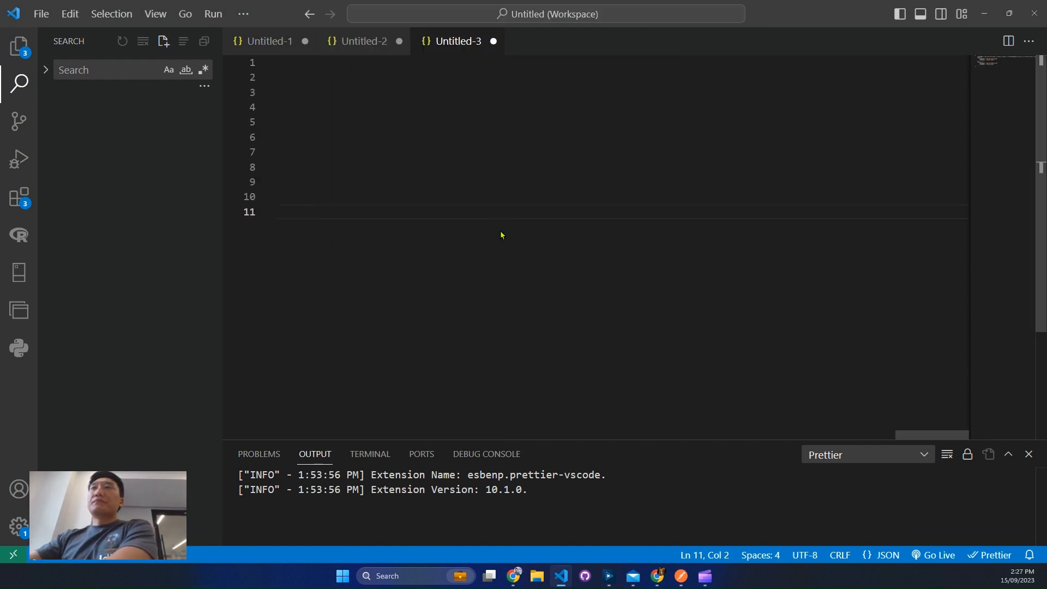
{"action": "scroll", "coordinate": [491, 237], "scroll_direction": "left", "scroll_amount": 6}
{"action": "scroll", "coordinate": [482, 243], "scroll_direction": "left", "scroll_amount": 4}
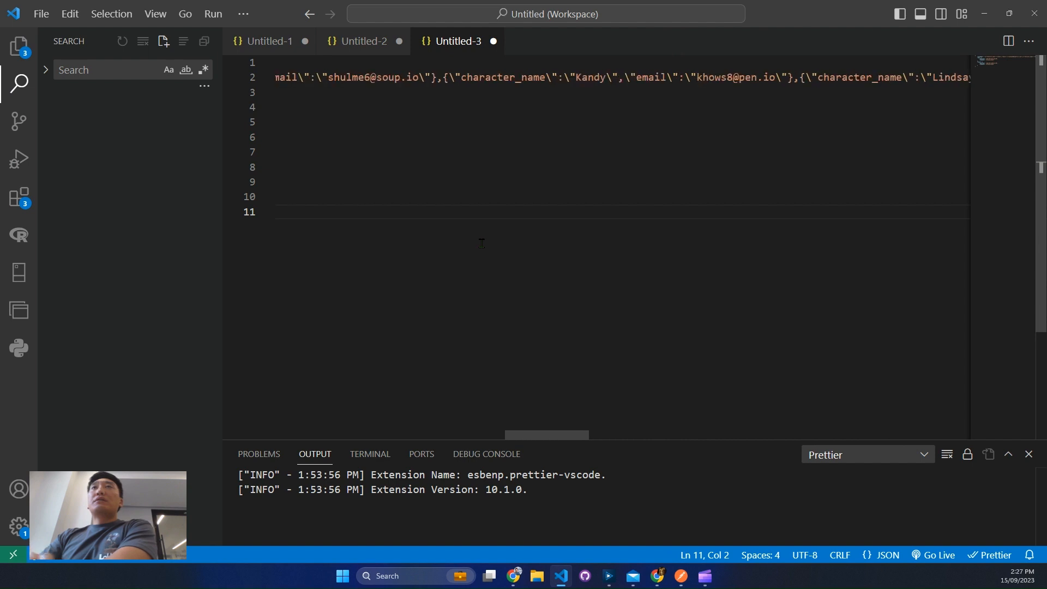
{"action": "scroll", "coordinate": [482, 243], "scroll_direction": "left", "scroll_amount": 4}
{"action": "scroll", "coordinate": [481, 243], "scroll_direction": "left", "scroll_amount": 4}
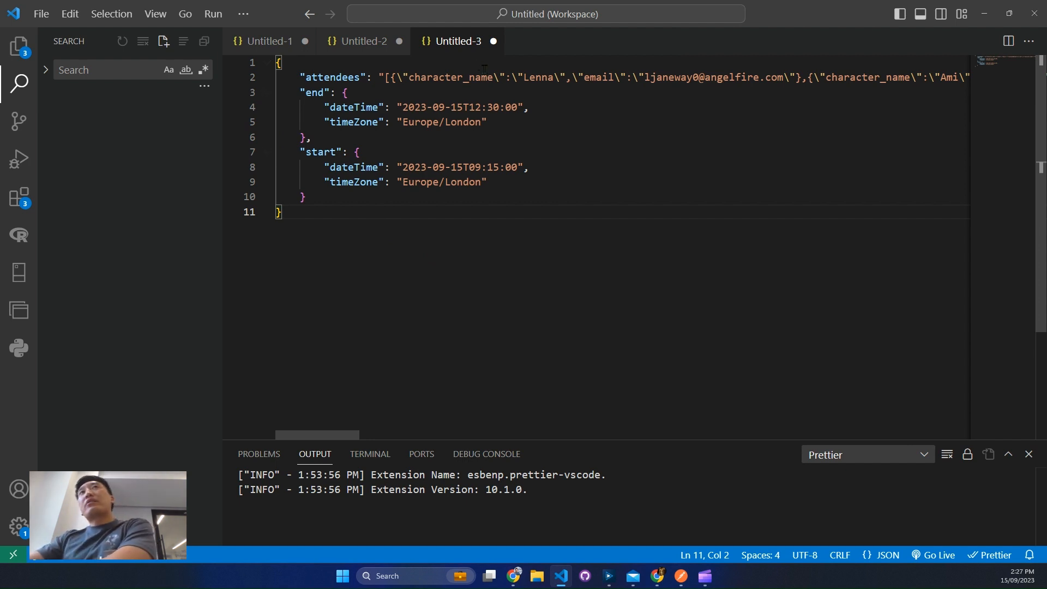
{"action": "left_click_drag", "start_coordinate": [363, 77], "coordinate": [524, 77]}
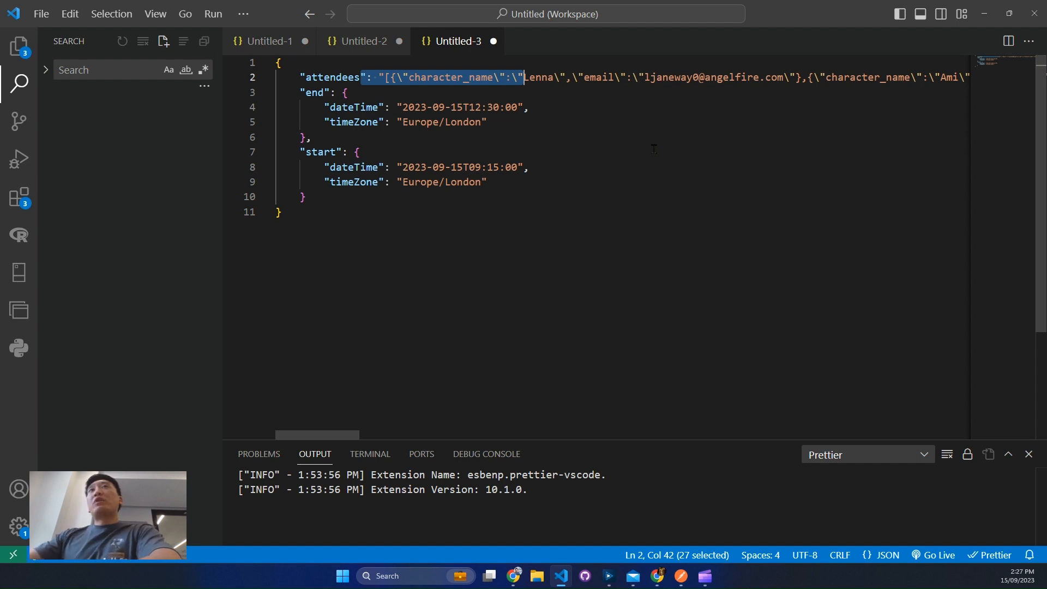
{"action": "left_click", "coordinate": [655, 150]}
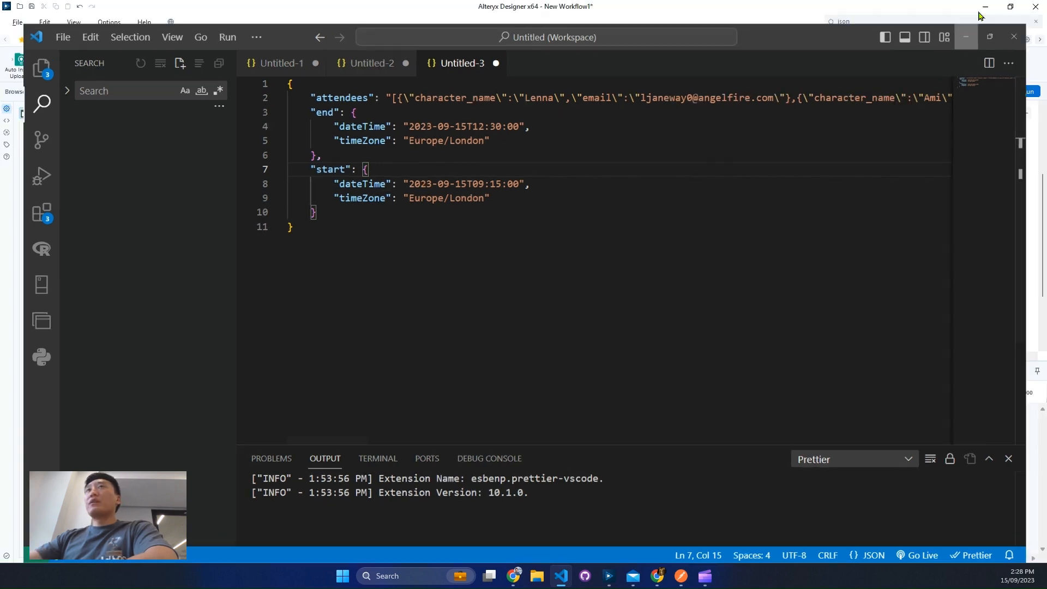
Step: Insert a Formula tool before the final Browse in Build List, writing to the JSON column
{"action": "key", "text": "alt+Tab"}
{"action": "left_click_drag", "start_coordinate": [887, 219], "coordinate": [898, 219]}
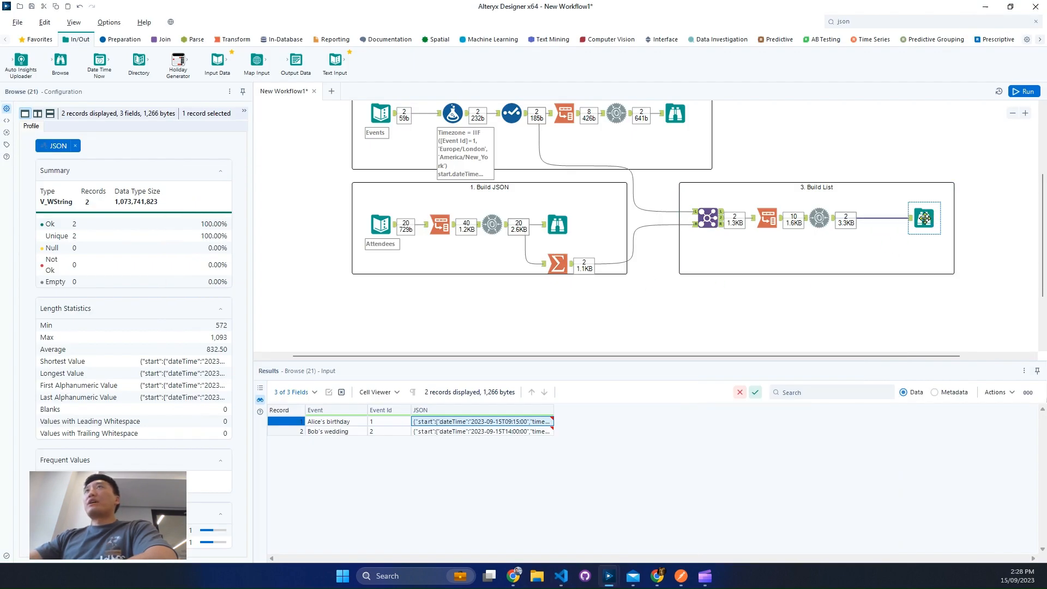
{"action": "left_click", "coordinate": [876, 22]}
{"action": "type", "text": "for"}
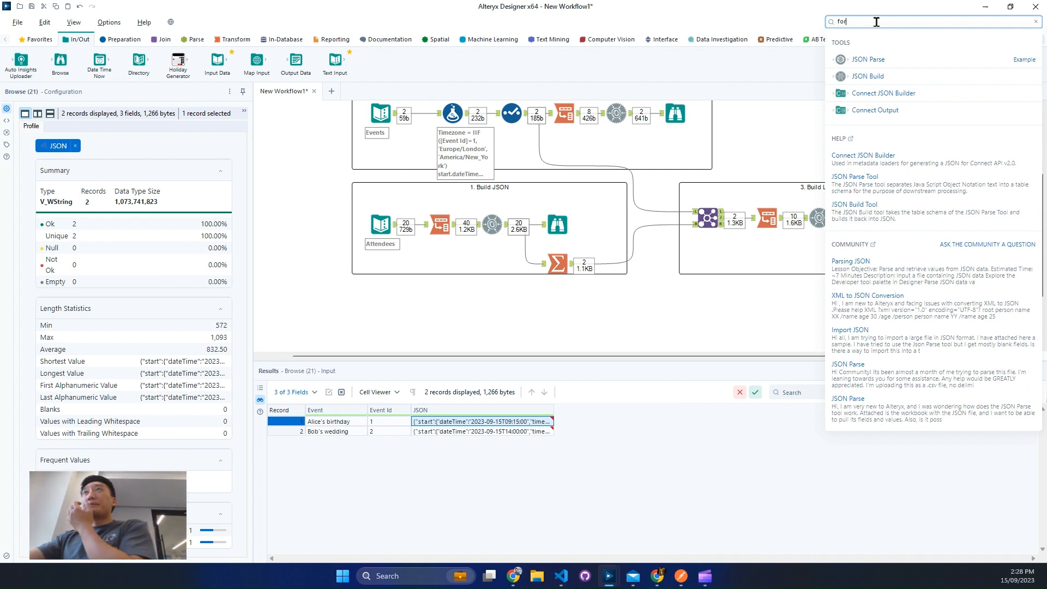
{"action": "left_click_drag", "start_coordinate": [905, 126], "coordinate": [865, 219]}
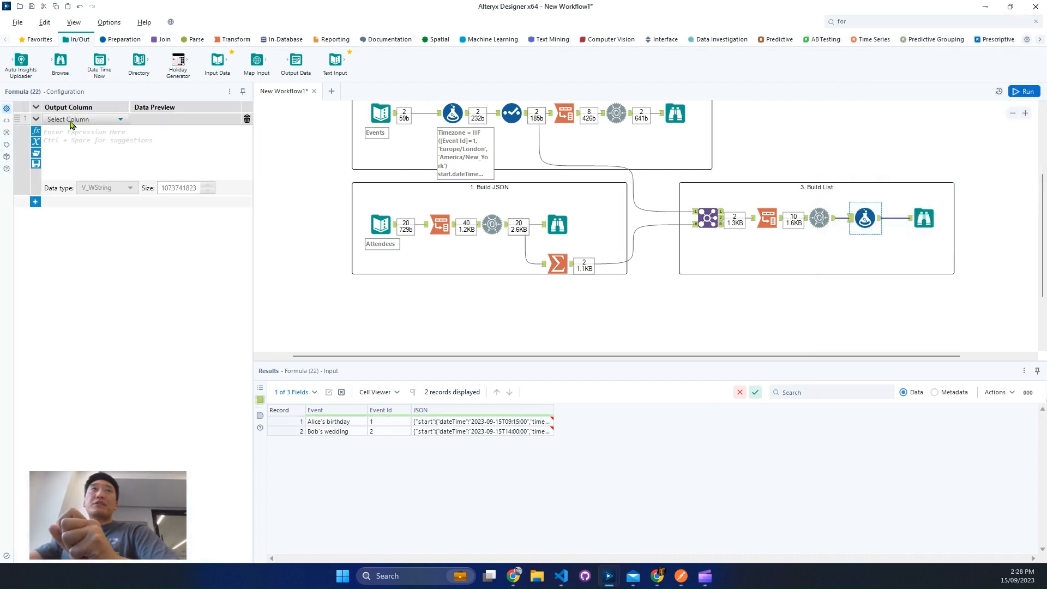
{"action": "left_click", "coordinate": [72, 120]}
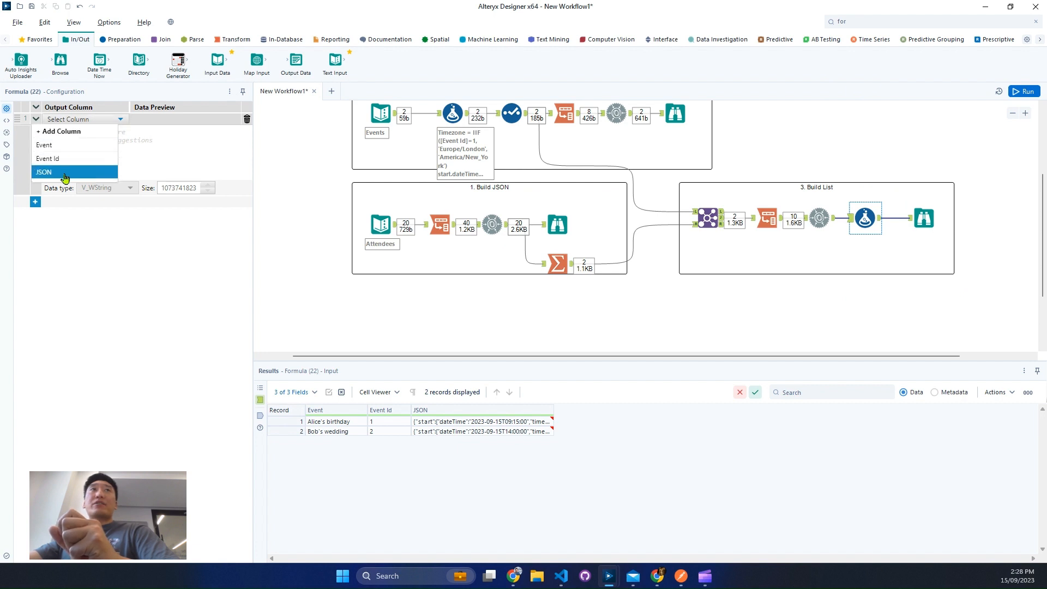
{"action": "left_click", "coordinate": [44, 172]}
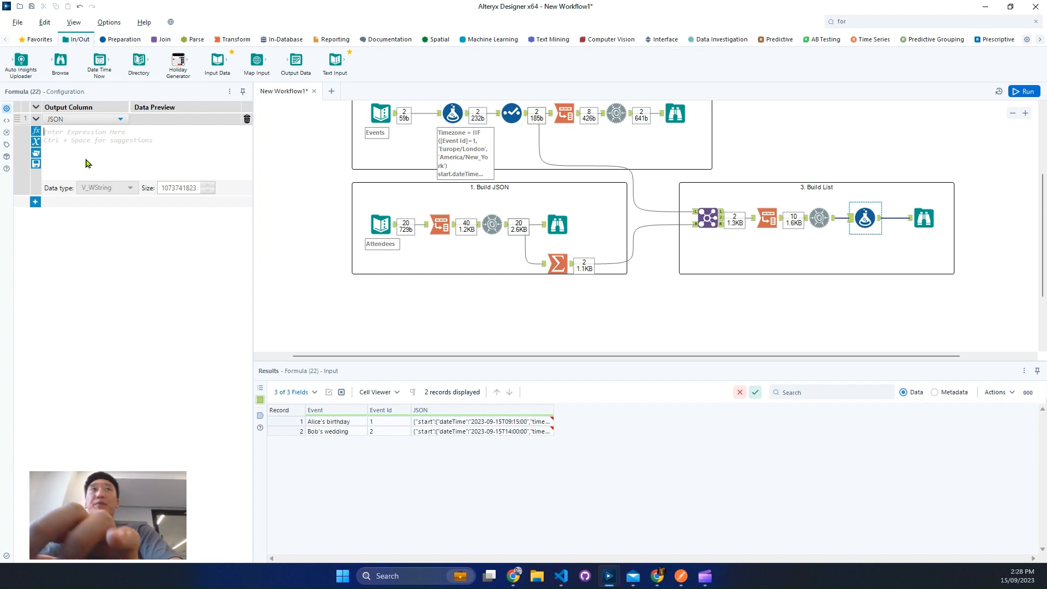
{"action": "type", "text": "repl"}
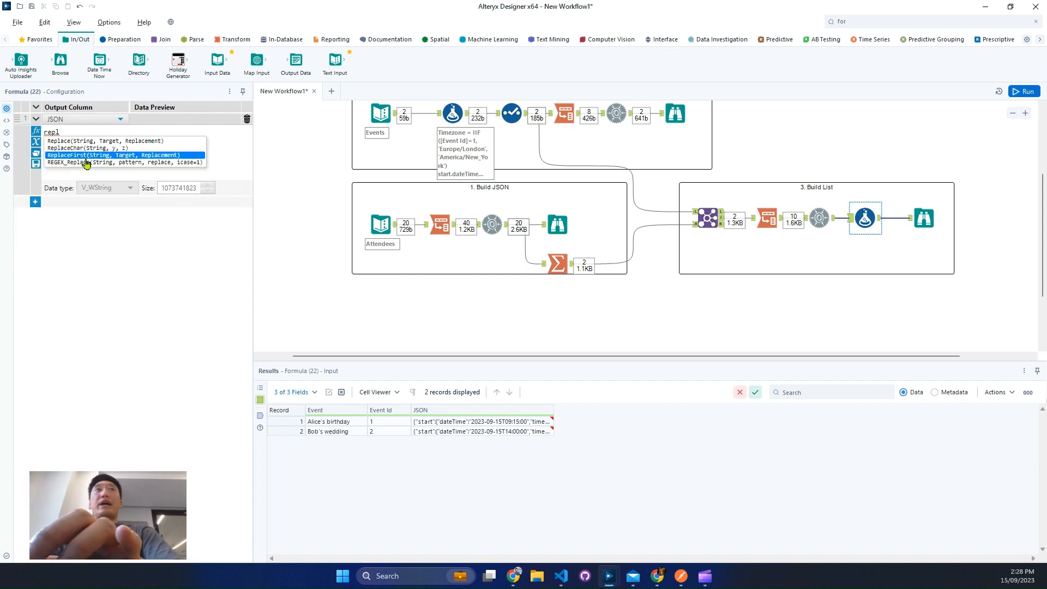
Step: Enter Replace([JSON], '\', '') to strip backslashes, then check an escaping backslash in the editor
{"action": "key", "text": "Return"}
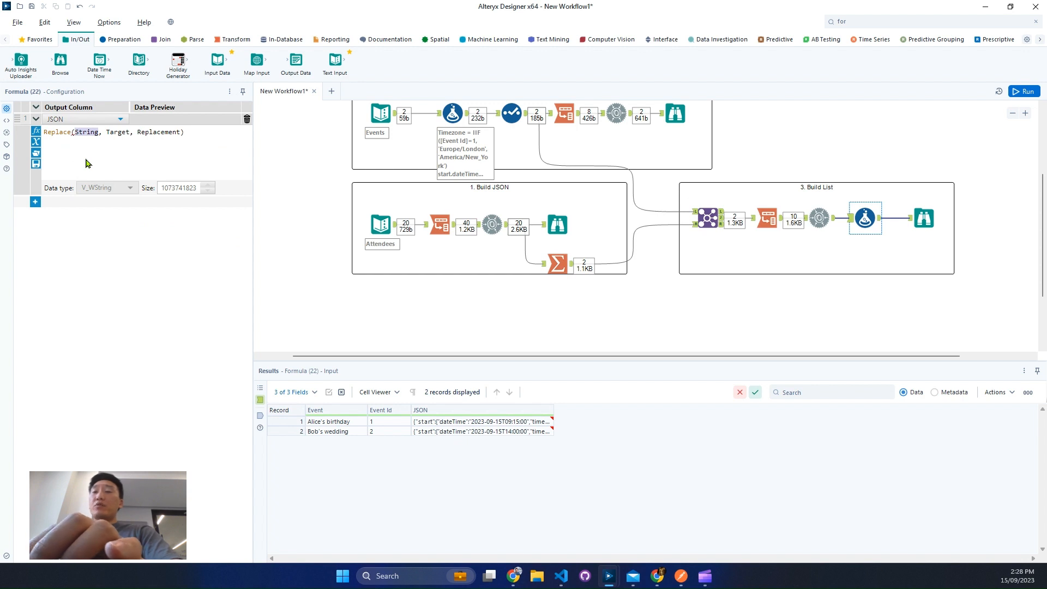
{"action": "type", "text": "["}
{"action": "key", "text": "Return"}
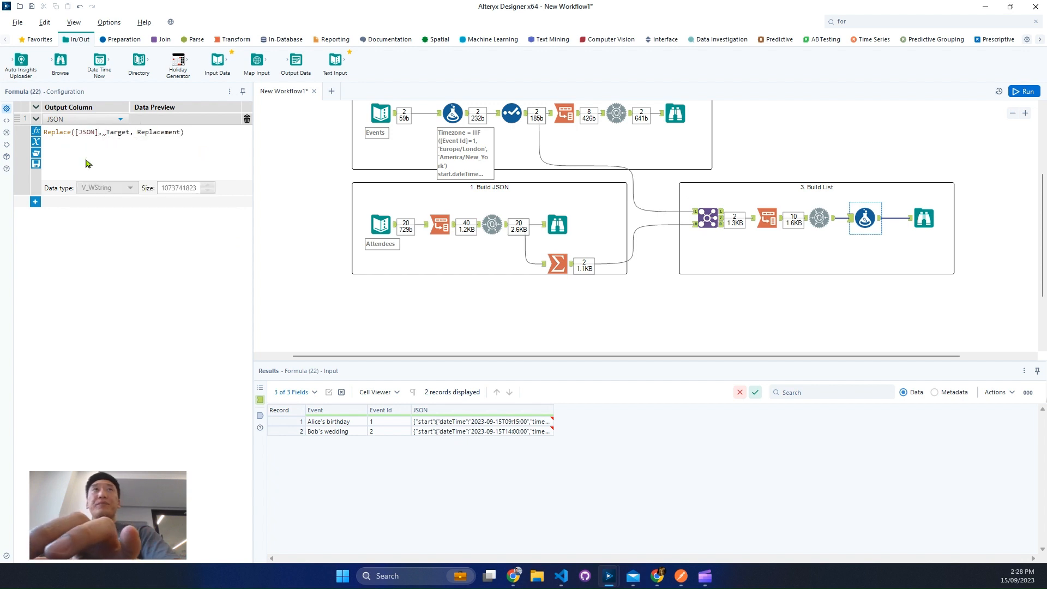
{"action": "double_click", "coordinate": [114, 132]}
{"action": "type", "text": "'"}
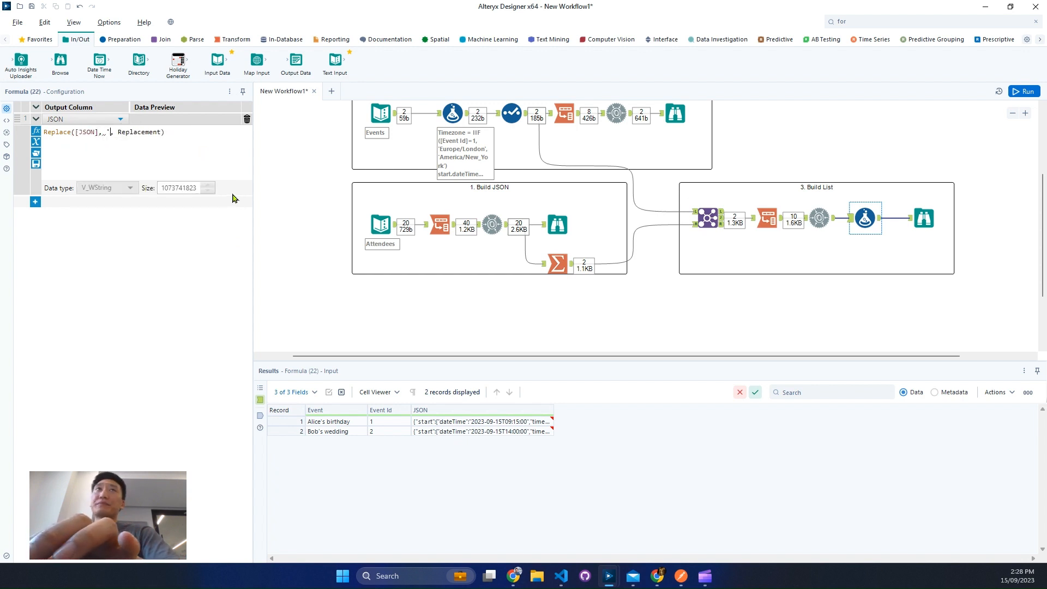
{"action": "type", "text": "\\'"}
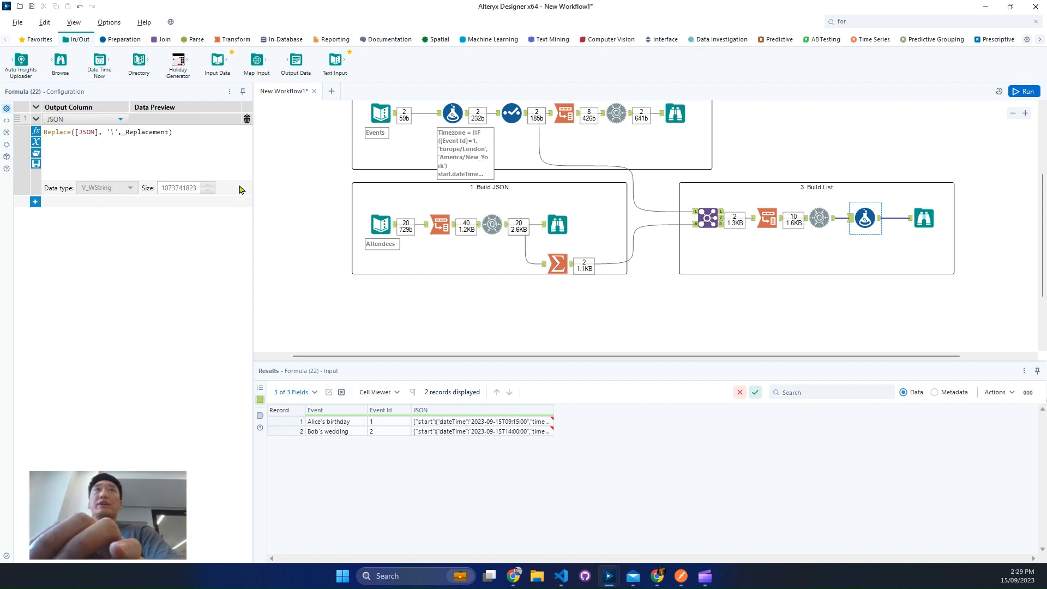
{"action": "double_click", "coordinate": [152, 133]}
{"action": "type", "text": "'"}
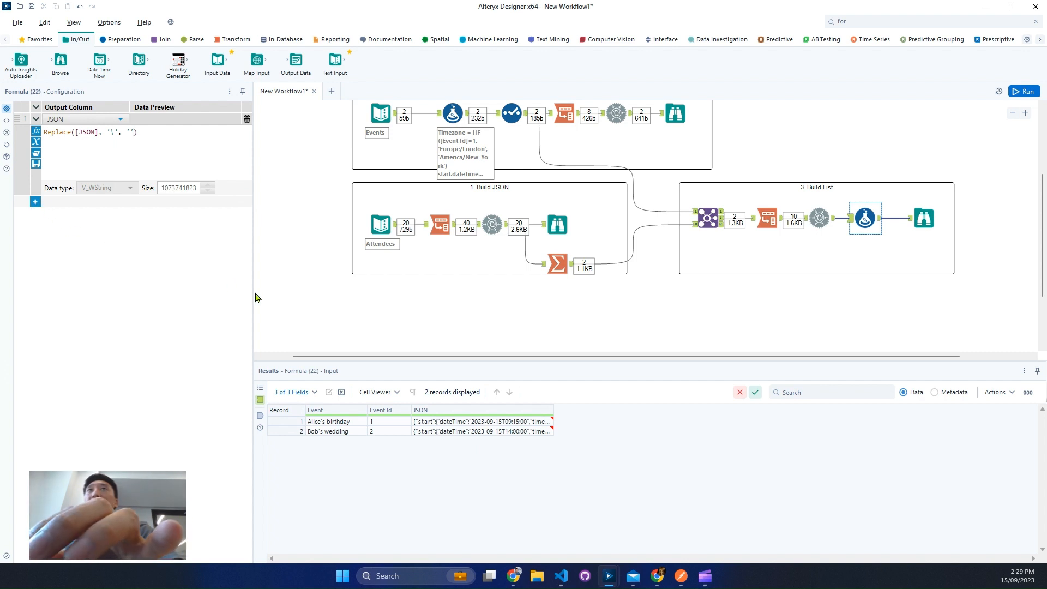
{"action": "key", "text": "alt+Tab"}
{"action": "left_click_drag", "start_coordinate": [397, 78], "coordinate": [404, 78]}
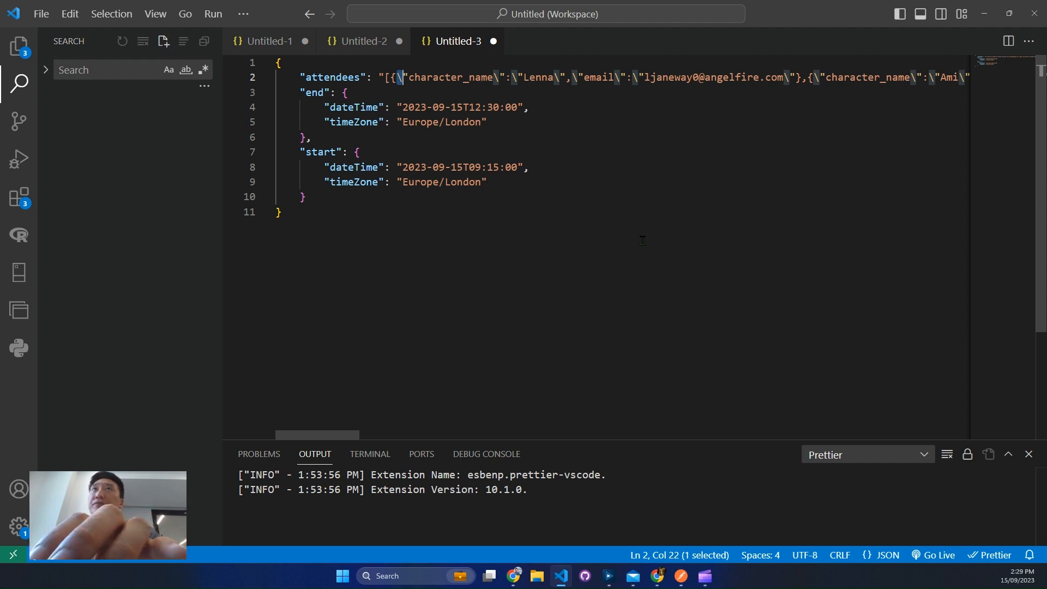
Step: Add a second Formula expression that also writes to the JSON column
{"action": "key", "text": "alt+Tab"}
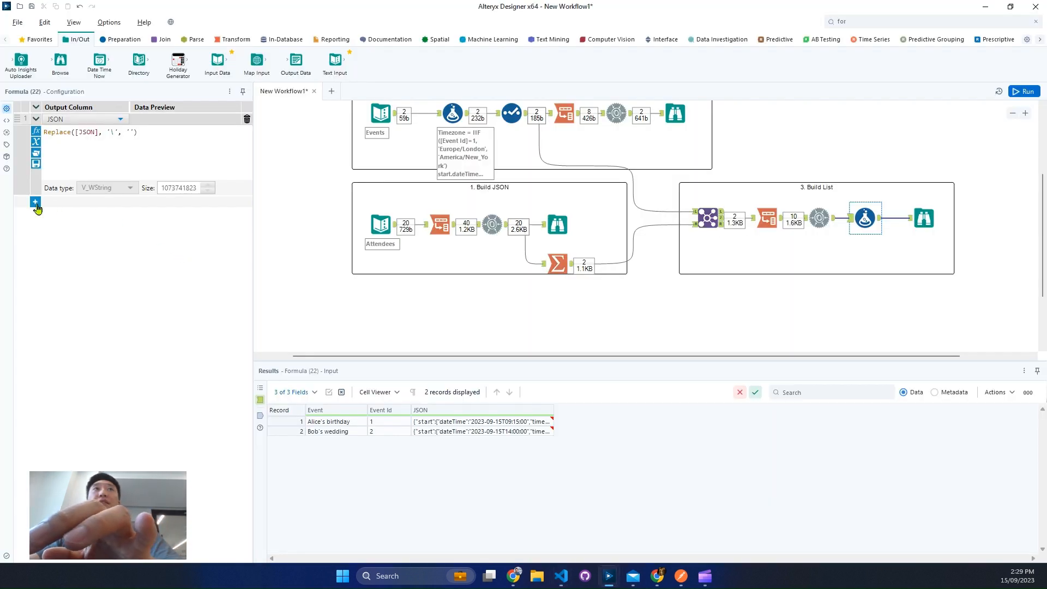
{"action": "left_click", "coordinate": [35, 203]}
{"action": "left_click", "coordinate": [80, 204]}
{"action": "left_click", "coordinate": [79, 215]}
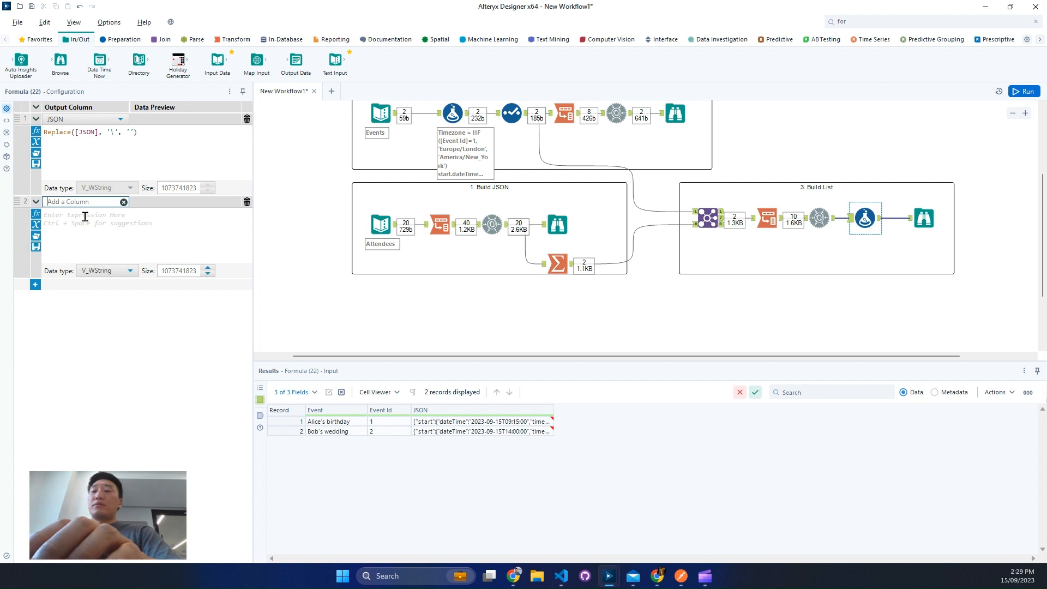
{"action": "left_click", "coordinate": [122, 203]}
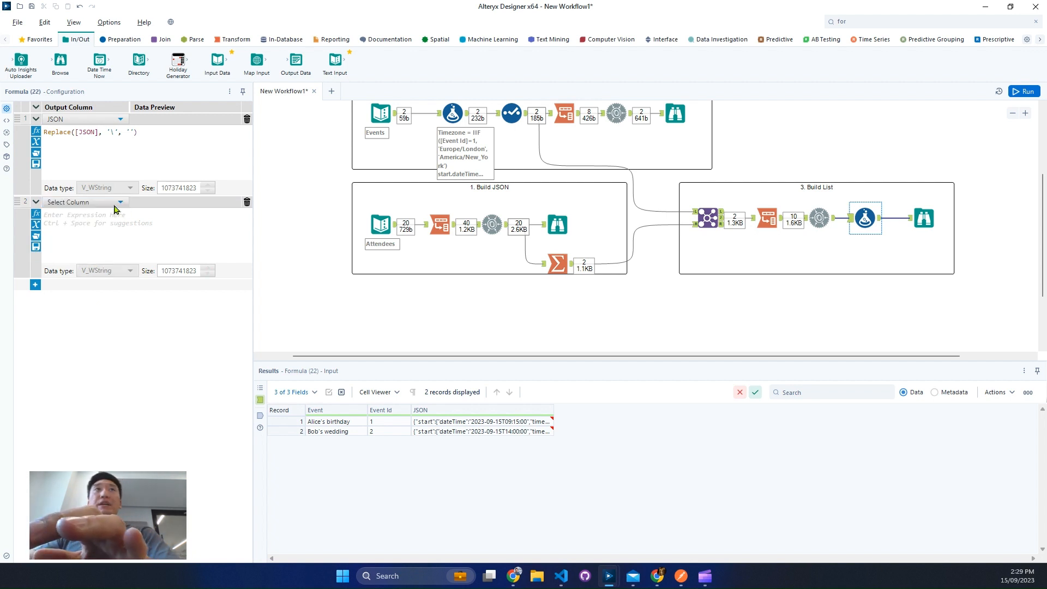
{"action": "left_click", "coordinate": [83, 255]}
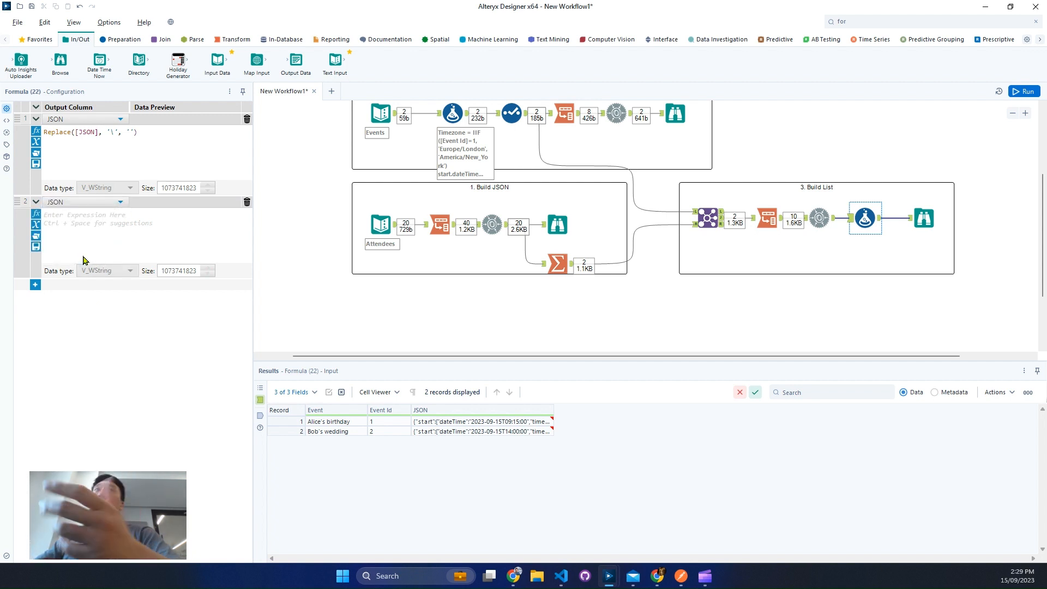
Step: Copy the first expression into row 2 and change it to Replace([JSON], '"[', '[')
{"action": "triple_click", "coordinate": [90, 132]}
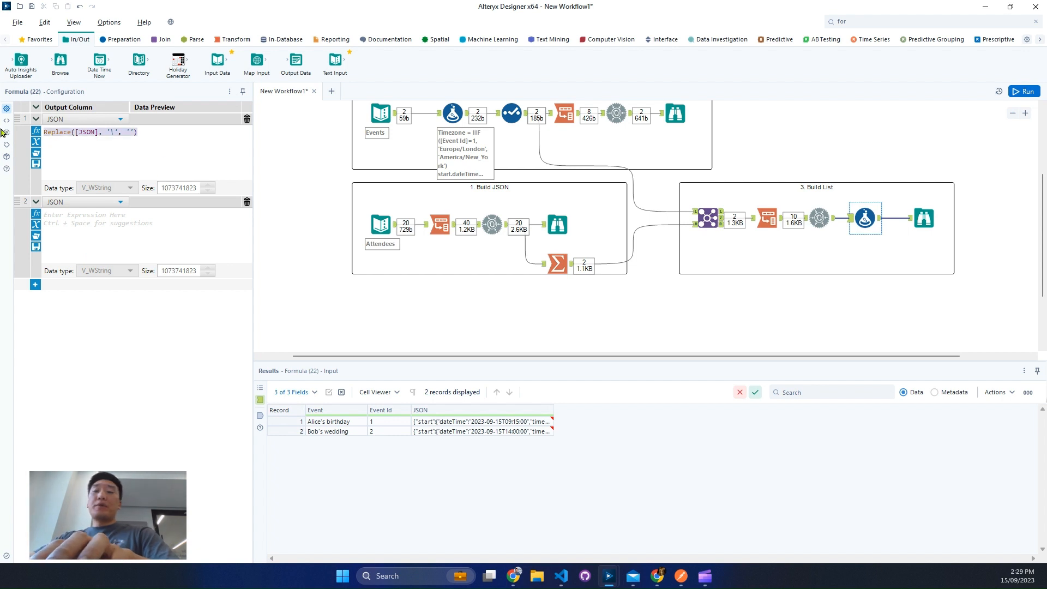
{"action": "key", "text": "ctrl+c"}
{"action": "left_click", "coordinate": [133, 219]}
{"action": "key", "text": "ctrl+v"}
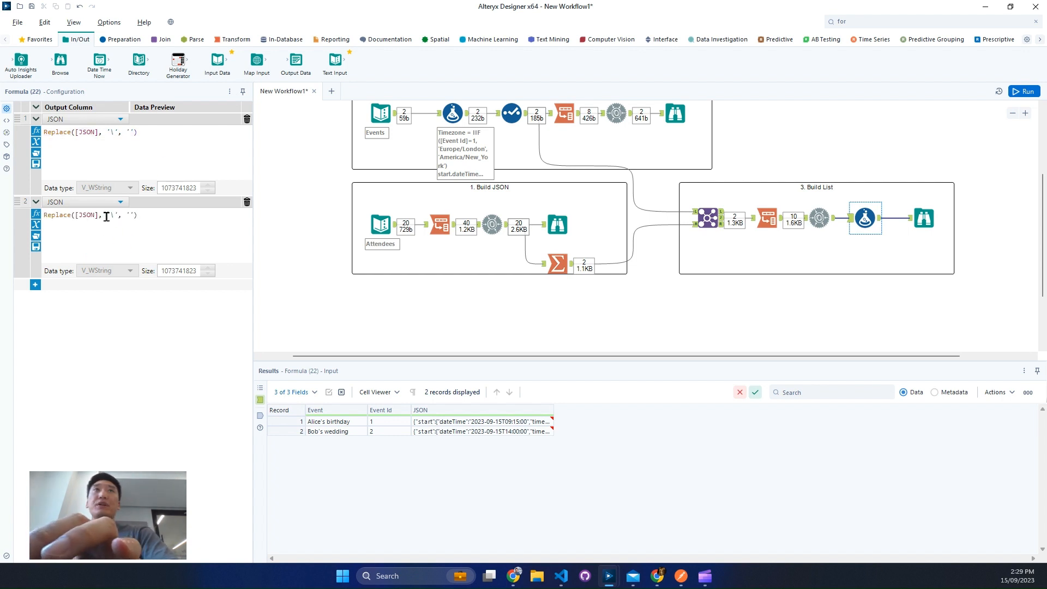
{"action": "key", "text": "BackSpace"}
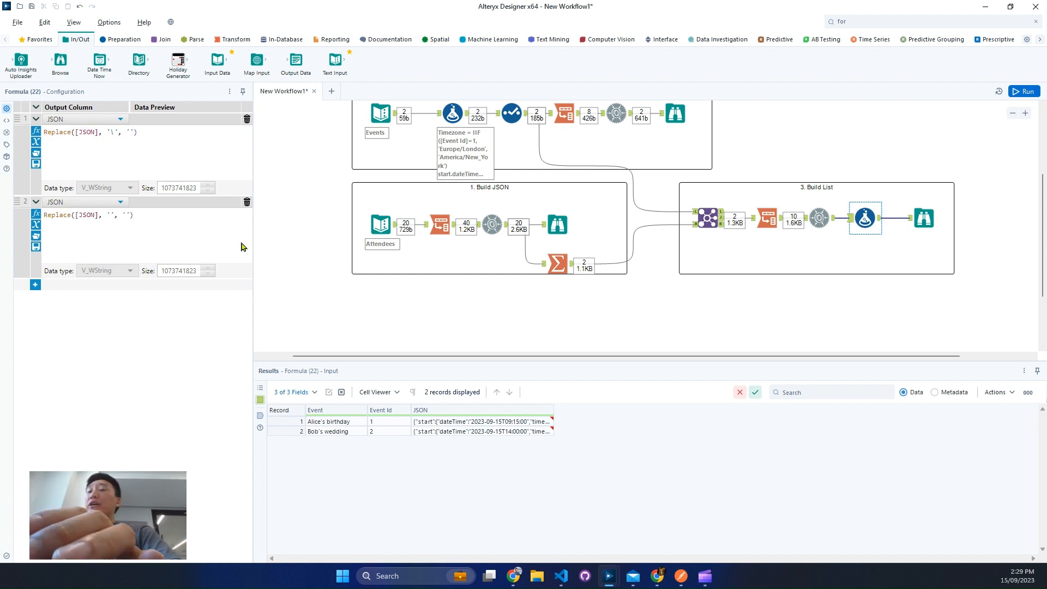
{"action": "type", "text": "2"}
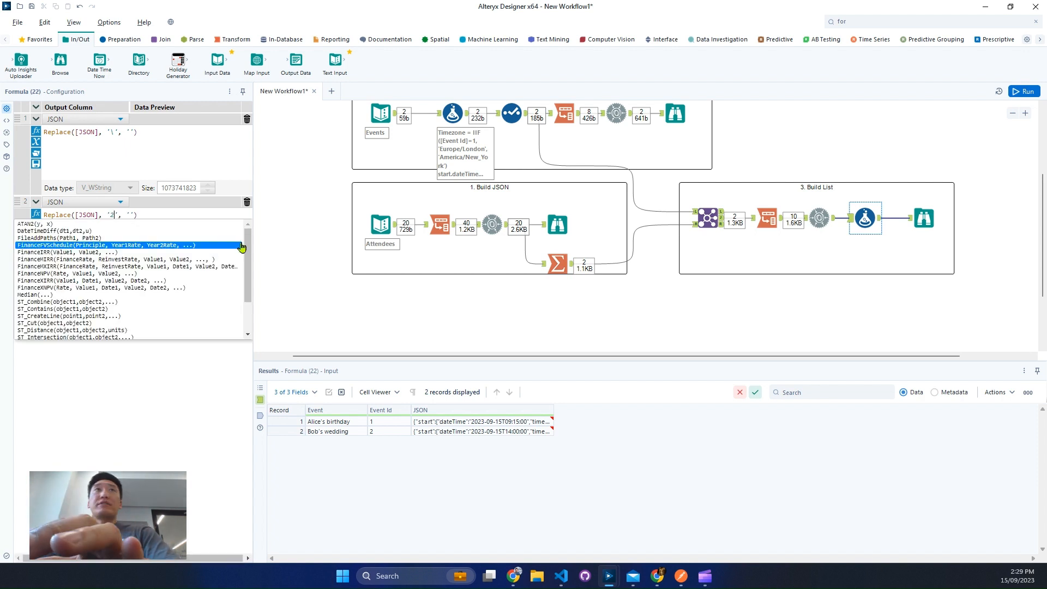
{"action": "key", "text": "BackSpace"}
{"action": "type", "text": "\""}
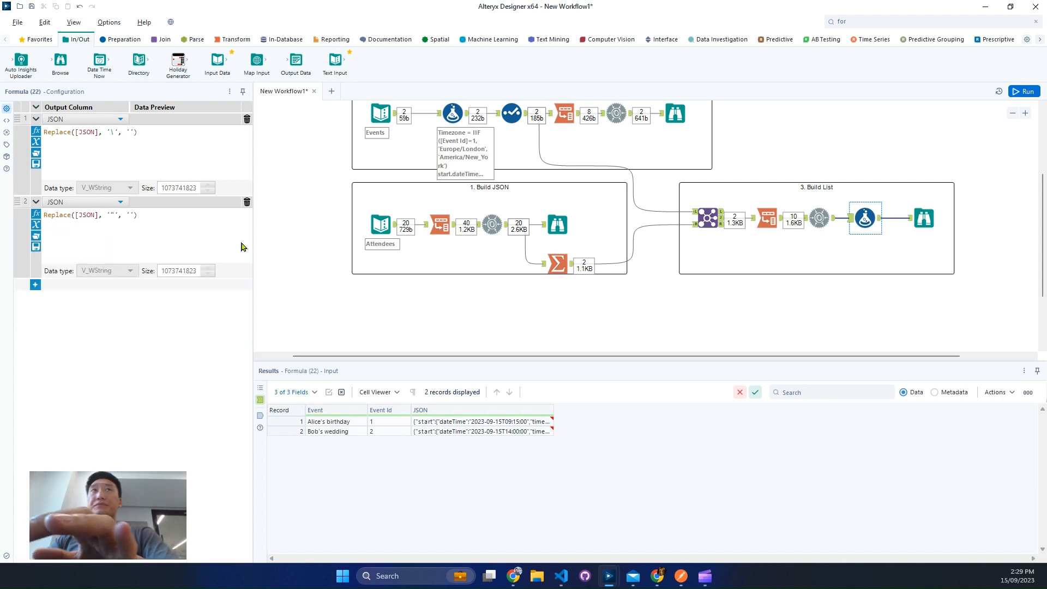
{"action": "type", "text": "["}
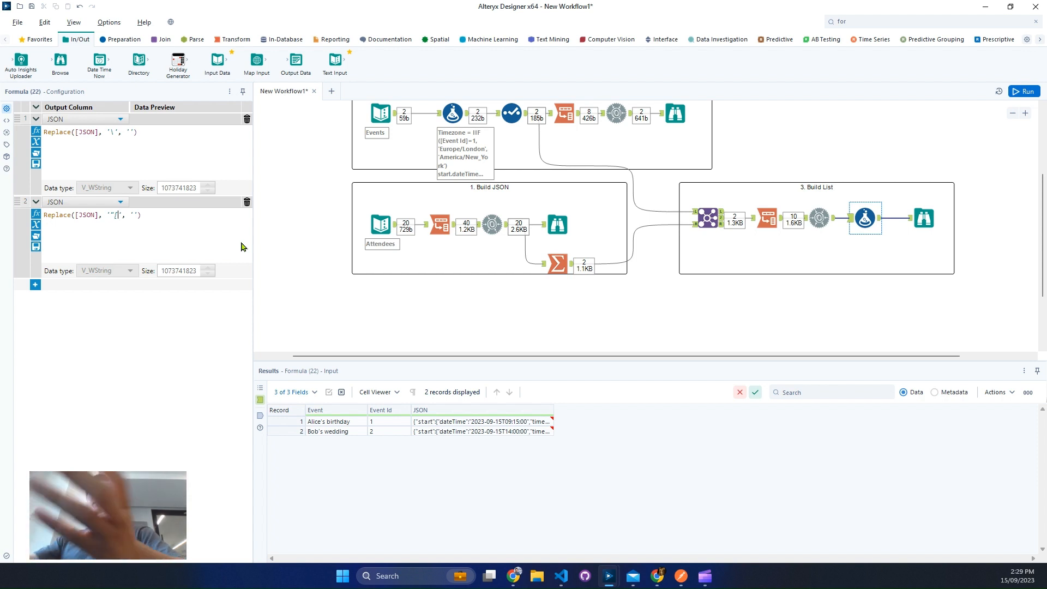
{"action": "key", "text": "Right"}
{"action": "key", "text": "Right"}
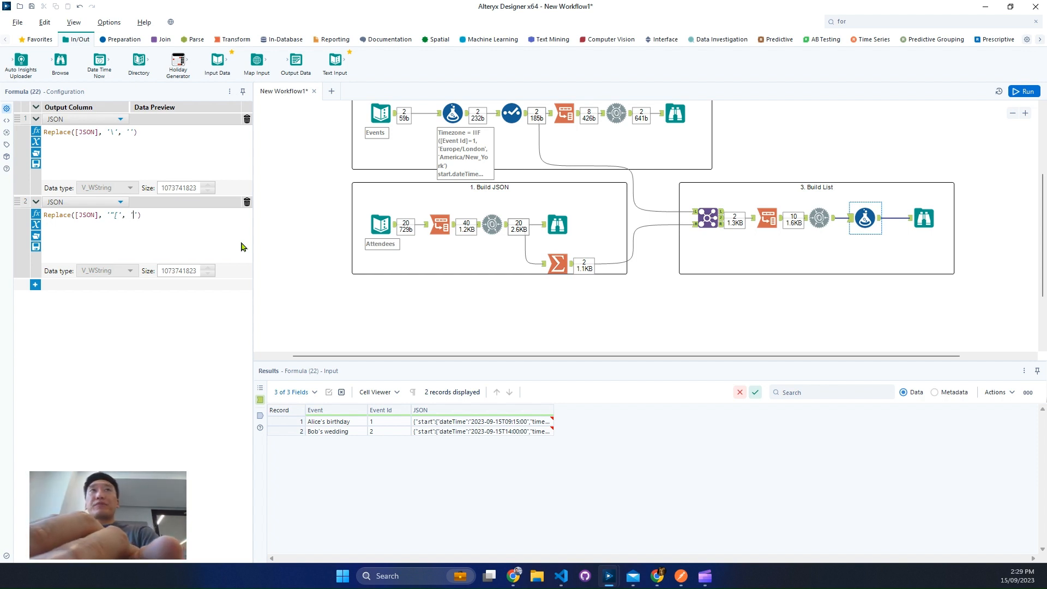
{"action": "type", "text": "["}
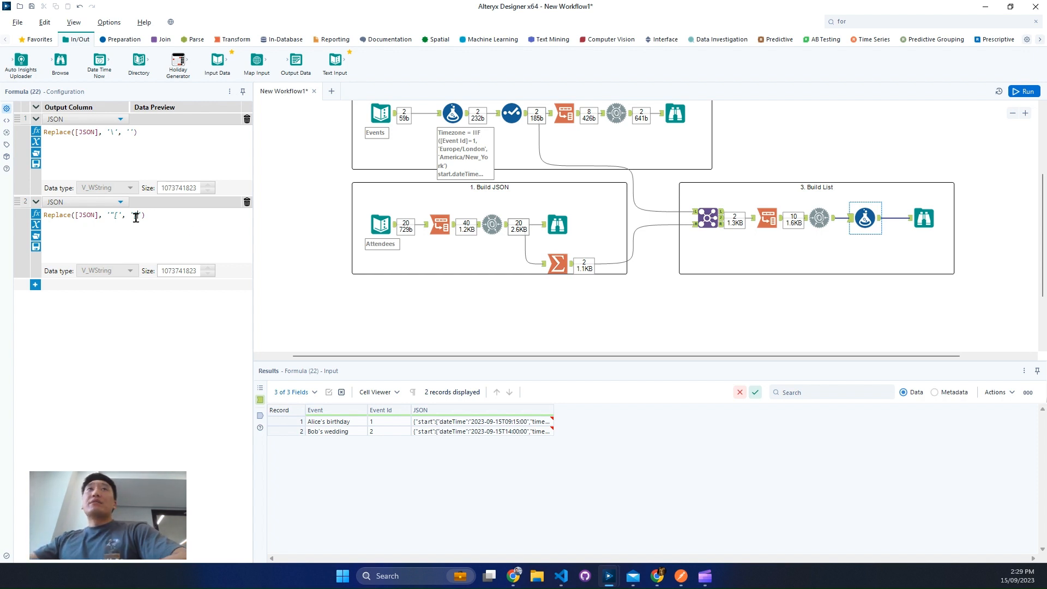
{"action": "left_click_drag", "start_coordinate": [109, 214], "coordinate": [120, 215]}
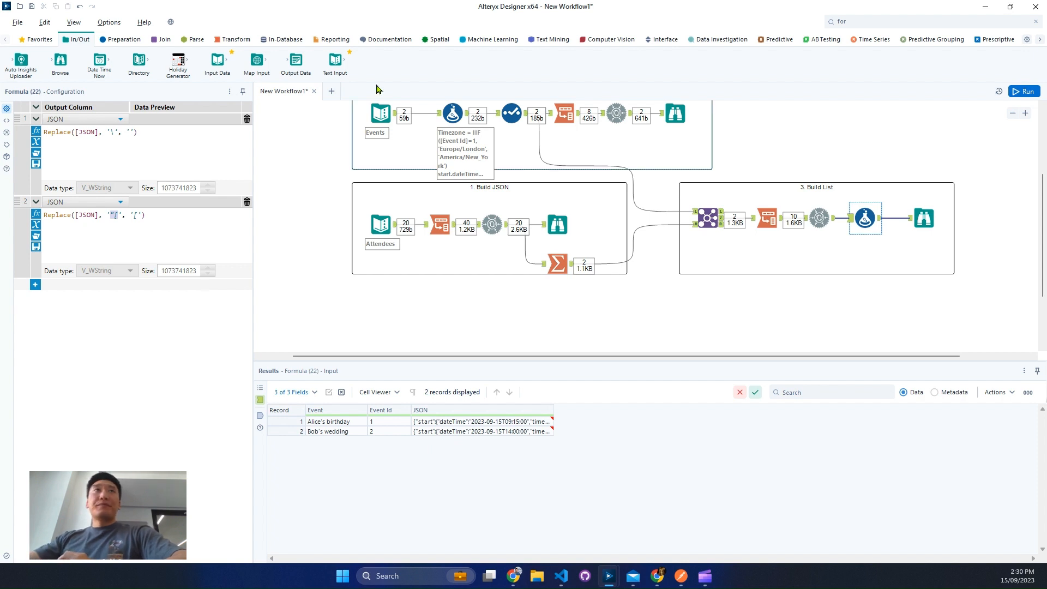
Step: Add a third JSON expression Replace([JSON], ']"', ']') for closing brackets
{"action": "left_click", "coordinate": [35, 288]}
{"action": "left_click", "coordinate": [81, 287]}
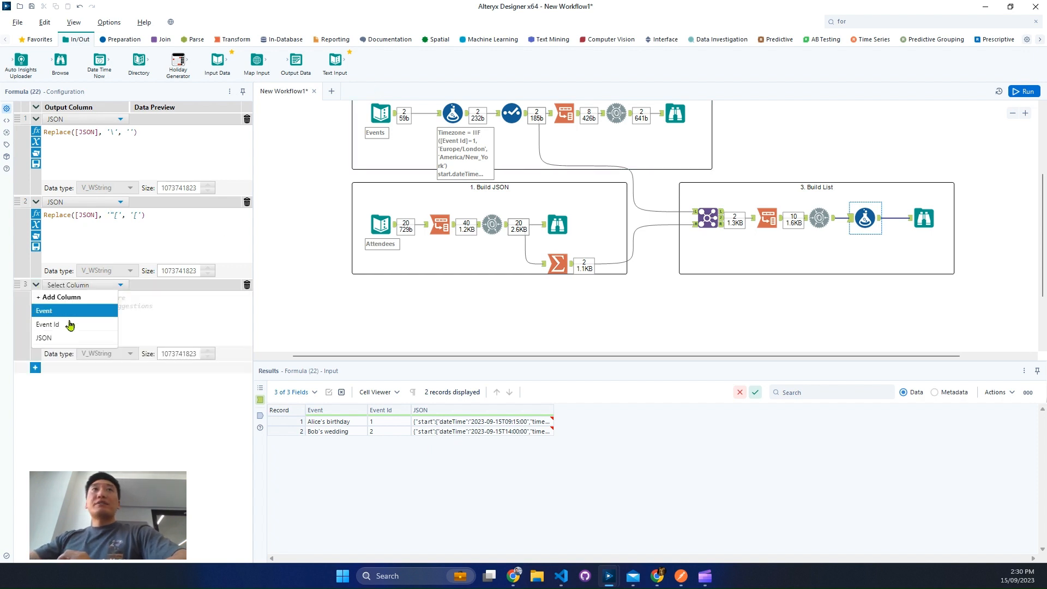
{"action": "left_click", "coordinate": [66, 342]}
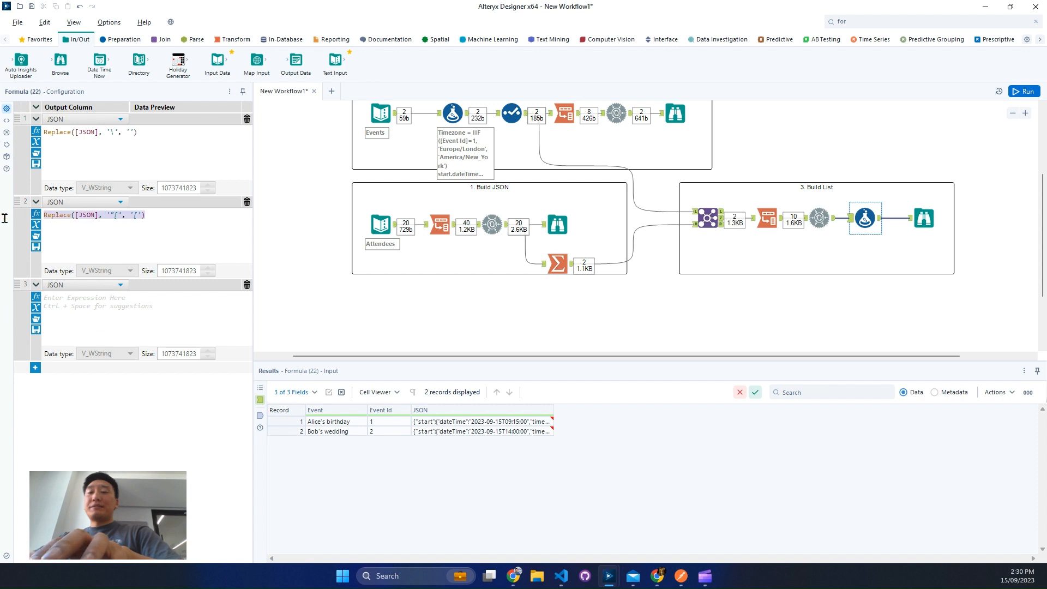
{"action": "left_click", "coordinate": [99, 301]}
{"action": "key", "text": "ctrl+v"}
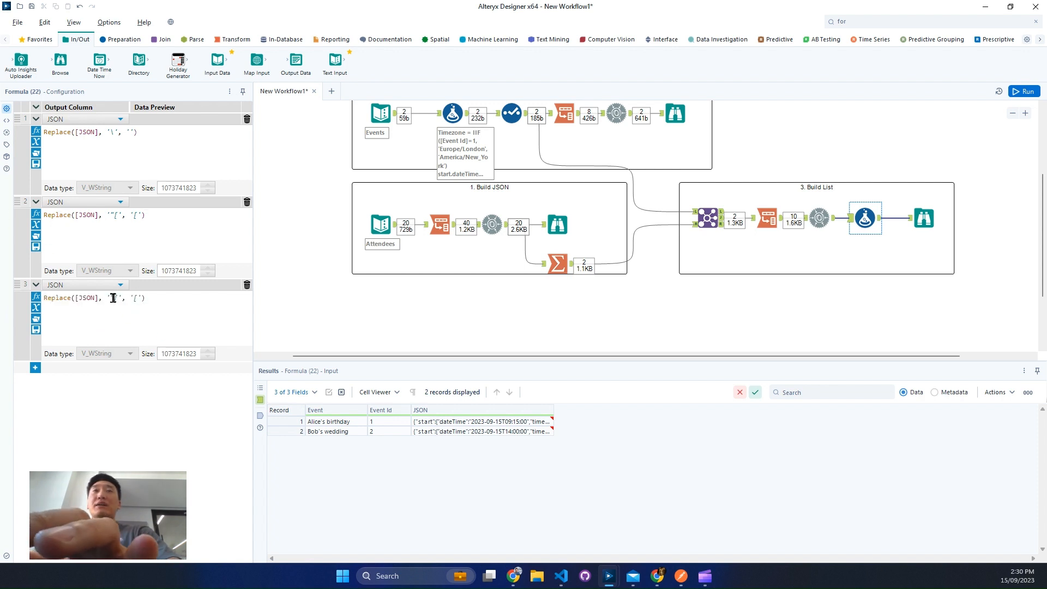
{"action": "left_click", "coordinate": [113, 297]}
{"action": "key", "text": "BackSpace"}
{"action": "key", "text": "BackSpace"}
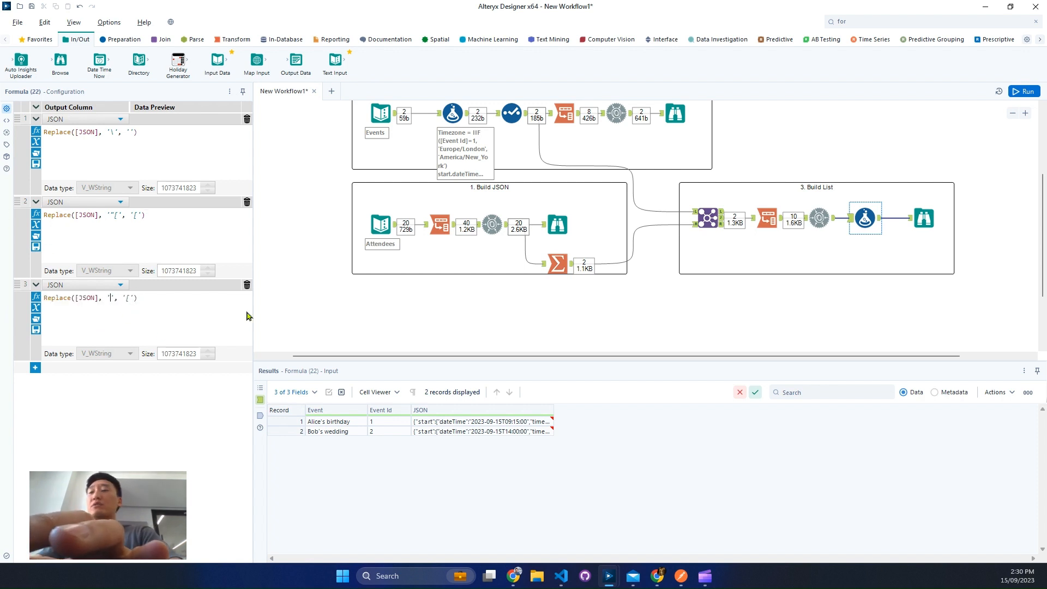
{"action": "type", "text": "]\""}
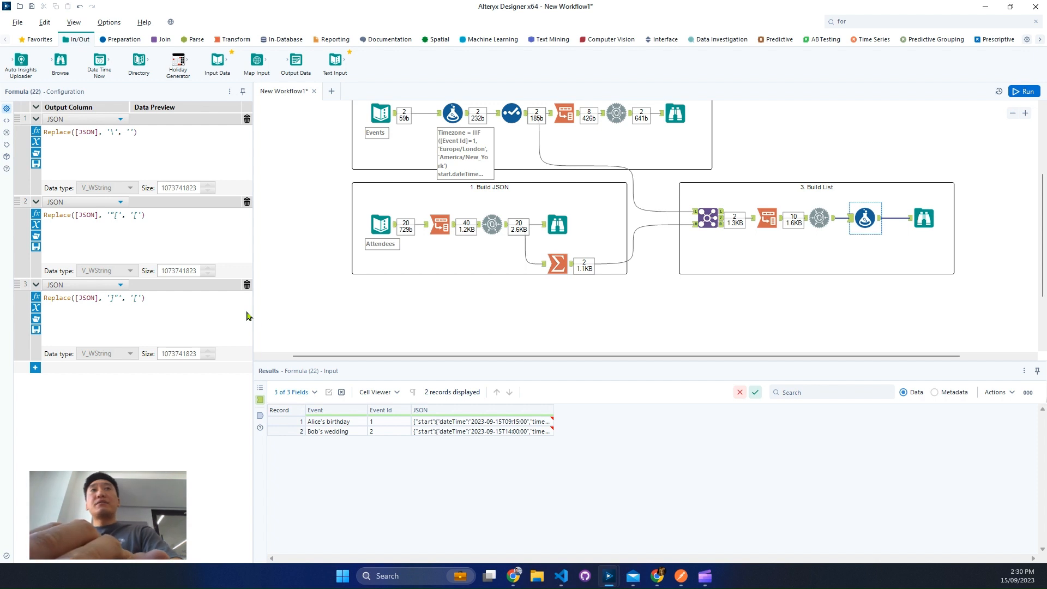
{"action": "key", "text": "Right"}
{"action": "key", "text": "Right"}
{"action": "key", "text": "Right"}
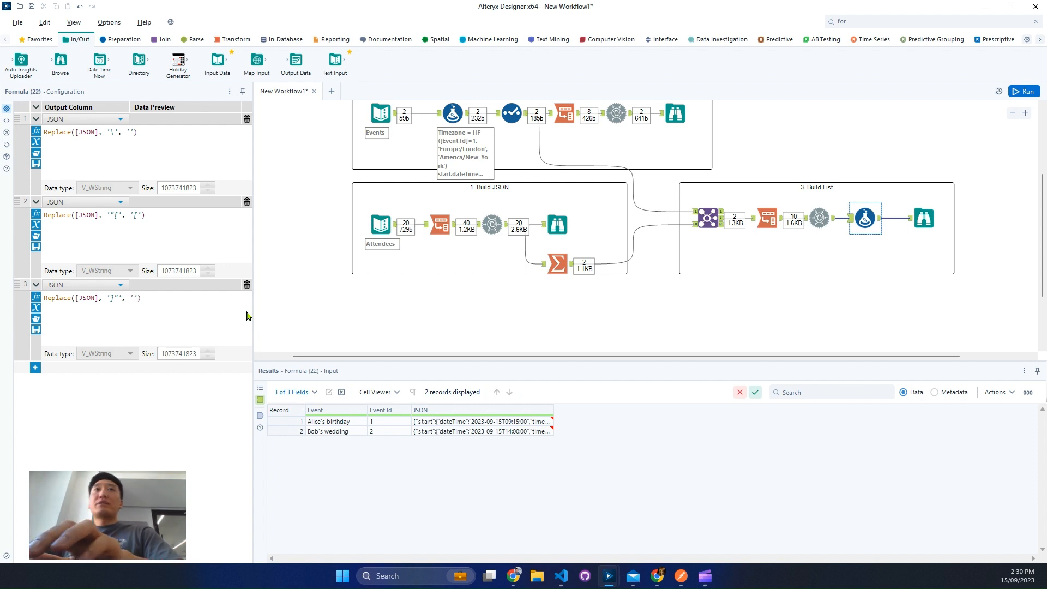
{"action": "key", "text": "BackSpace"}
{"action": "type", "text": "]"}
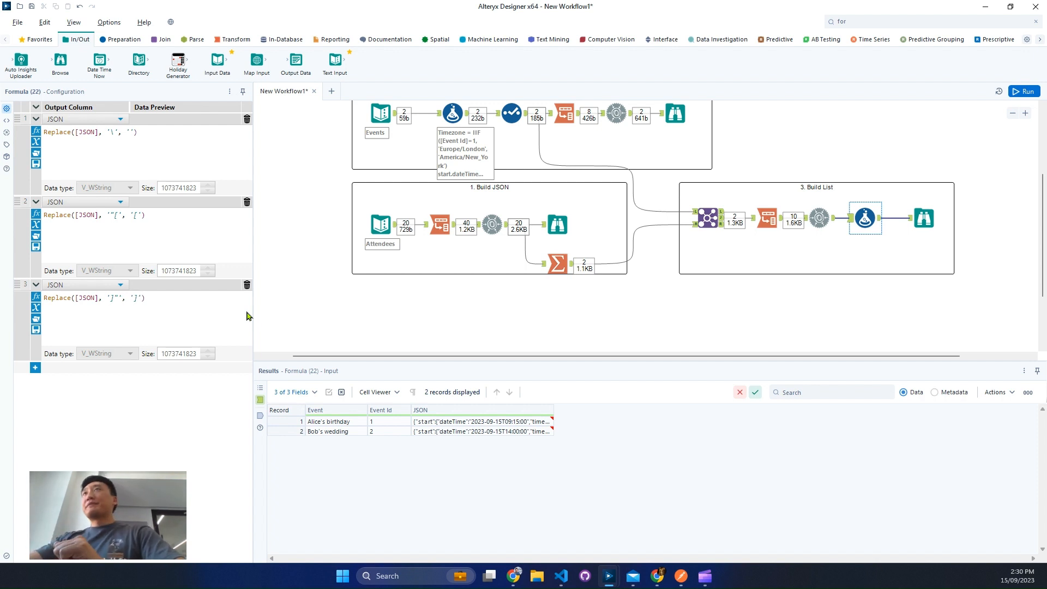
Step: Rerun the workflow, dismiss the profile error, and copy the first event's cleaned JSON value
{"action": "left_click", "coordinate": [1023, 91]}
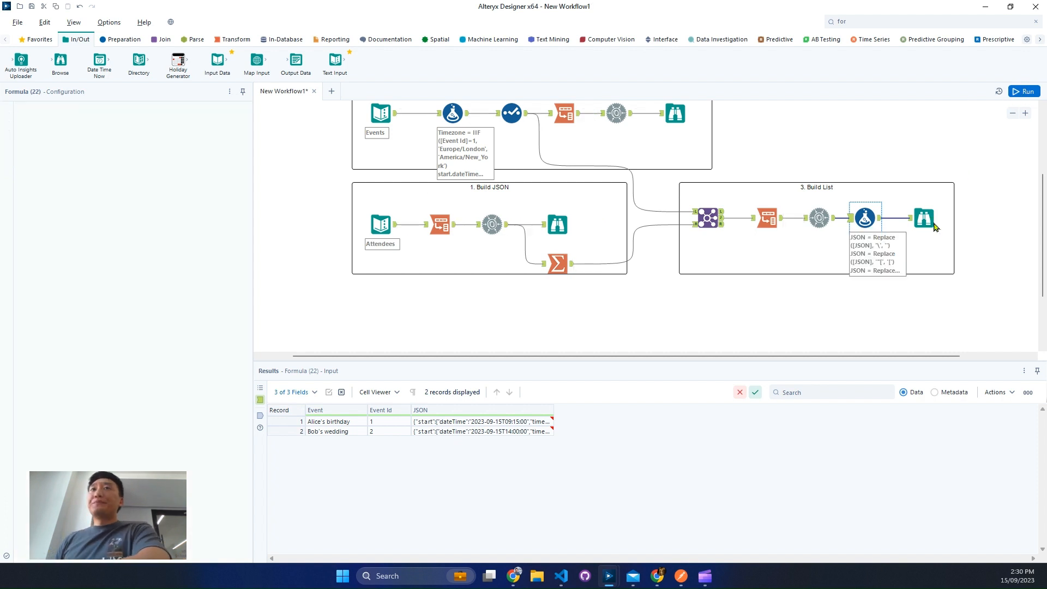
{"action": "left_click", "coordinate": [933, 222]}
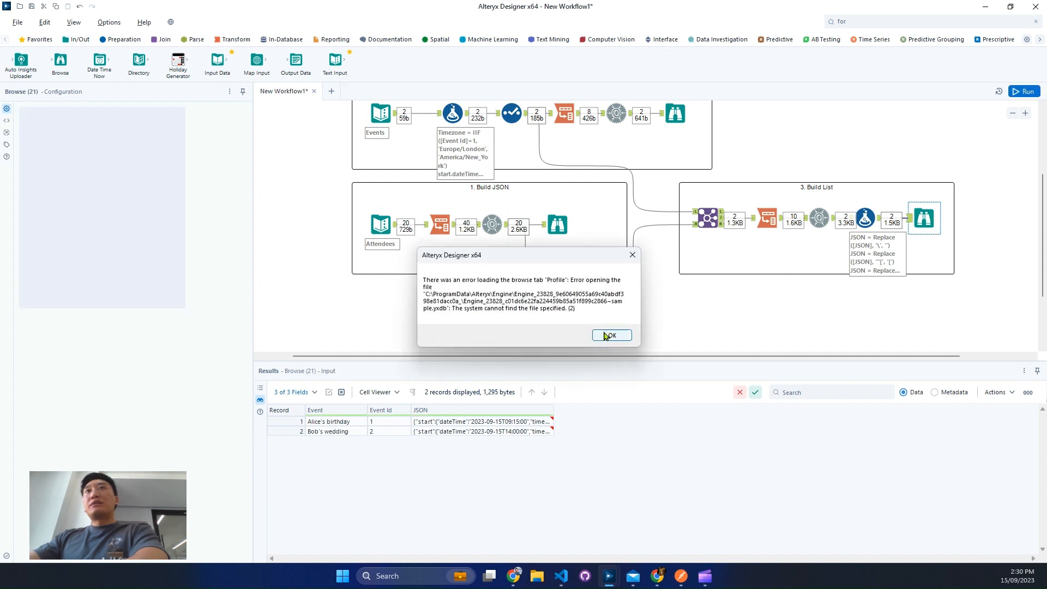
{"action": "left_click", "coordinate": [610, 336]}
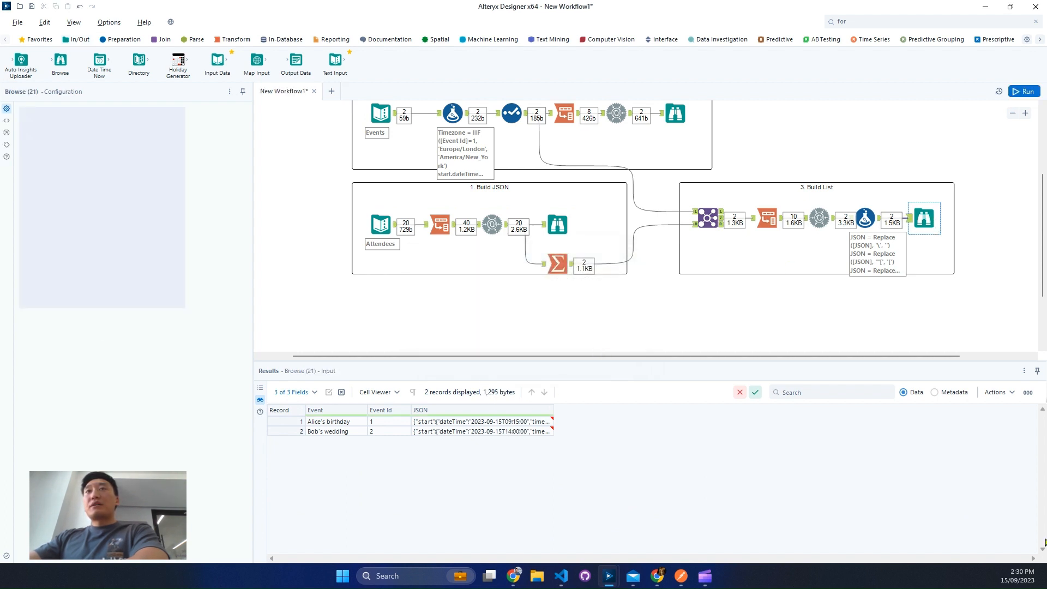
{"action": "right_click", "coordinate": [541, 421]}
{"action": "left_click", "coordinate": [593, 446]}
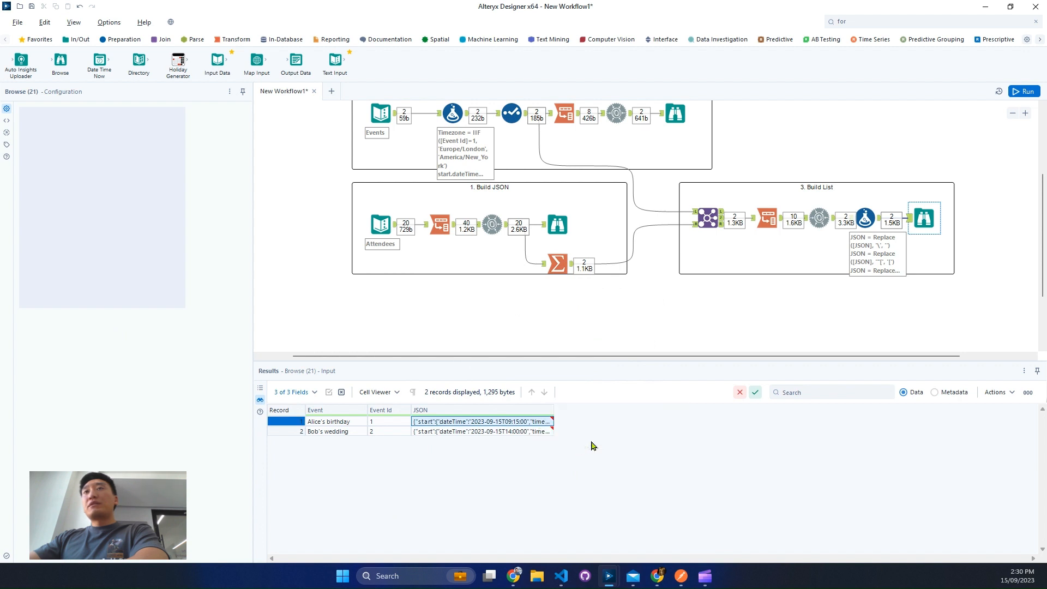
Step: Replace the VS Code document with the cleaned event JSON and format it into indented lines
{"action": "left_click", "coordinate": [561, 575]}
{"action": "left_click", "coordinate": [578, 317]}
{"action": "key", "text": "ctrl+a"}
{"action": "key", "text": "ctrl+v"}
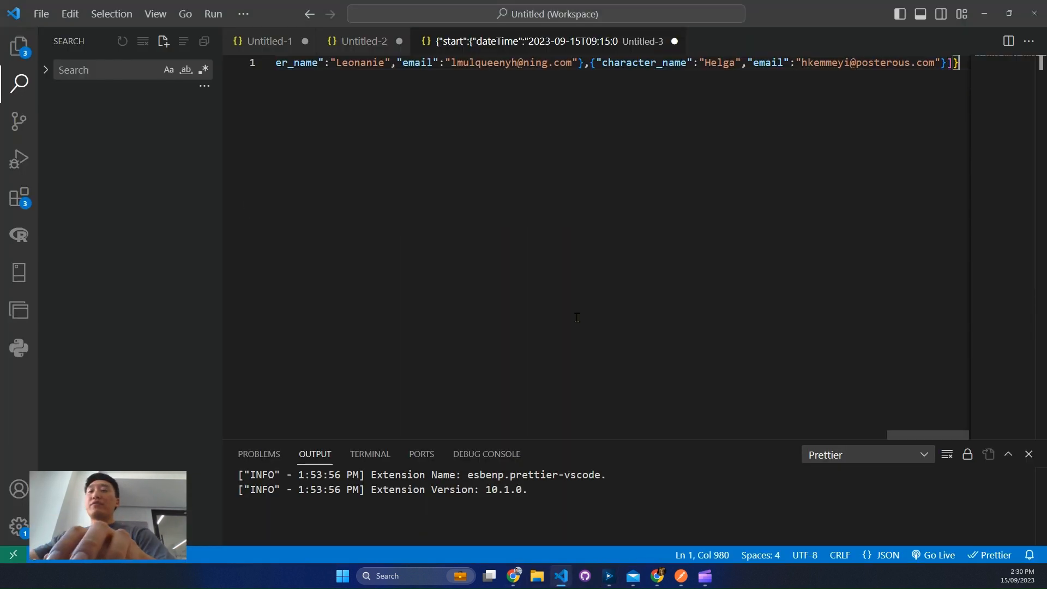
{"action": "key", "text": "ctrl+shift+p"}
{"action": "key", "text": "Return"}
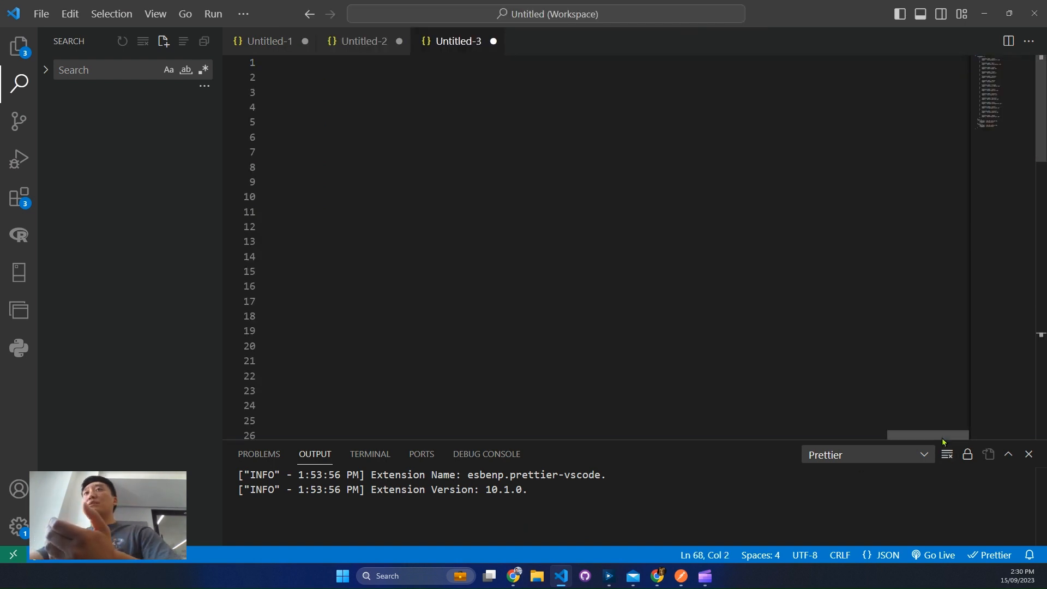
{"action": "left_click_drag", "start_coordinate": [928, 435], "coordinate": [316, 435]}
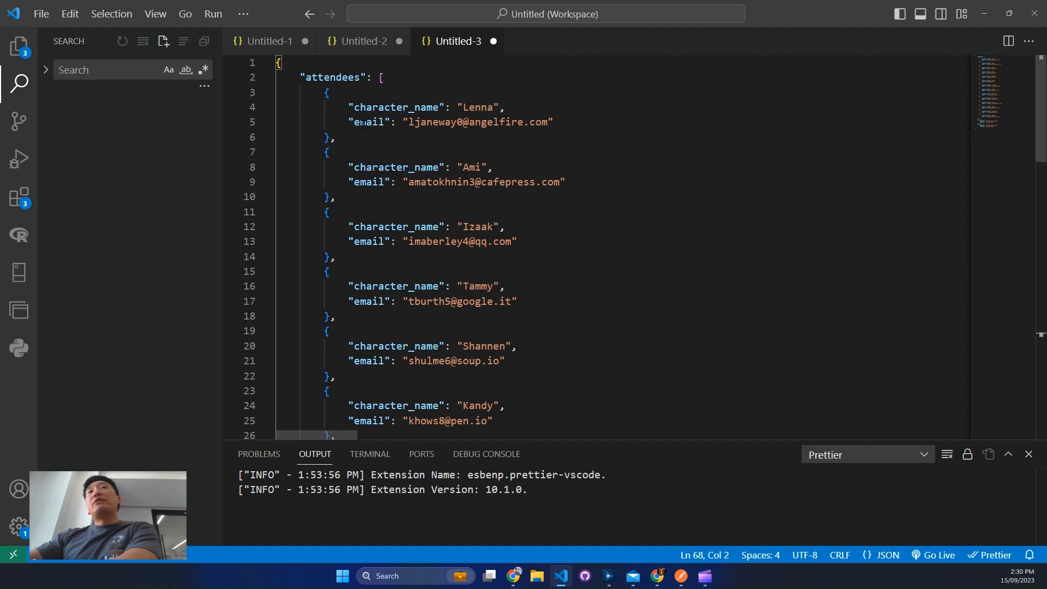
Step: Fold the two attendee objects and the whole attendees array above the end and start objects
{"action": "left_click_drag", "start_coordinate": [320, 92], "coordinate": [331, 138]}
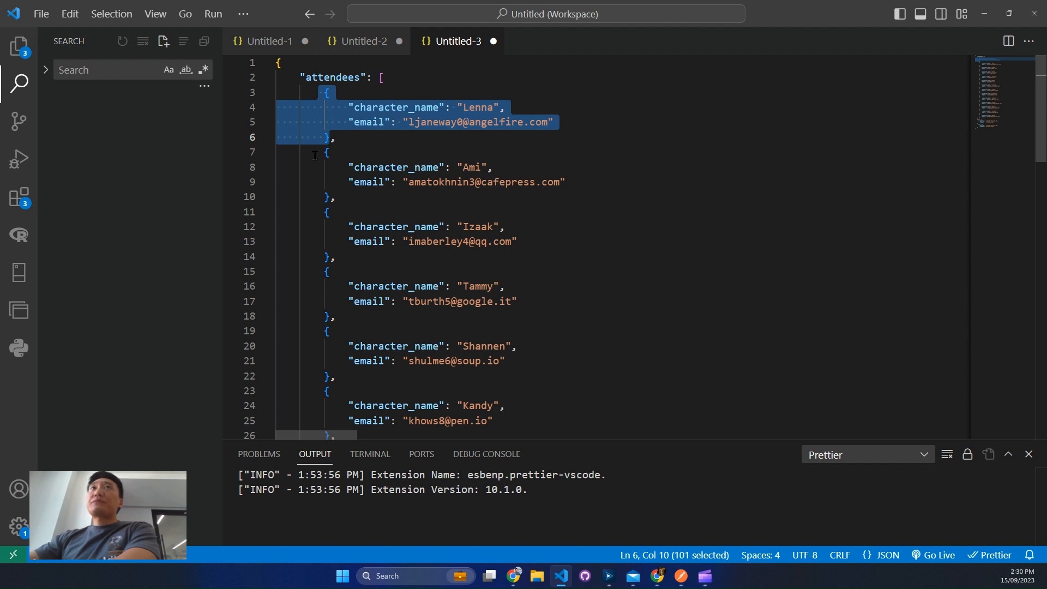
{"action": "left_click", "coordinate": [267, 93]}
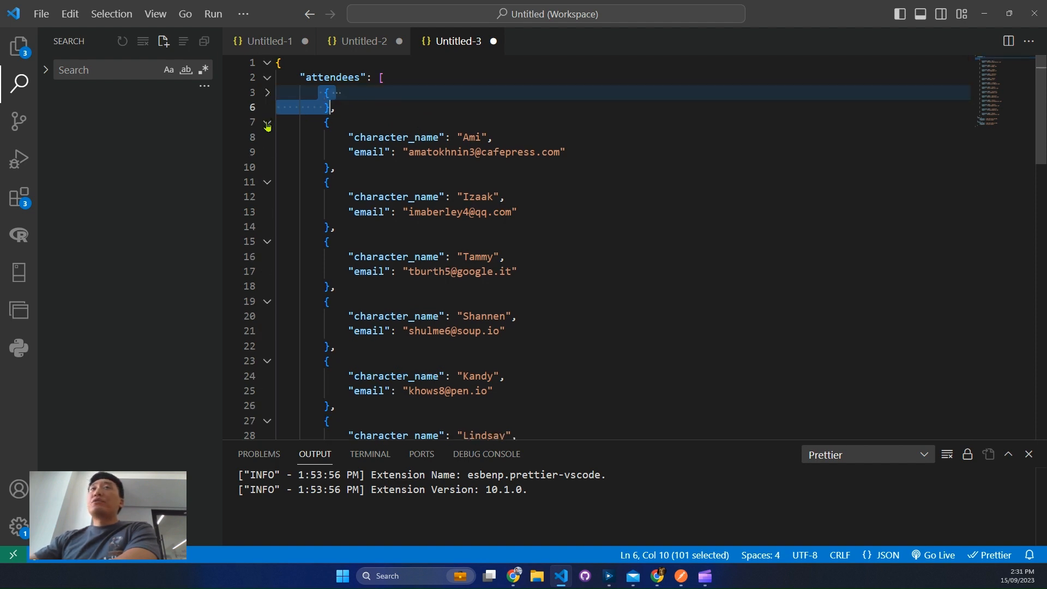
{"action": "left_click", "coordinate": [267, 123]}
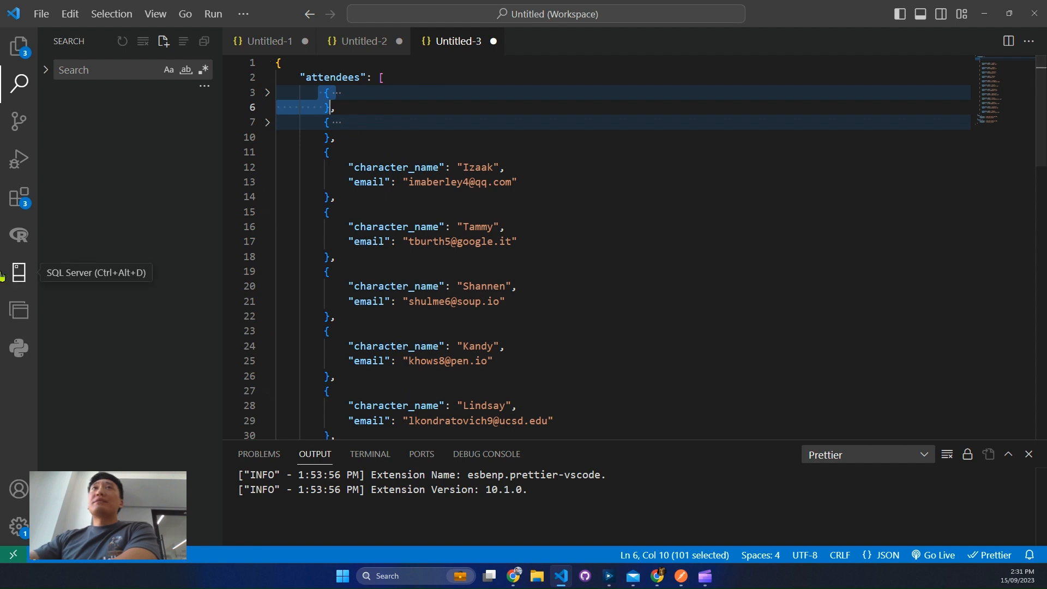
{"action": "left_click", "coordinate": [266, 77]}
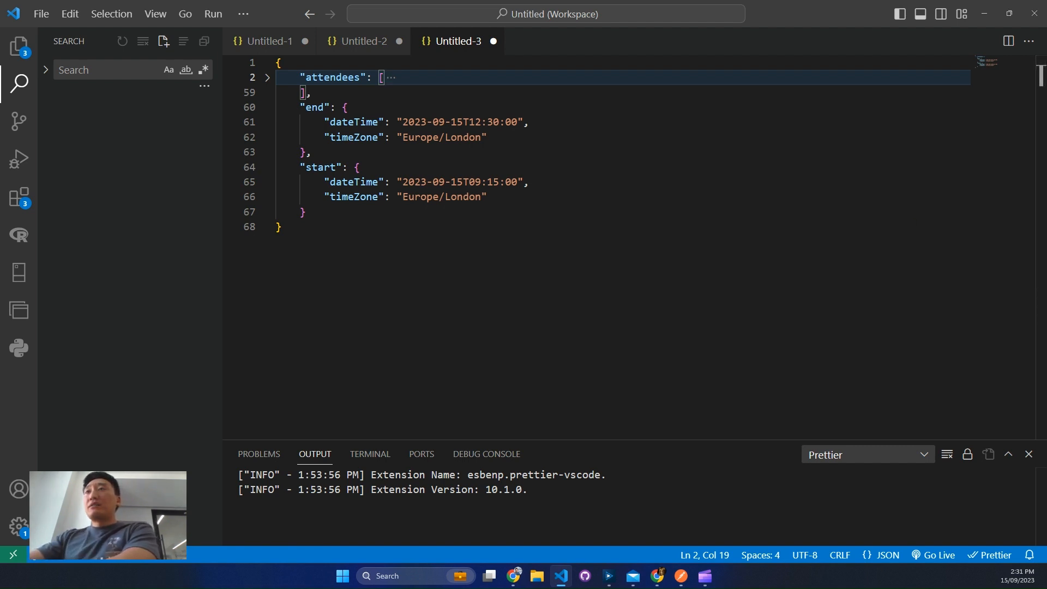
{"action": "key", "text": "alt+Tab"}
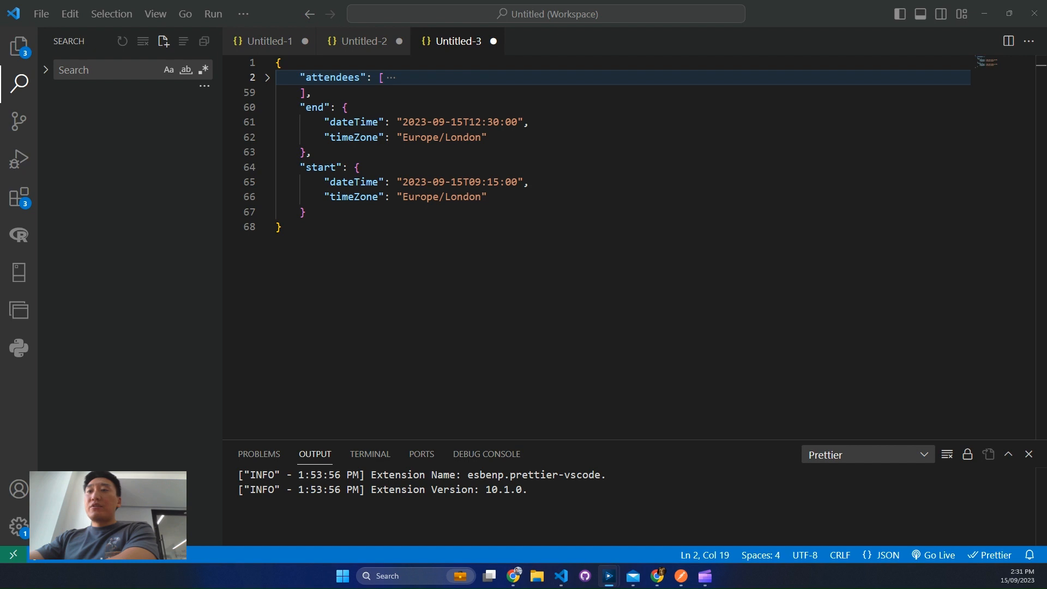